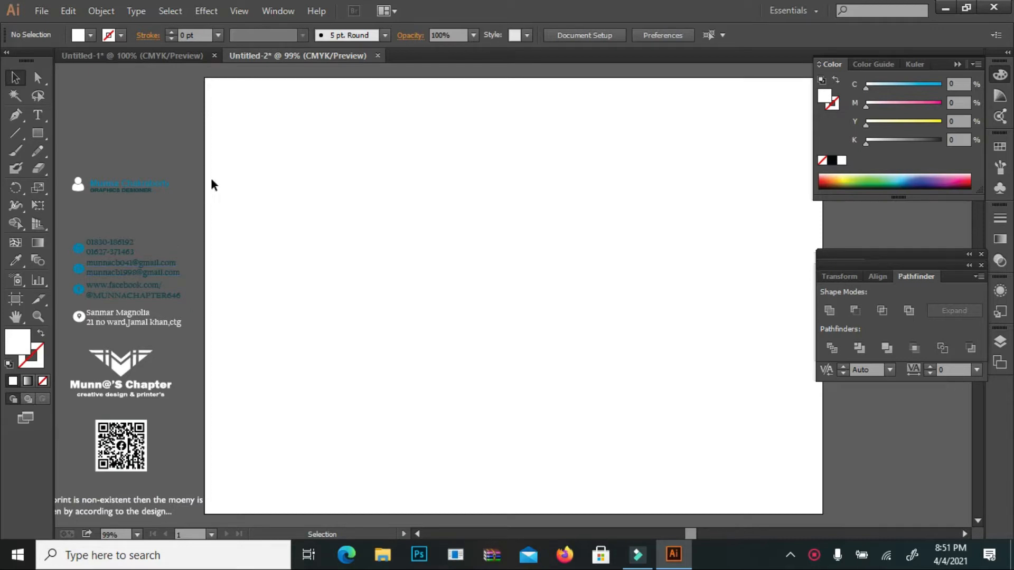
Step: Show the document rulers and keep inches as the ruler unit
scroll(121, 154, "down", 1)
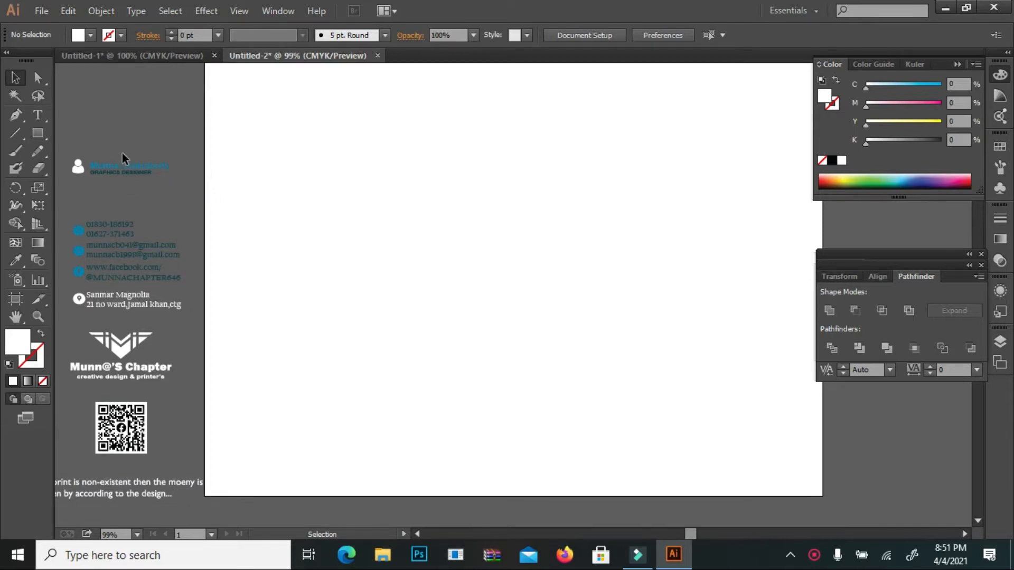
scroll(97, 193, "up", 2)
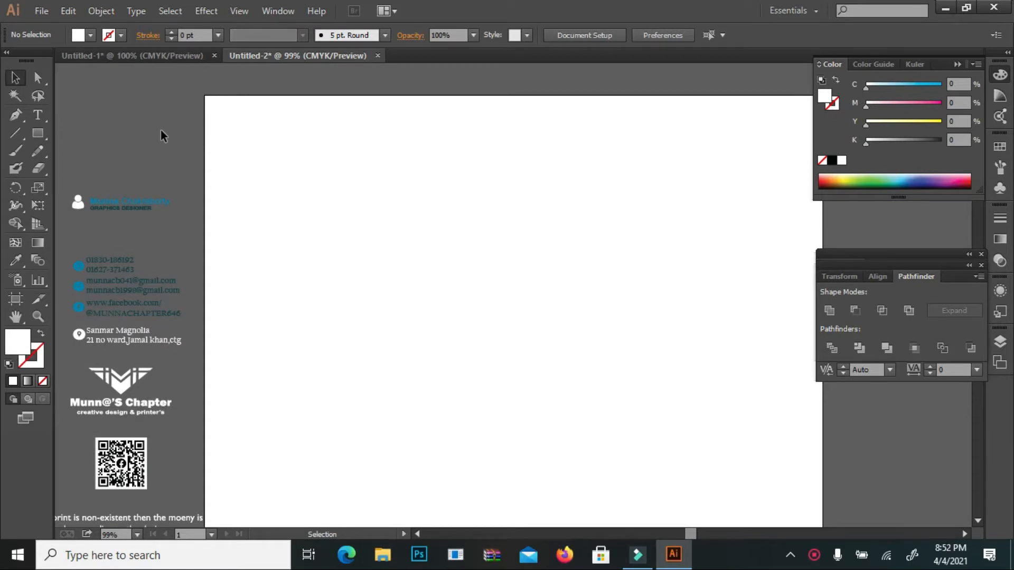
scroll(147, 146, "down", 1)
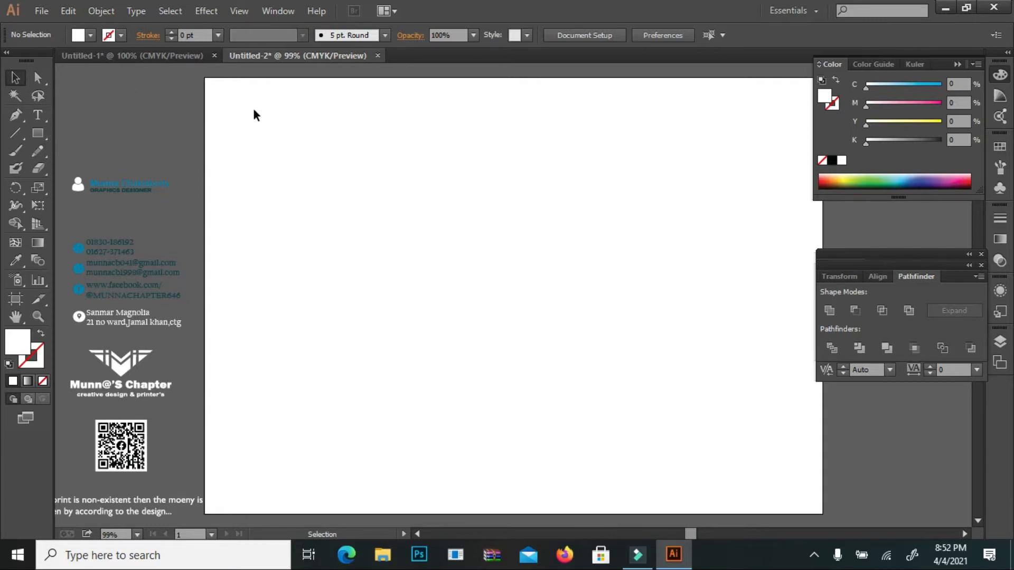
scroll(243, 127, "up", 3)
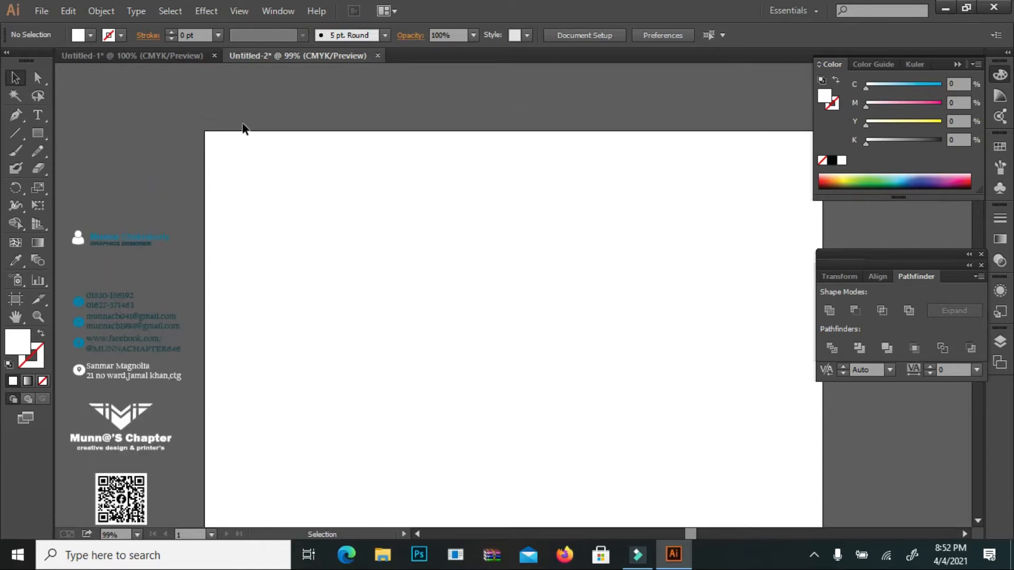
key("ctrl+r")
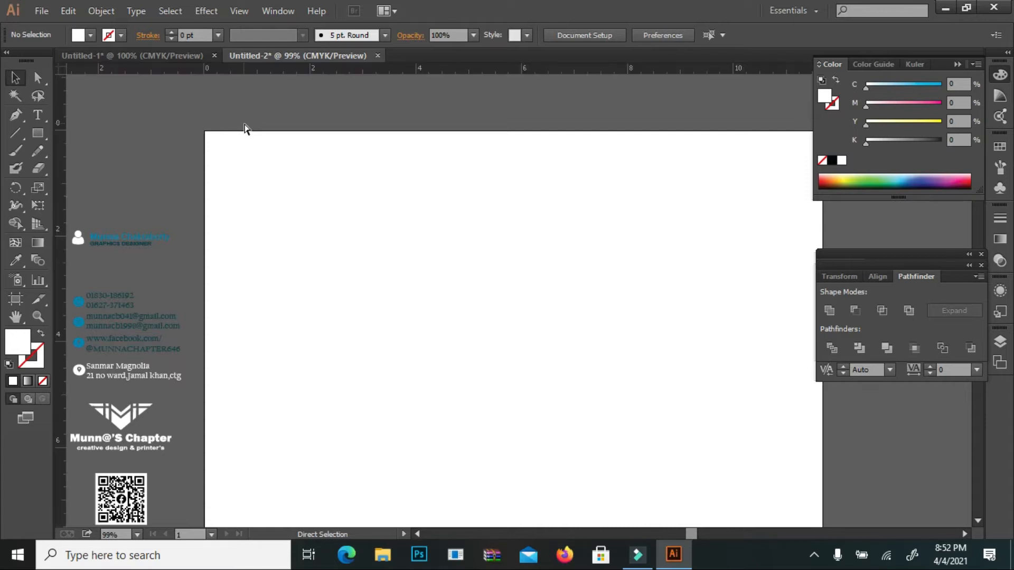
right_click(458, 72)
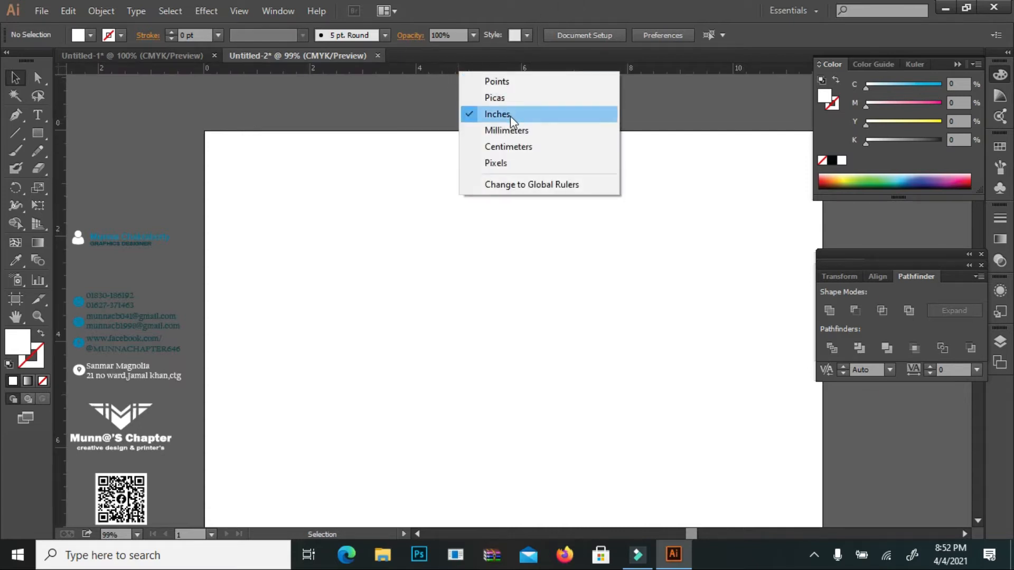
left_click(408, 174)
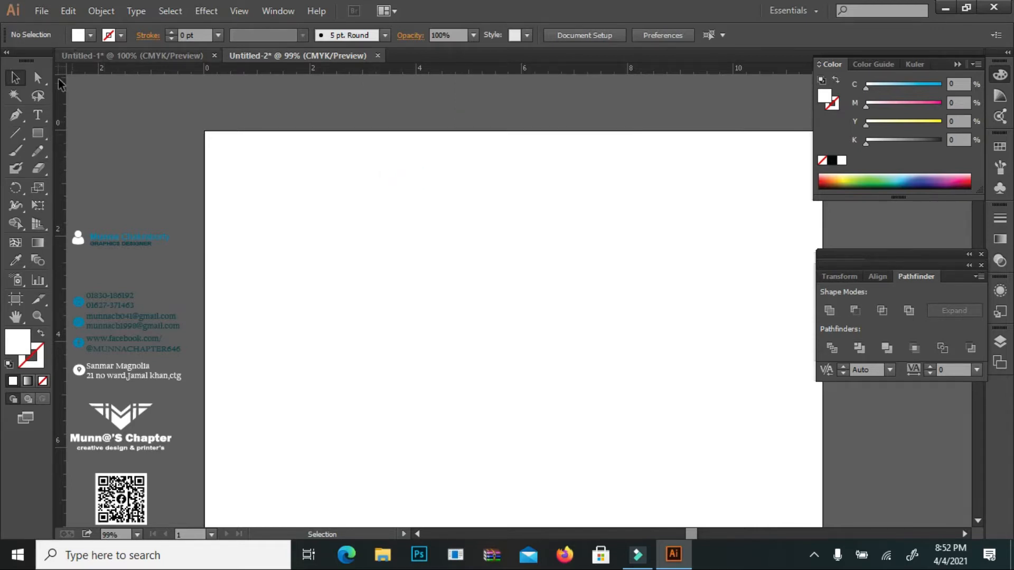
Step: Create a rectangle 3.5 in wide and 2 in high near the middle of the artboard
left_click_drag(40, 132, 79, 131)
left_click(369, 245)
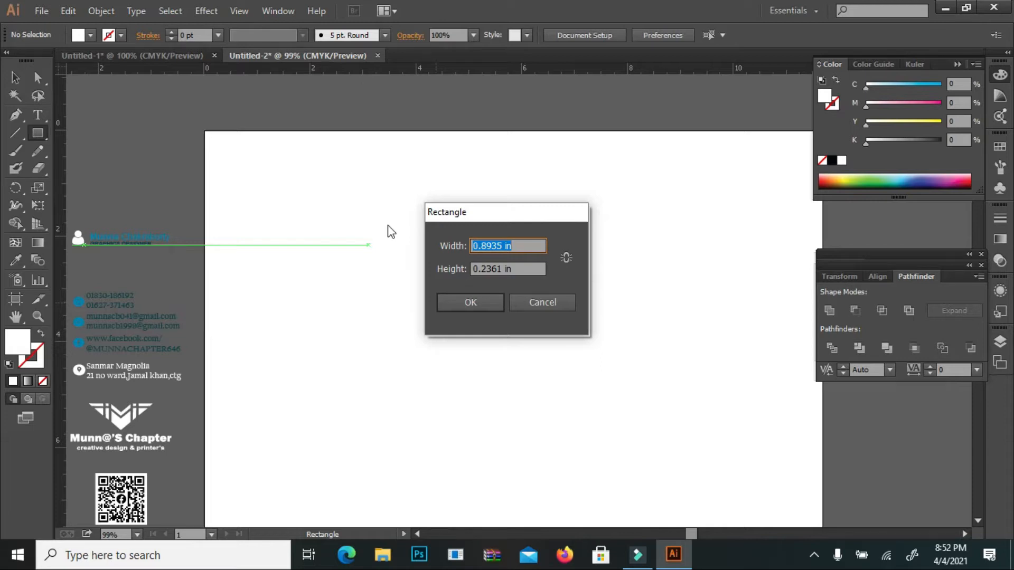
type("3.5")
left_click(507, 266)
type("2")
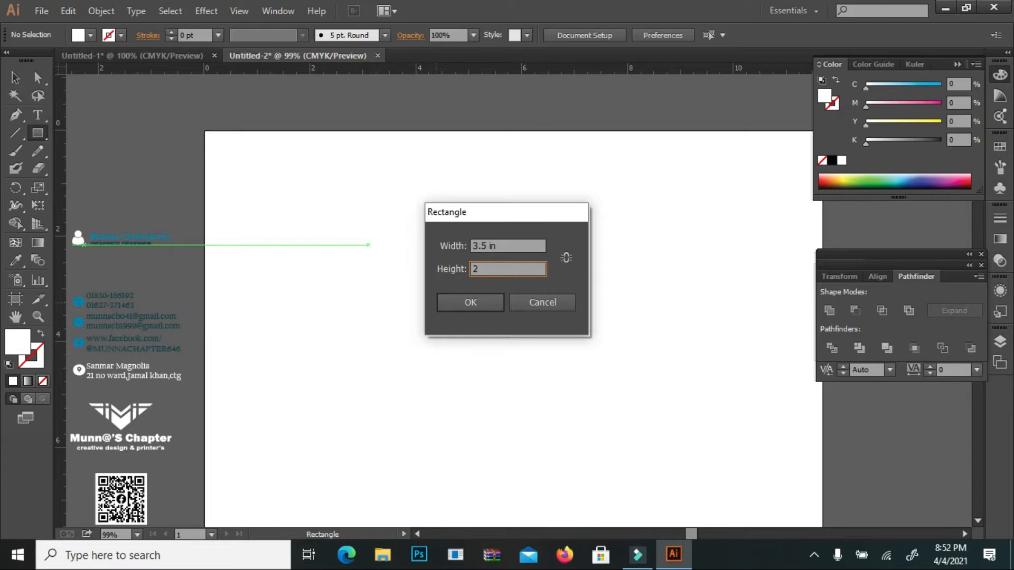
key("Return")
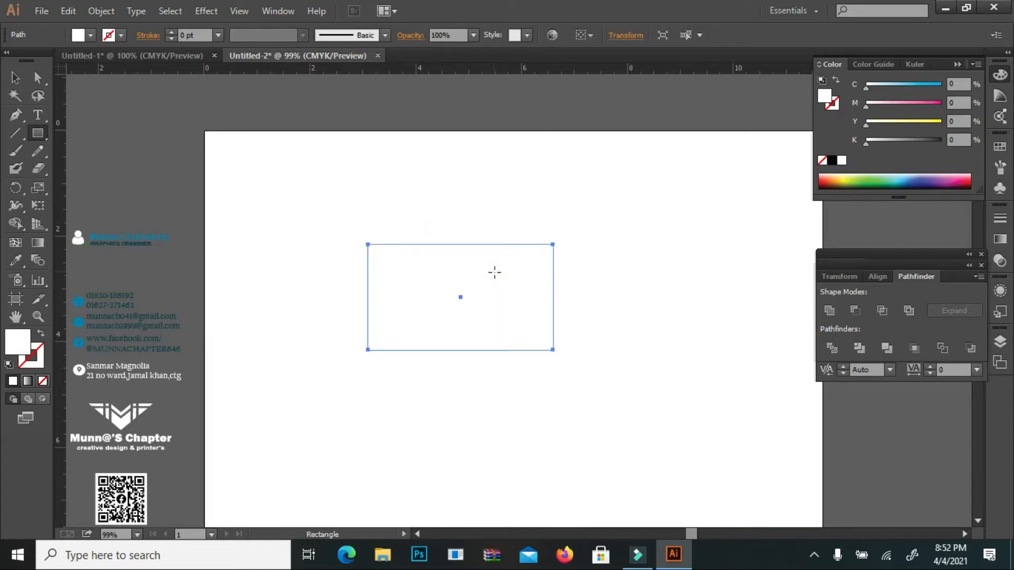
Step: Give the 3.5 by 2 in rectangle a black 1 pt stroke
left_click(15, 78)
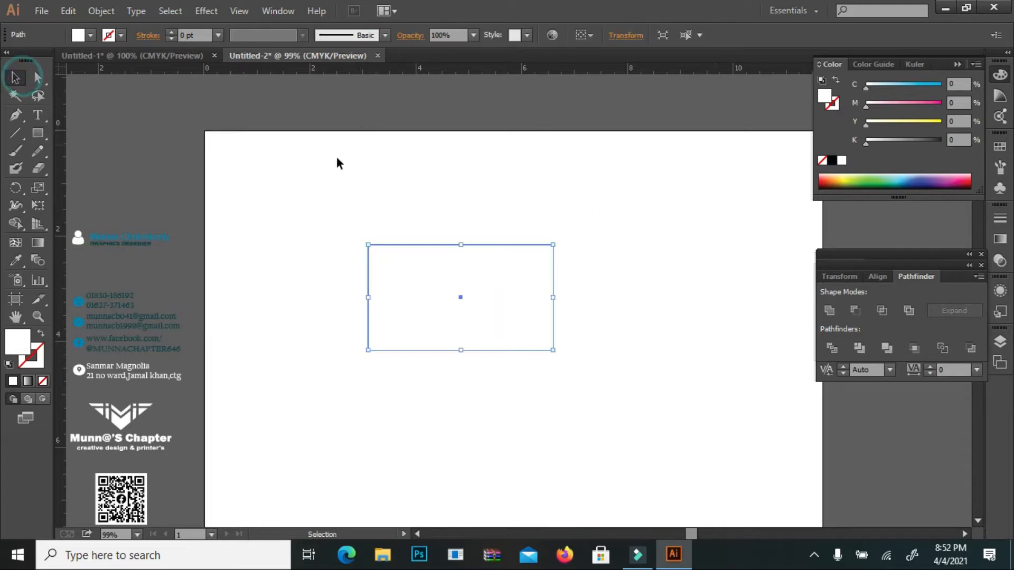
left_click(317, 224)
left_click_drag(466, 172, 374, 324)
left_click(108, 35)
left_click(42, 58)
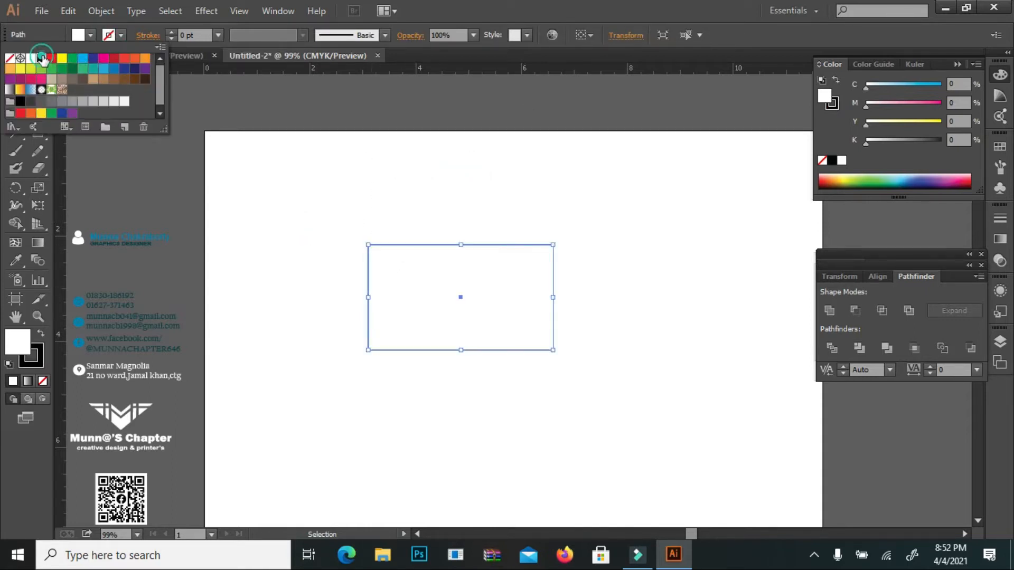
left_click(272, 194)
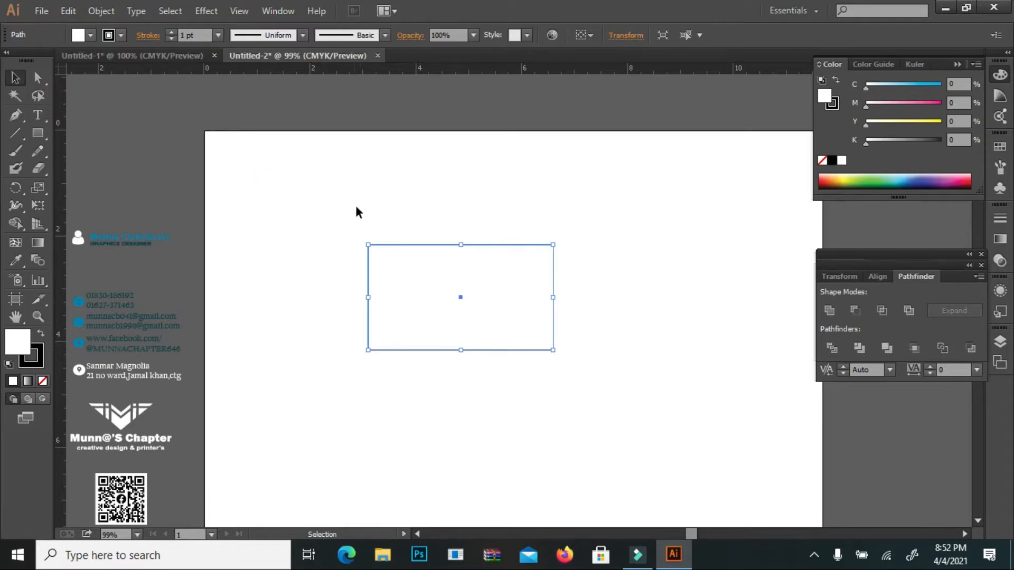
scroll(373, 481, "down", 2)
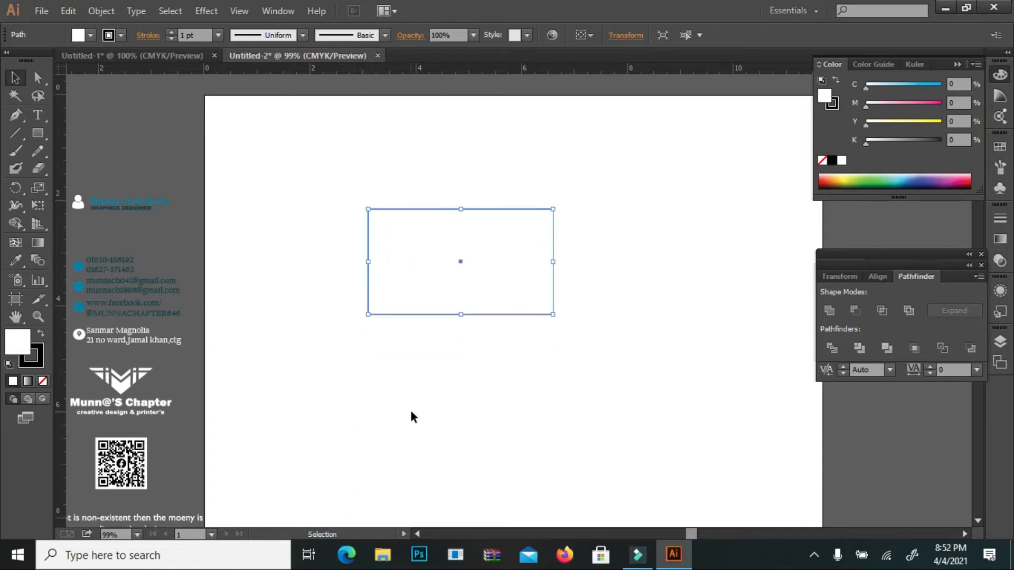
left_click(68, 10)
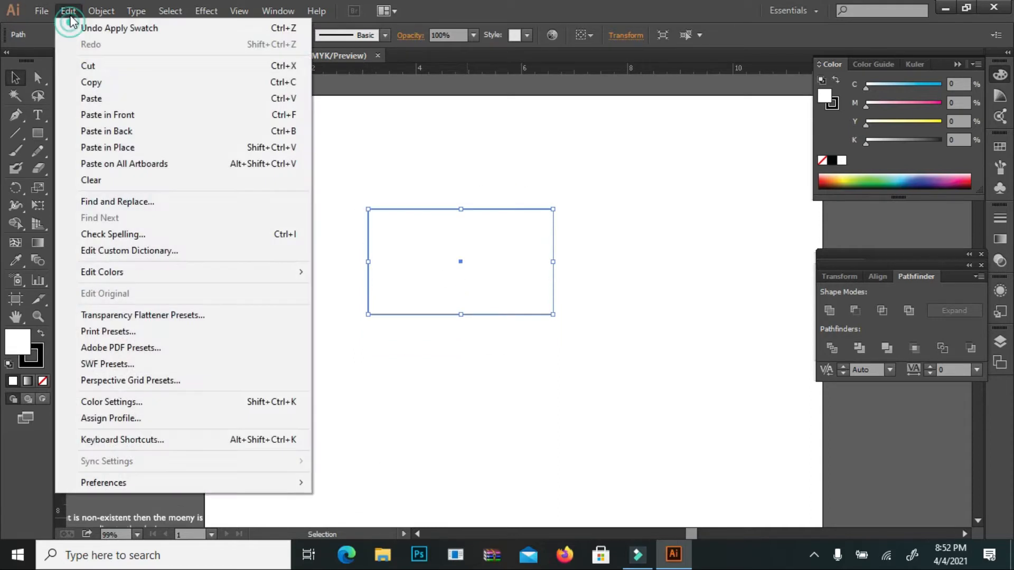
left_click(83, 85)
left_click(68, 10)
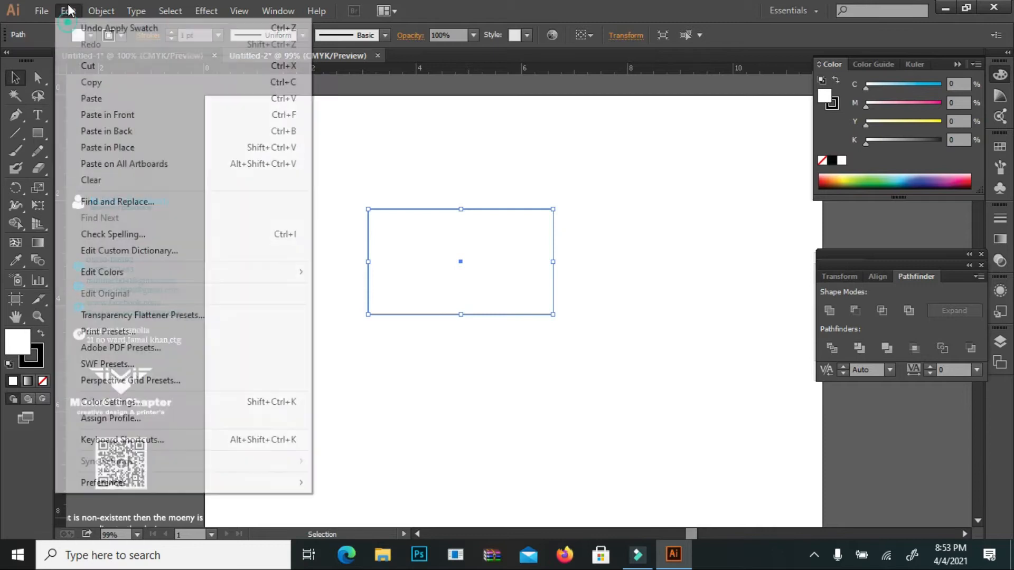
left_click(108, 139)
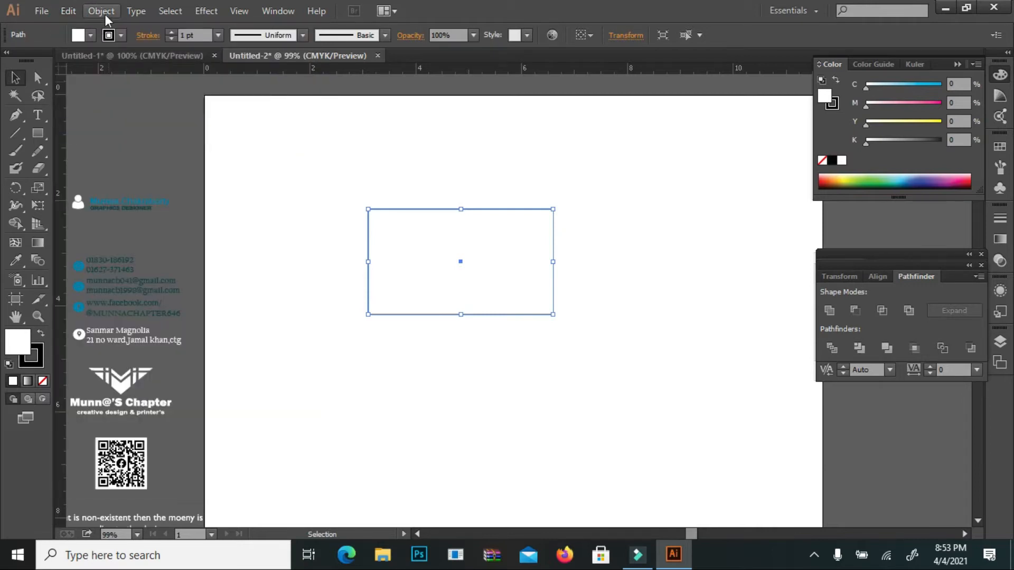
Step: Offset the rectangle's path outward by 0.1389 in with miter joins and a miter limit of 4
left_click(106, 13)
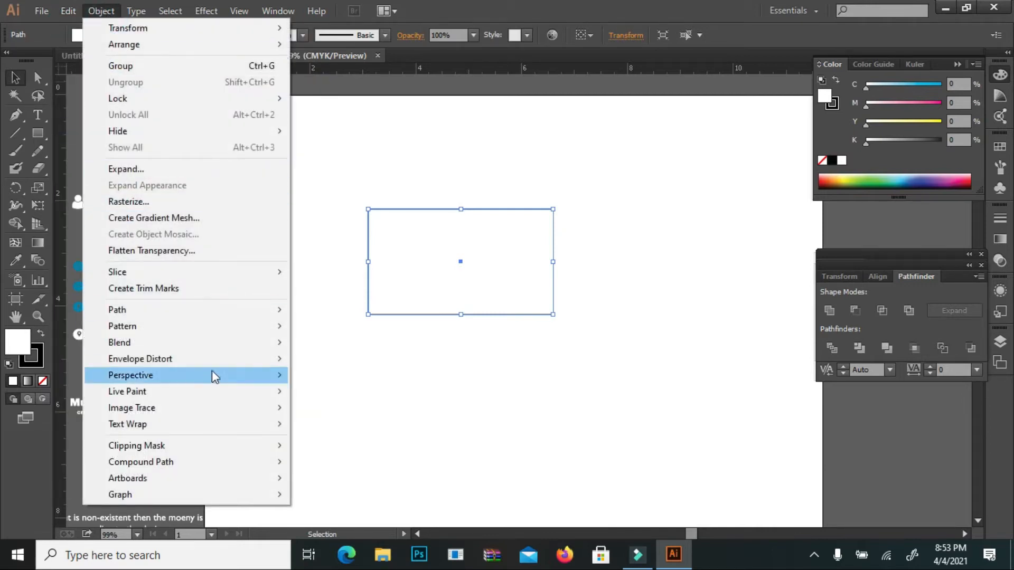
mouse_move(276, 313)
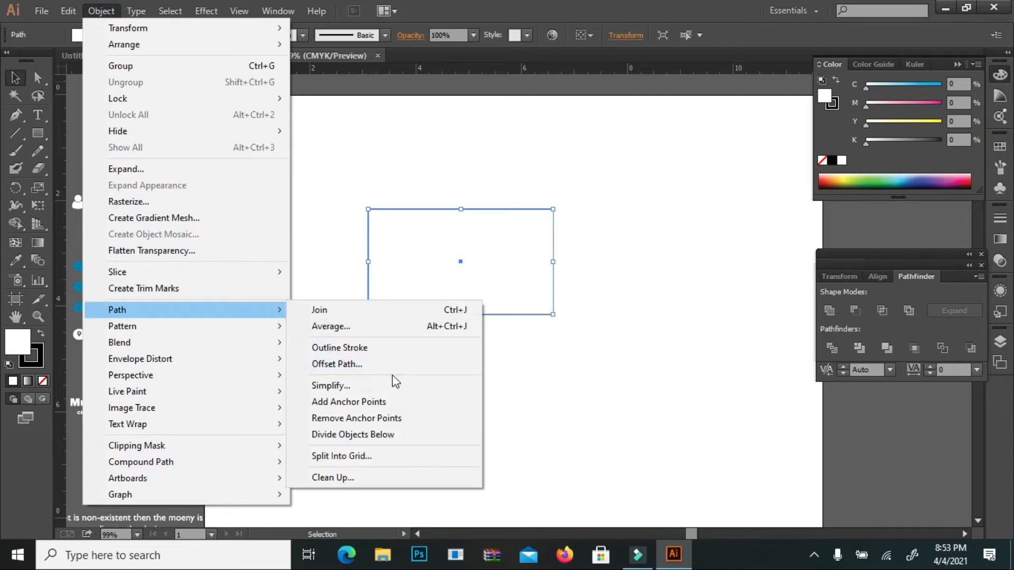
left_click(404, 364)
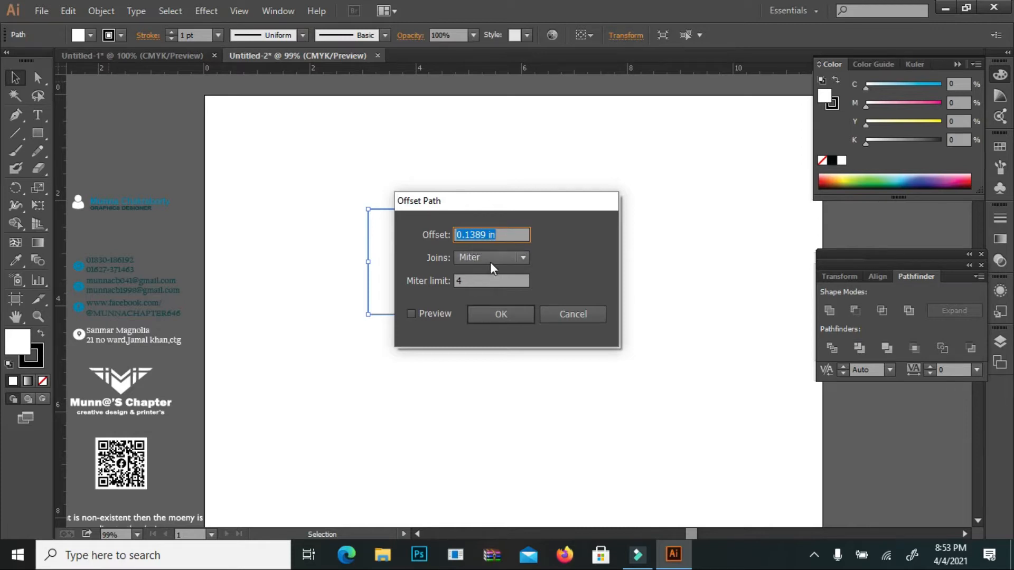
left_click(436, 315)
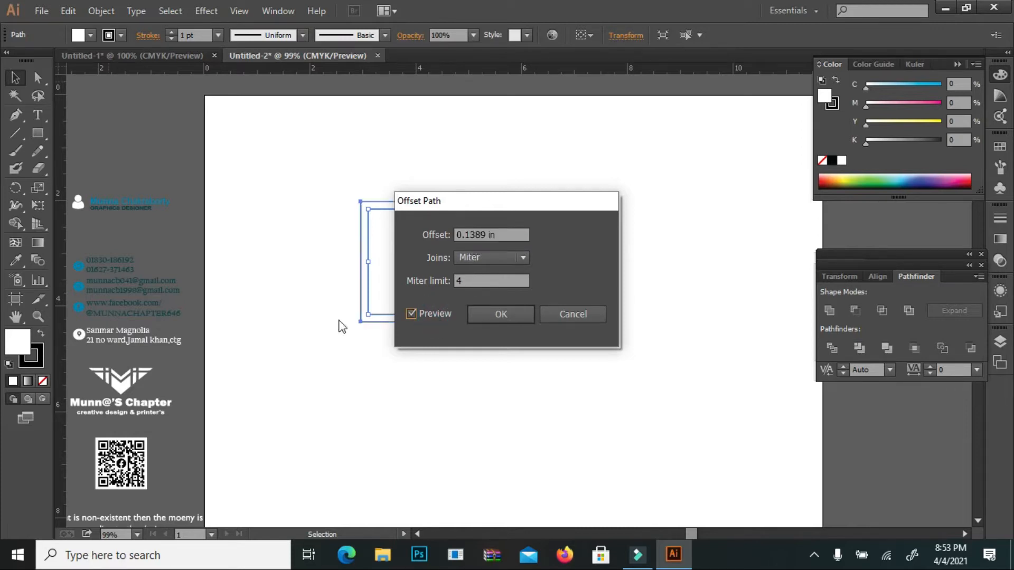
left_click(508, 315)
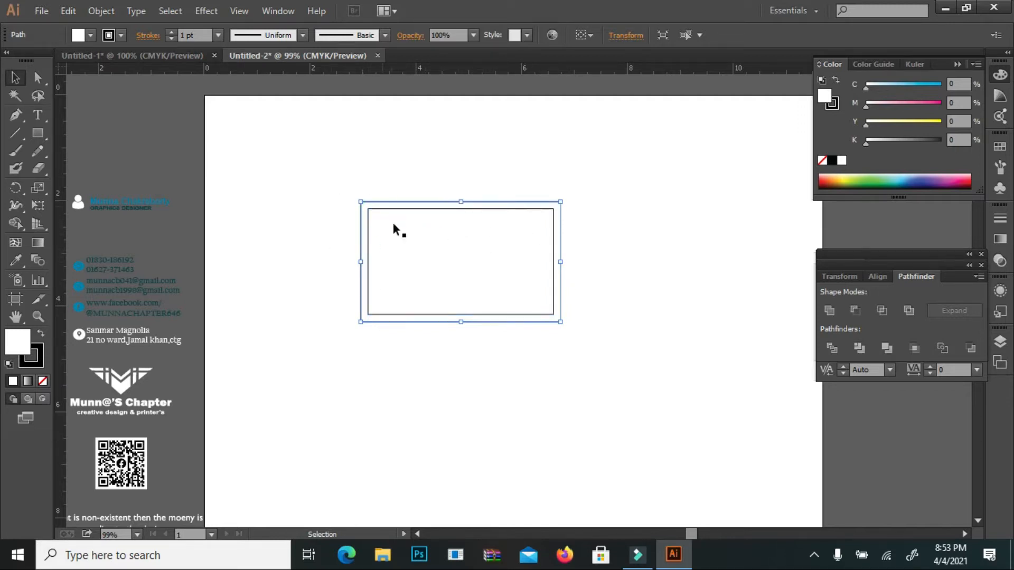
Step: Duplicate both nested rectangles straight below the originals as a second card frame
left_click(345, 150)
left_click_drag(276, 172, 462, 404)
left_click(246, 253)
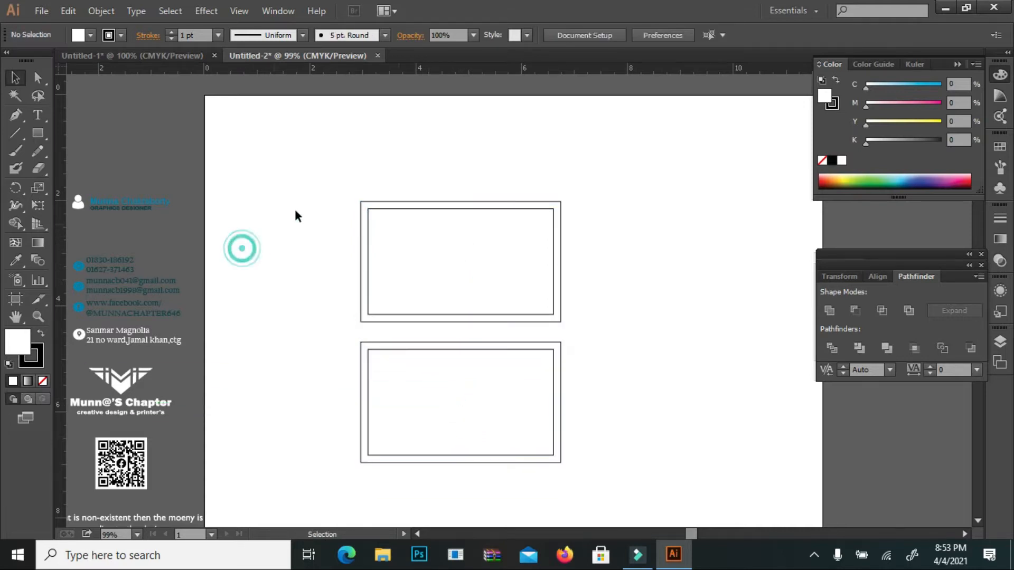
Step: Lock the two nested rectangles of the upper card frame
scroll(315, 359, "down", 1)
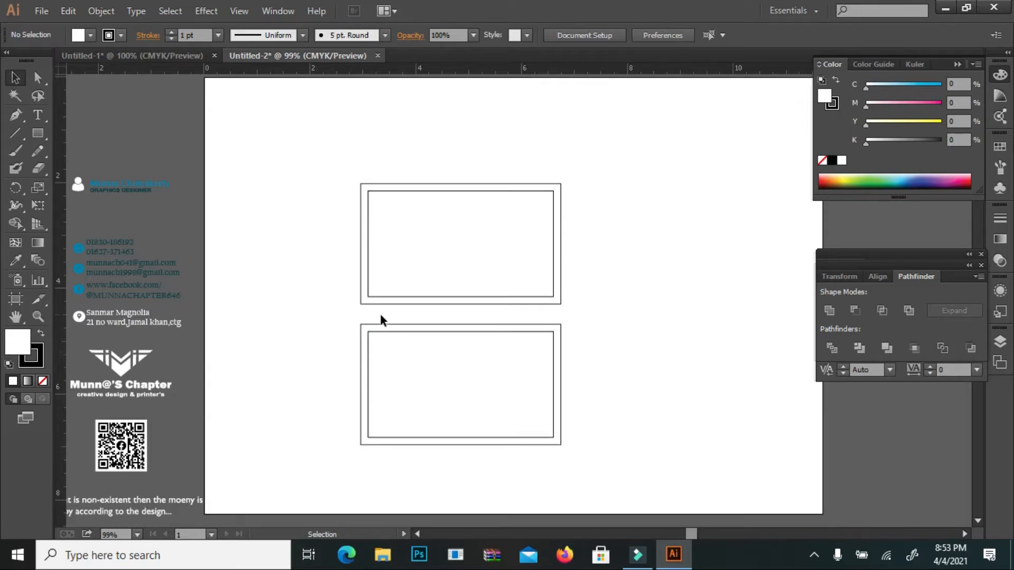
scroll(328, 359, "up", 1)
scroll(412, 233, "down", 1)
scroll(417, 232, "up", 1)
left_click_drag(433, 159, 314, 243)
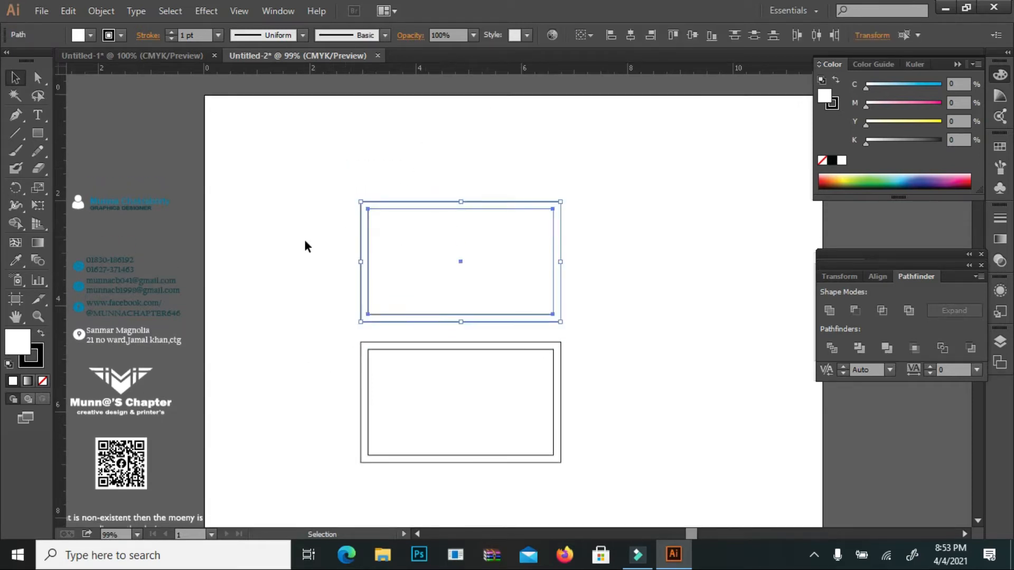
left_click(297, 217)
left_click_drag(410, 153, 344, 242)
left_click(106, 13)
mouse_move(167, 100)
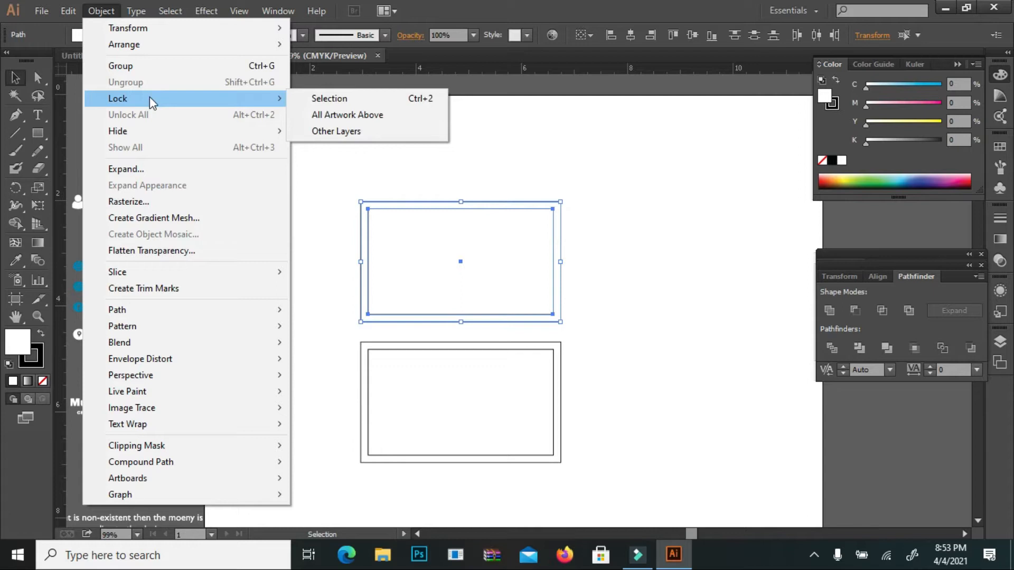
left_click(379, 96)
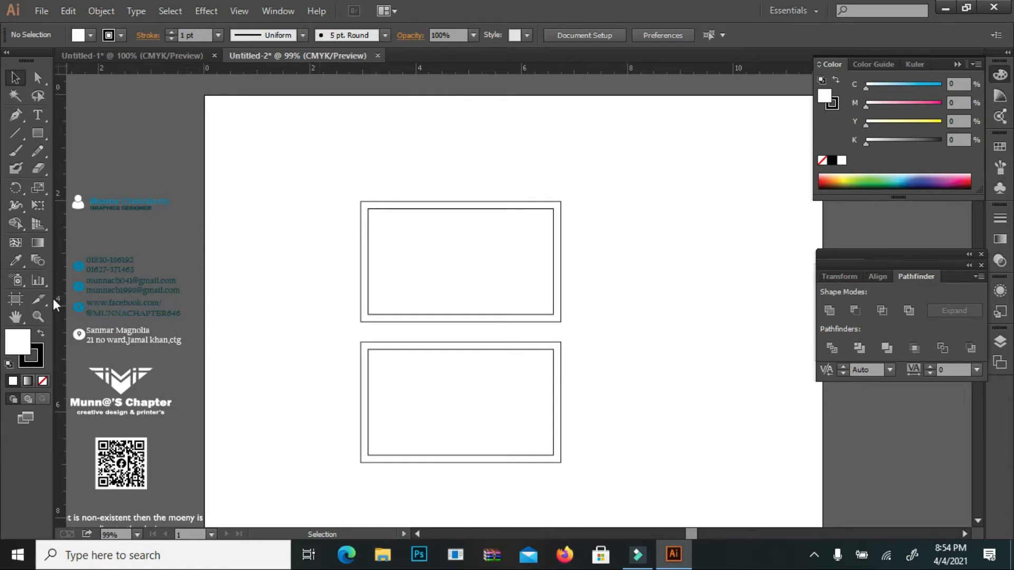
Step: Draw a narrow vertical rectangle across the full height of the upper card's outer frame, in its right half
left_click(42, 315)
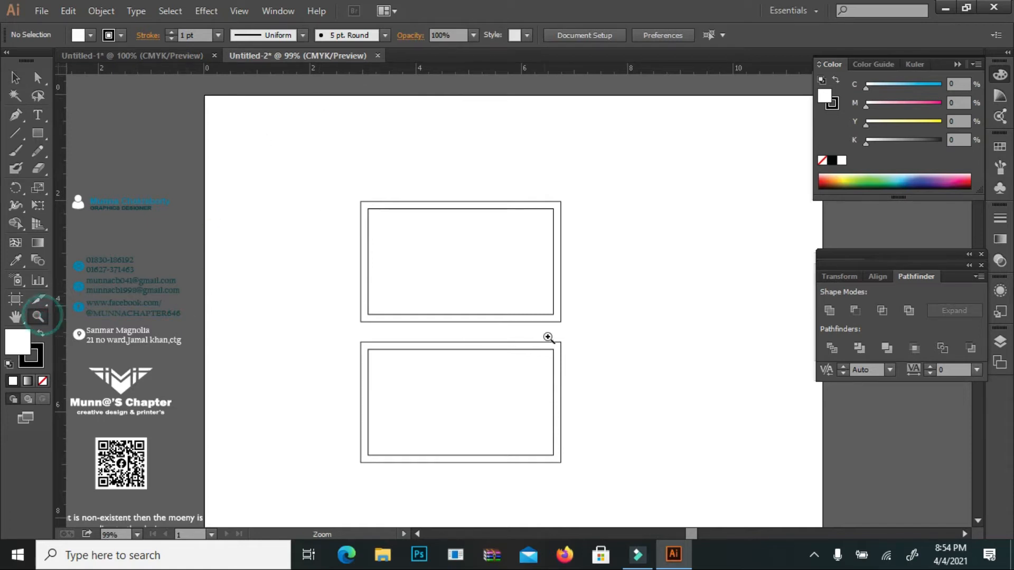
left_click(490, 271)
left_click(556, 269)
left_click(463, 299)
scroll(512, 280, "down", 3)
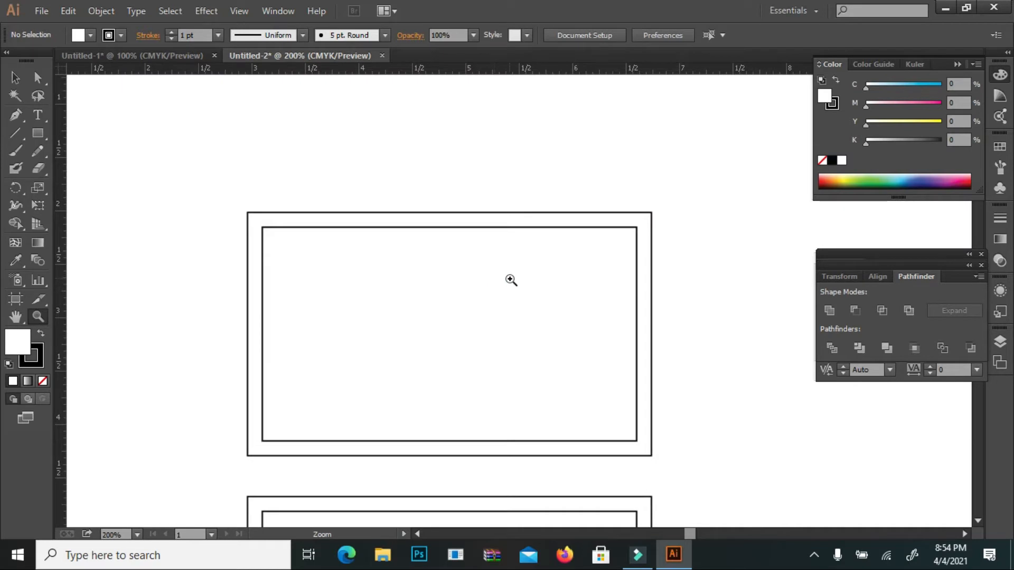
left_click(15, 78)
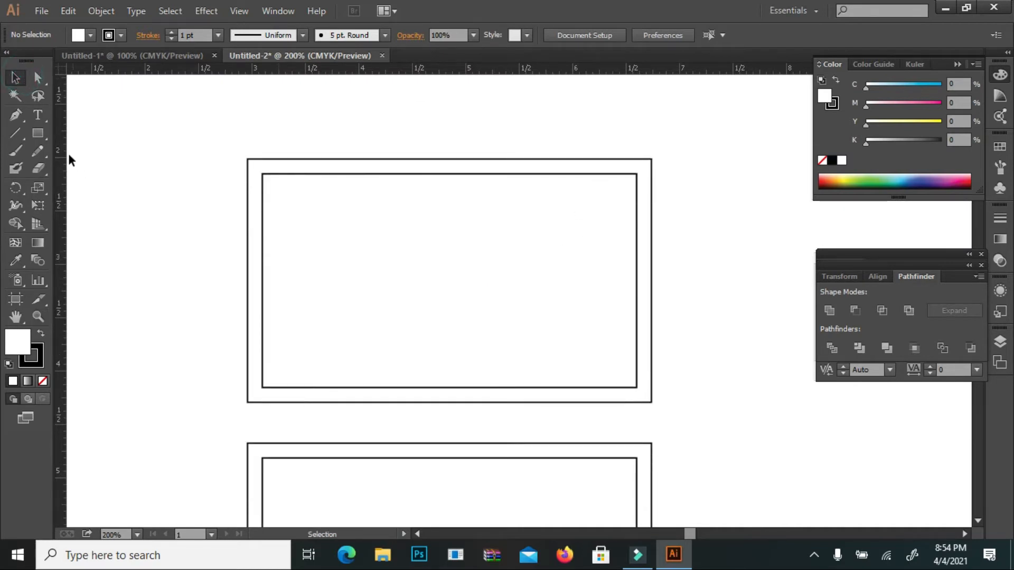
left_click(40, 135)
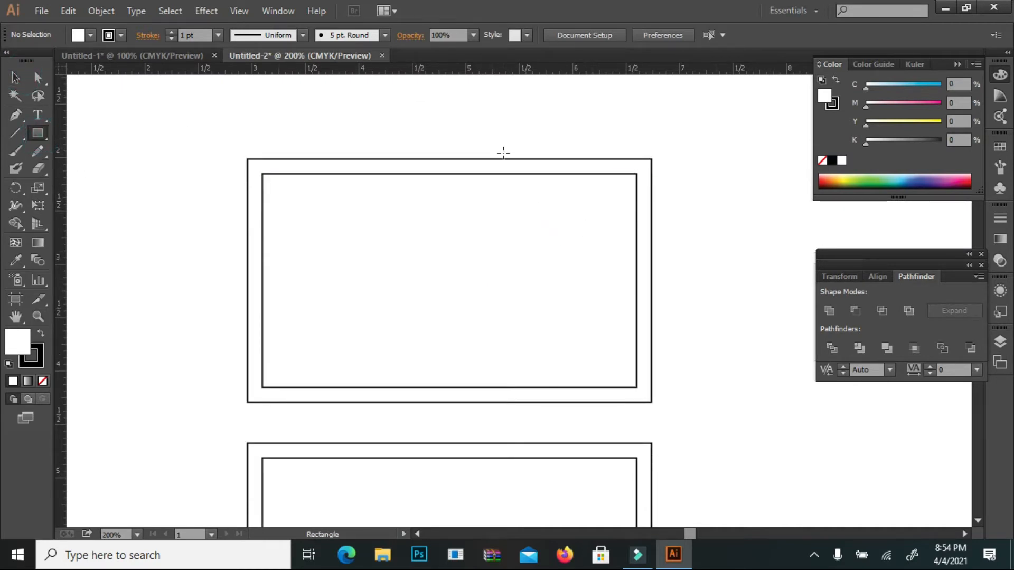
left_click_drag(501, 157, 598, 403)
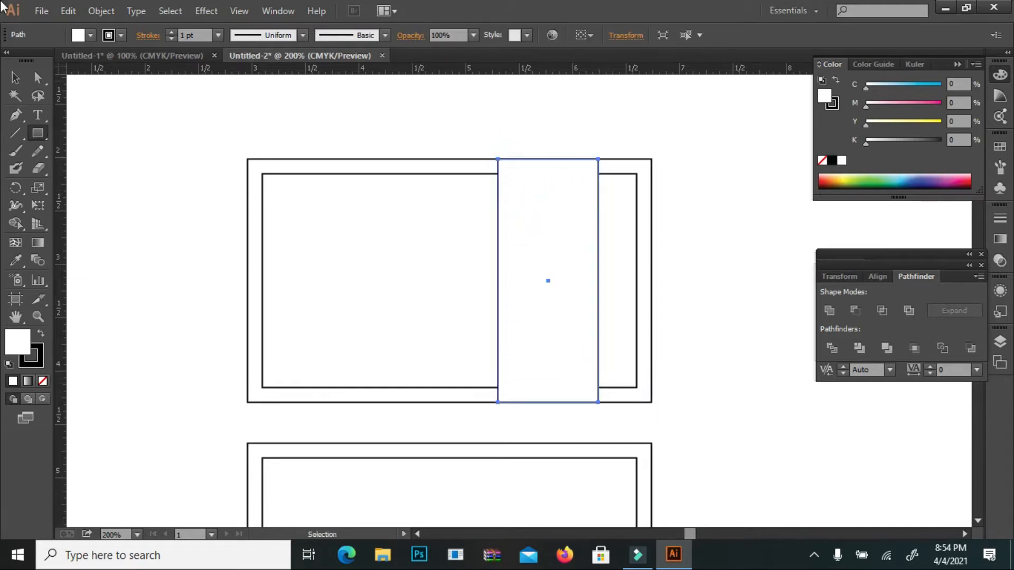
Step: Remove the vertical rectangle's stroke and fill it with 100% cyan
left_click(15, 77)
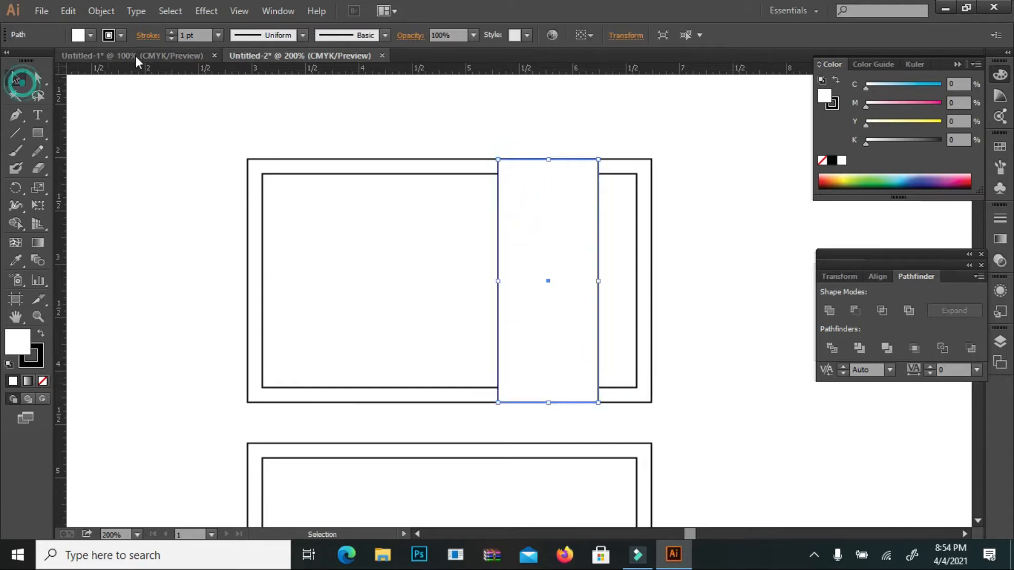
left_click(171, 38)
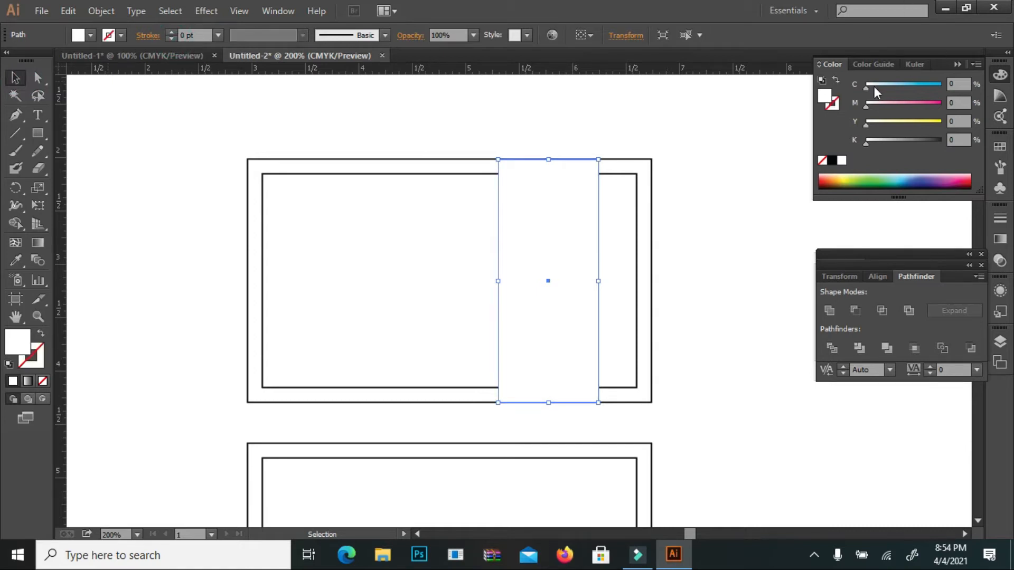
left_click(895, 83)
left_click_drag(998, 78, 999, 79)
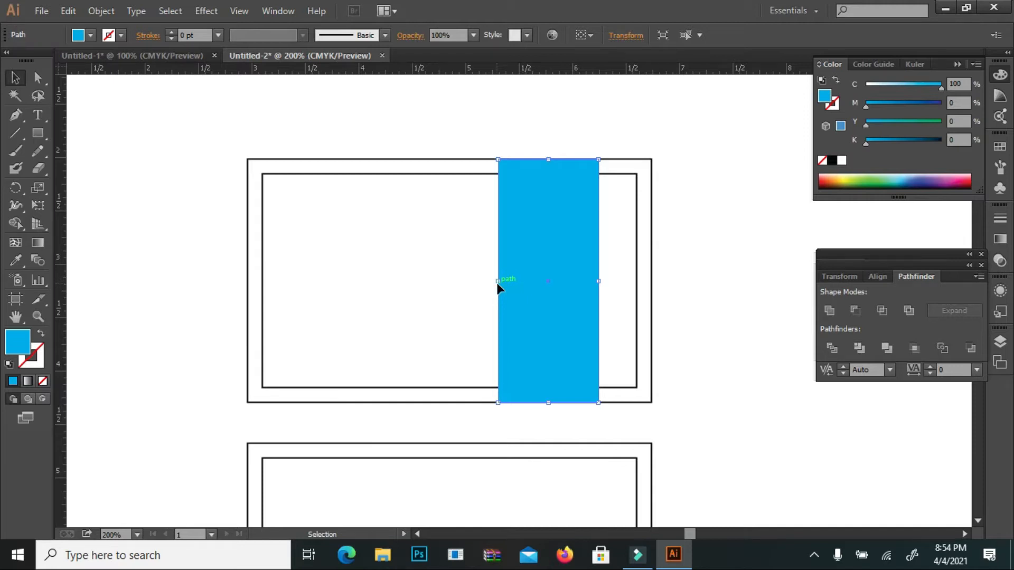
Step: Widen the cyan band leftward and paste a copy of it directly behind the original
left_click_drag(498, 283, 465, 284)
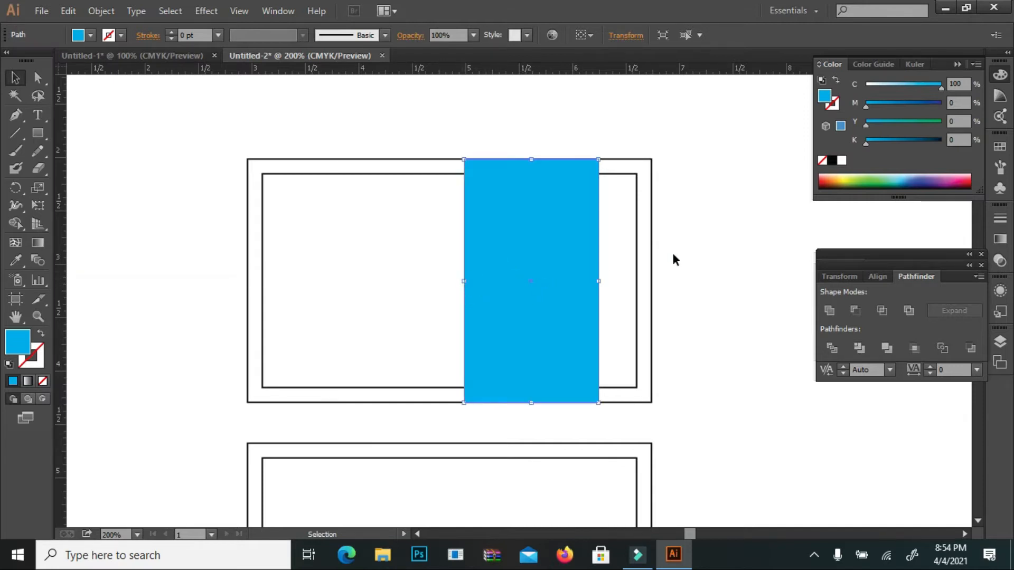
left_click(682, 228)
left_click(516, 195)
left_click(69, 11)
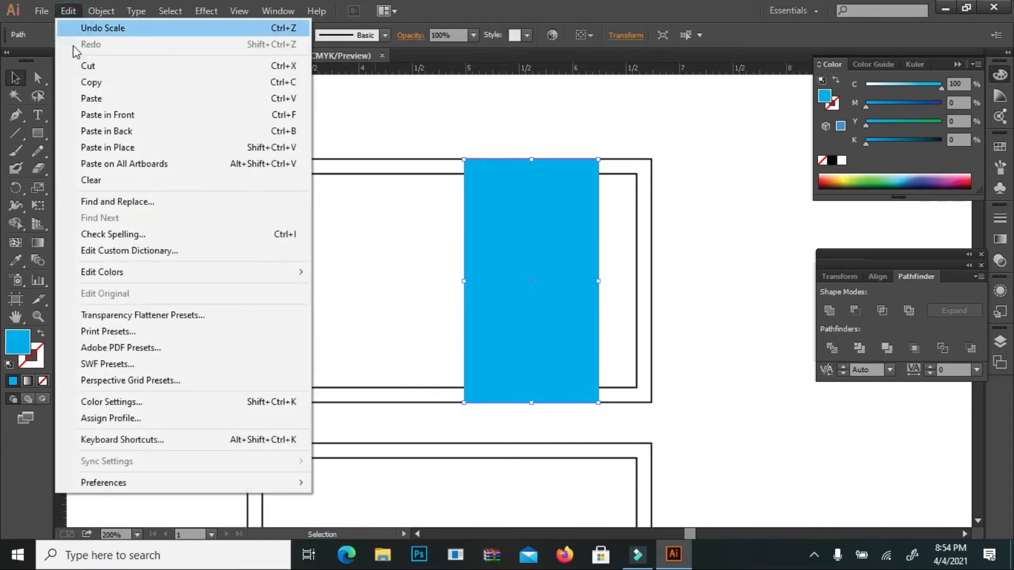
left_click(89, 87)
left_click(67, 10)
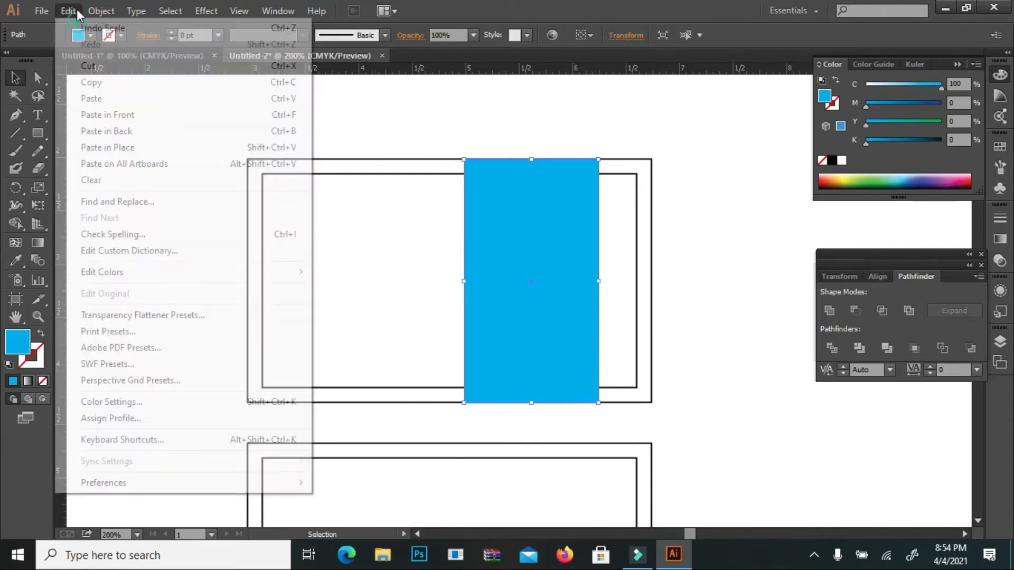
left_click(124, 132)
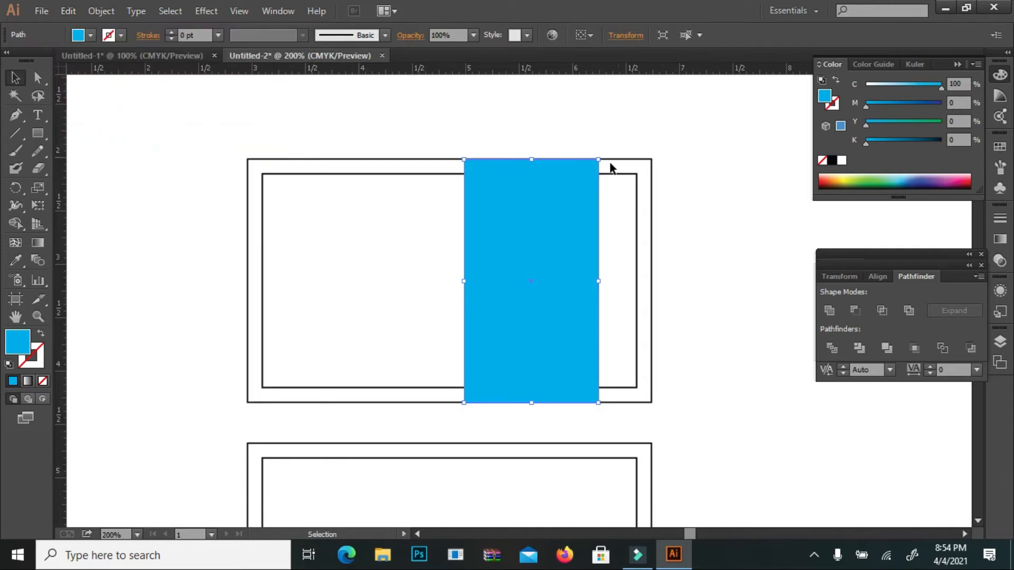
Step: Shorten the rear copy at both ends and widen it slightly past the cyan band's right edge
left_click_drag(531, 159, 551, 191)
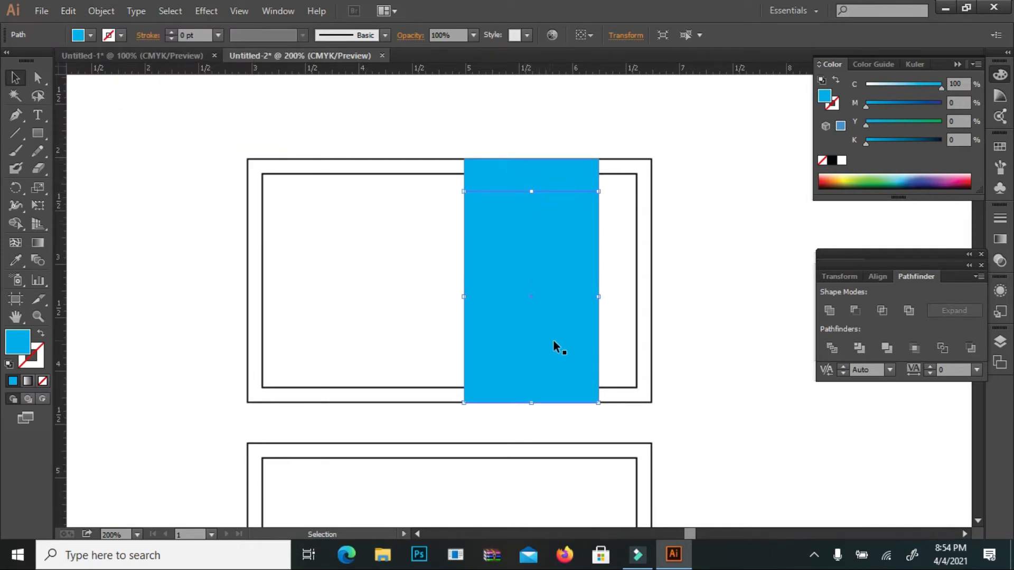
left_click_drag(532, 402, 557, 343)
left_click_drag(601, 269, 612, 262)
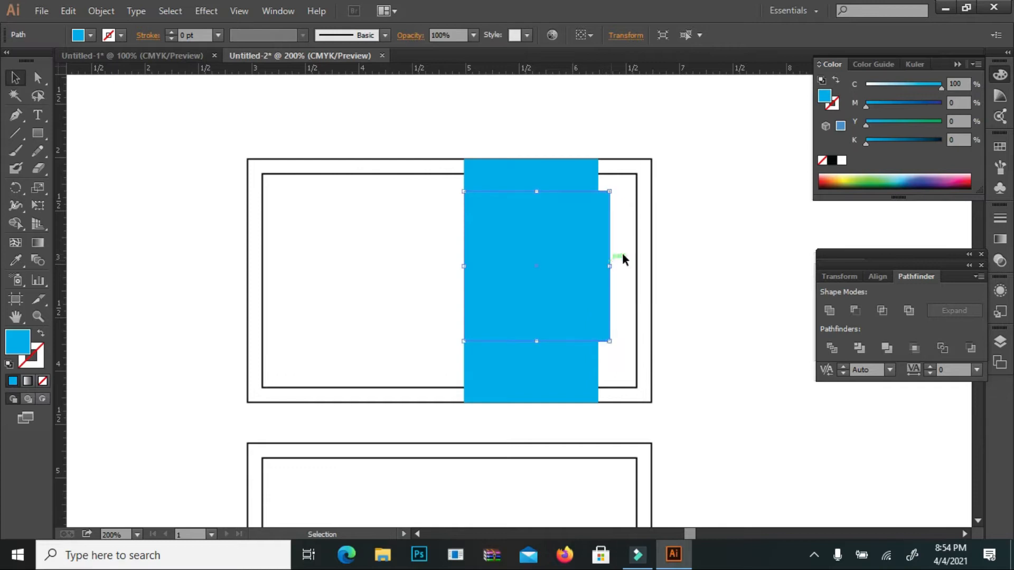
Step: Fill the shortened copy behind the cyan band with black
left_click(90, 35)
left_click(43, 59)
left_click(209, 194)
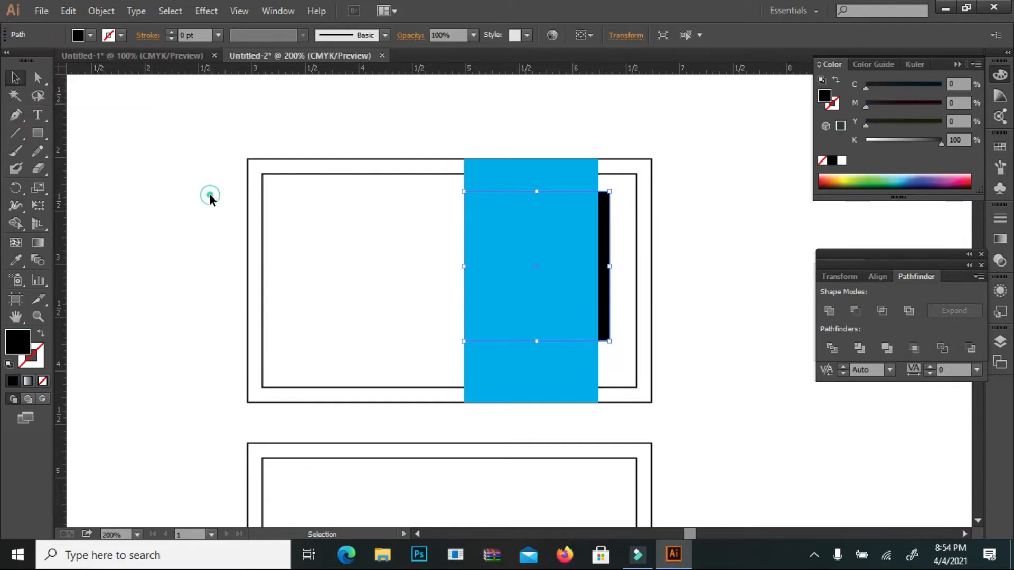
Step: Align the cyan band and the black rectangle behind it on their horizontal centers
left_click(397, 230)
left_click_drag(399, 230, 637, 214)
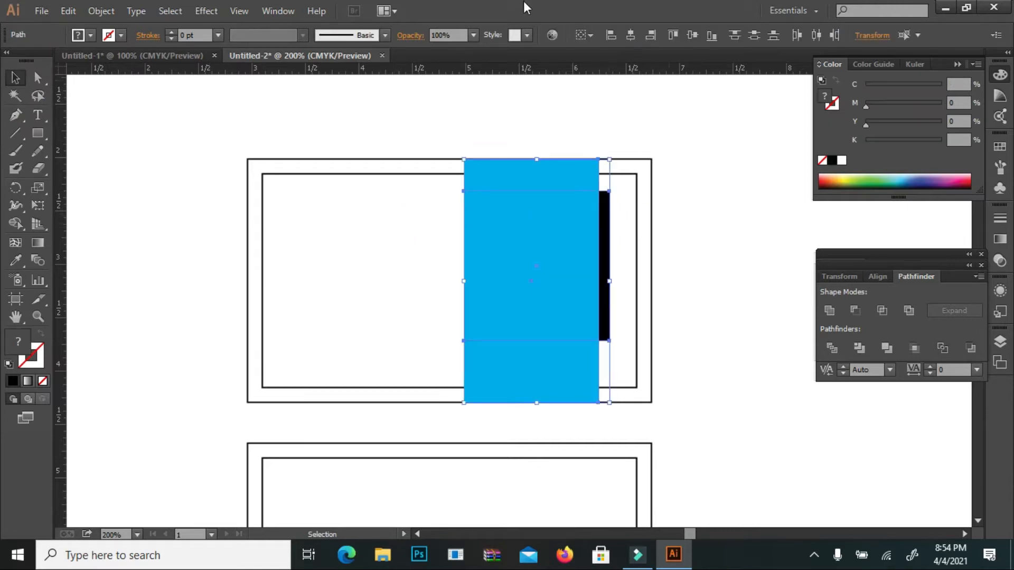
left_click(632, 35)
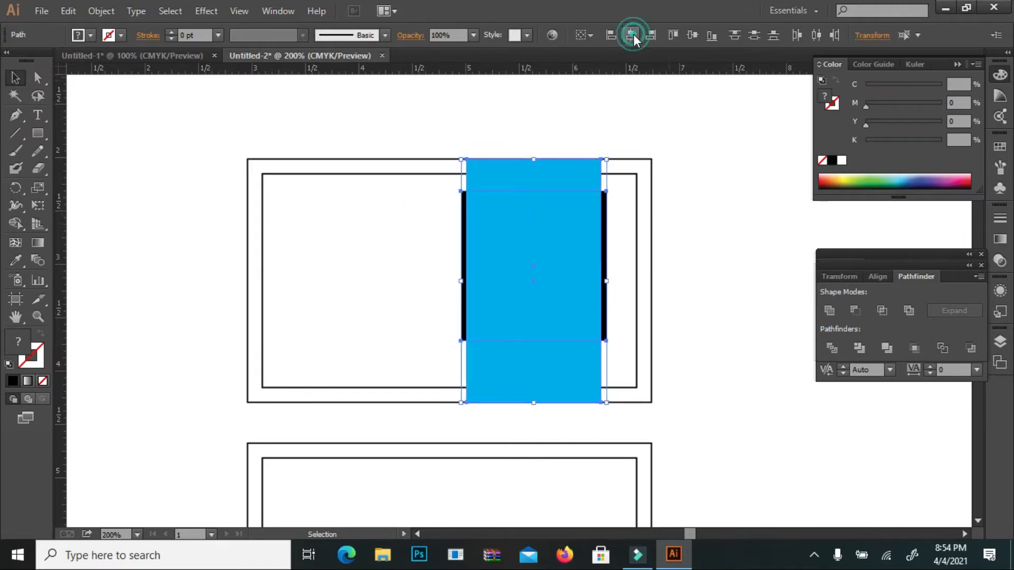
left_click(581, 130)
left_click(588, 94)
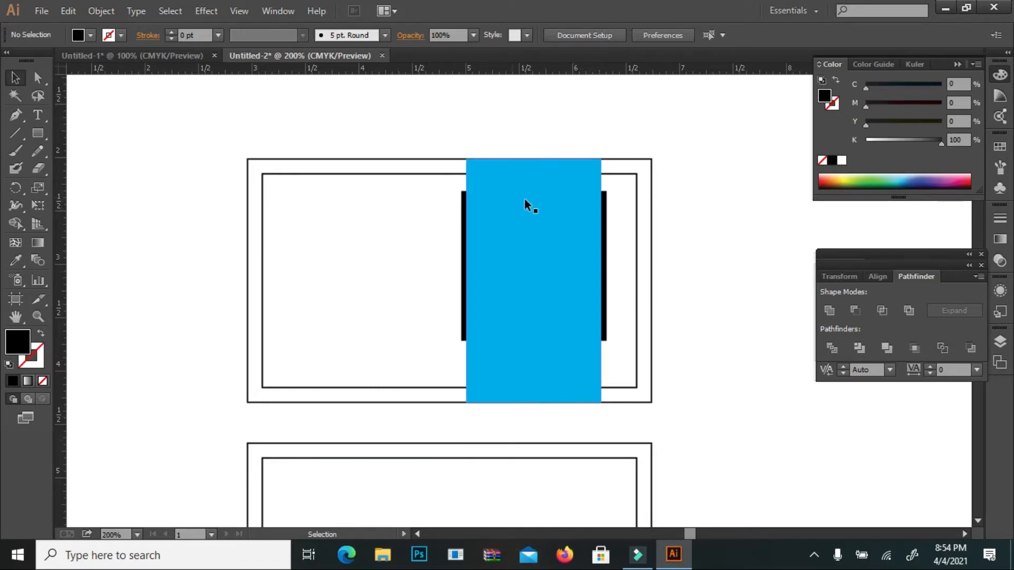
Step: Copy the cyan band again and paste the duplicate directly behind it
scroll(450, 283, "down", 2)
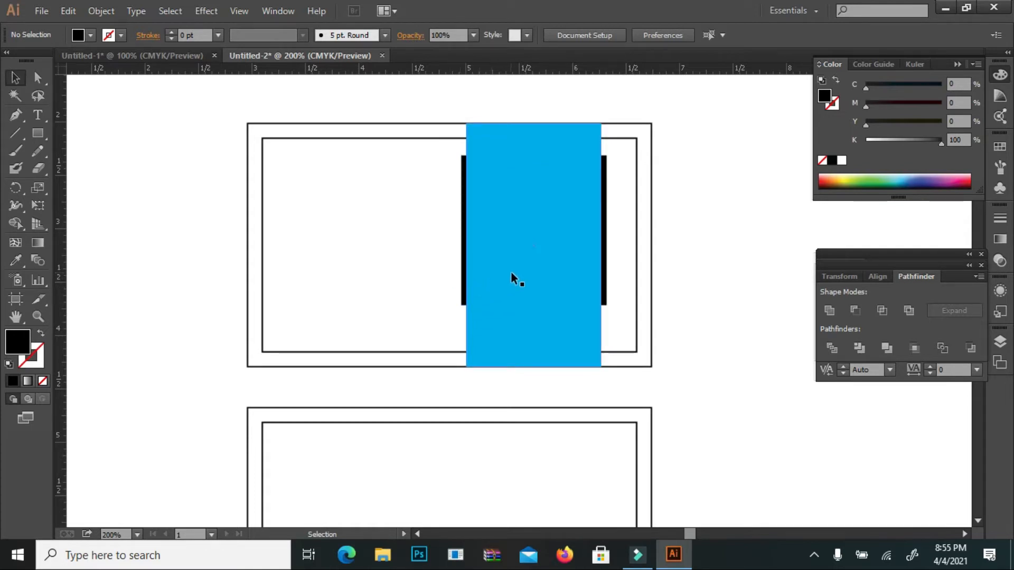
left_click(684, 148)
scroll(151, 204, "up", 1)
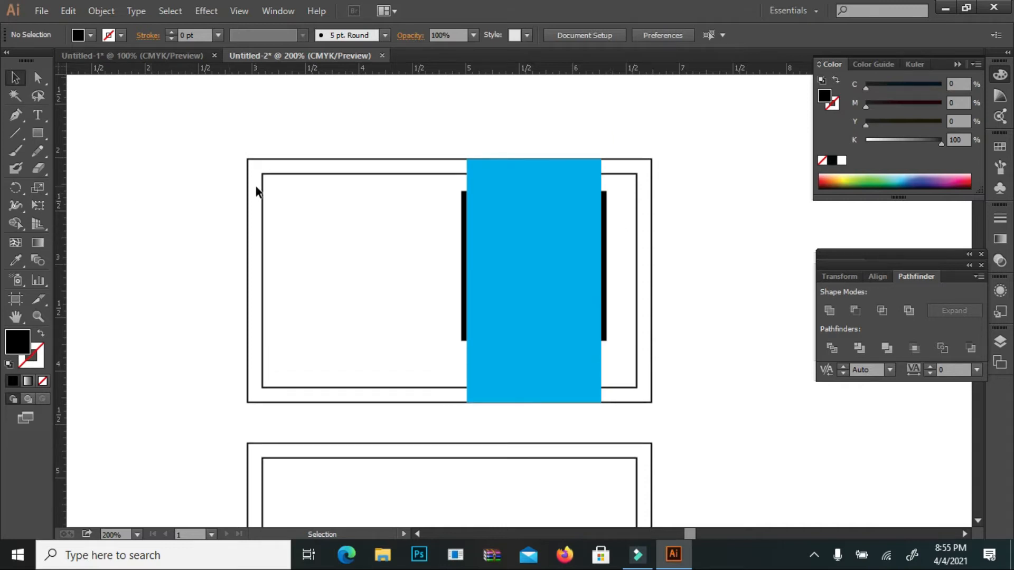
scroll(161, 232, "down", 1)
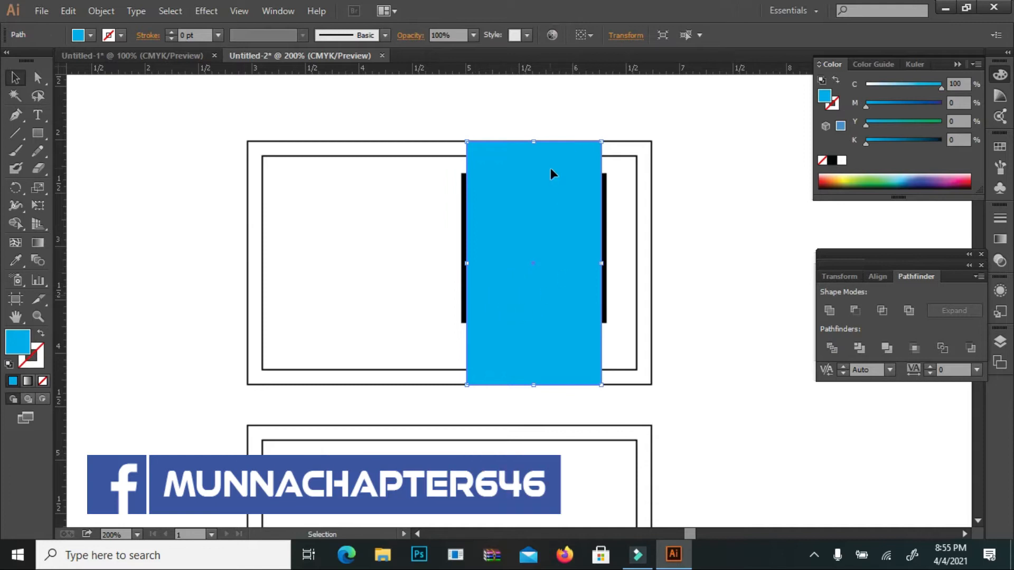
left_click(60, 10)
left_click(63, 81)
left_click(64, 12)
left_click(91, 131)
Step: Reshape the new copy into a thin horizontal strip near the card's lower edge, reaching the outer frame's left side
left_click_drag(532, 141, 505, 328)
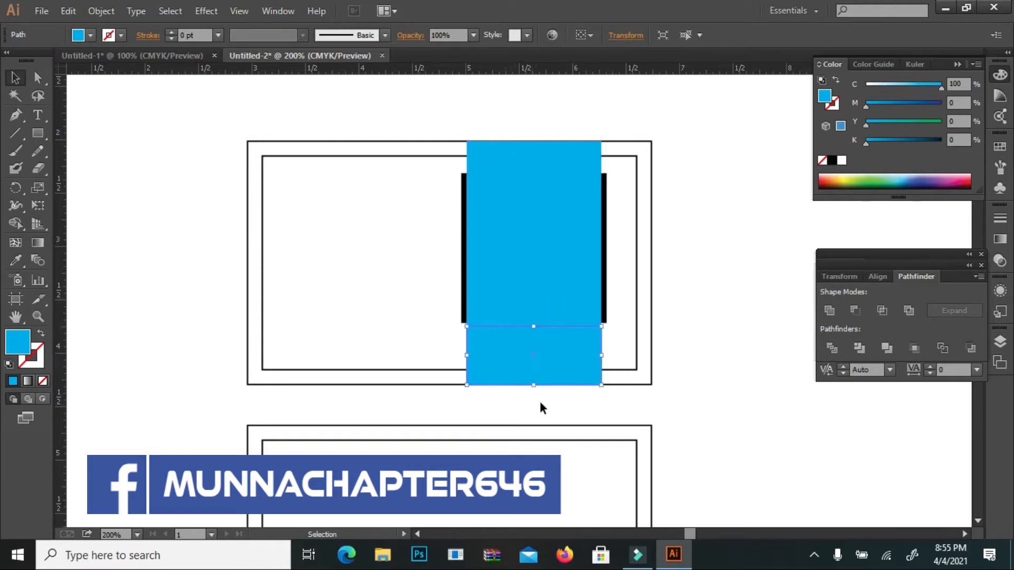
left_click_drag(534, 388, 535, 354)
left_click_drag(466, 339, 247, 326)
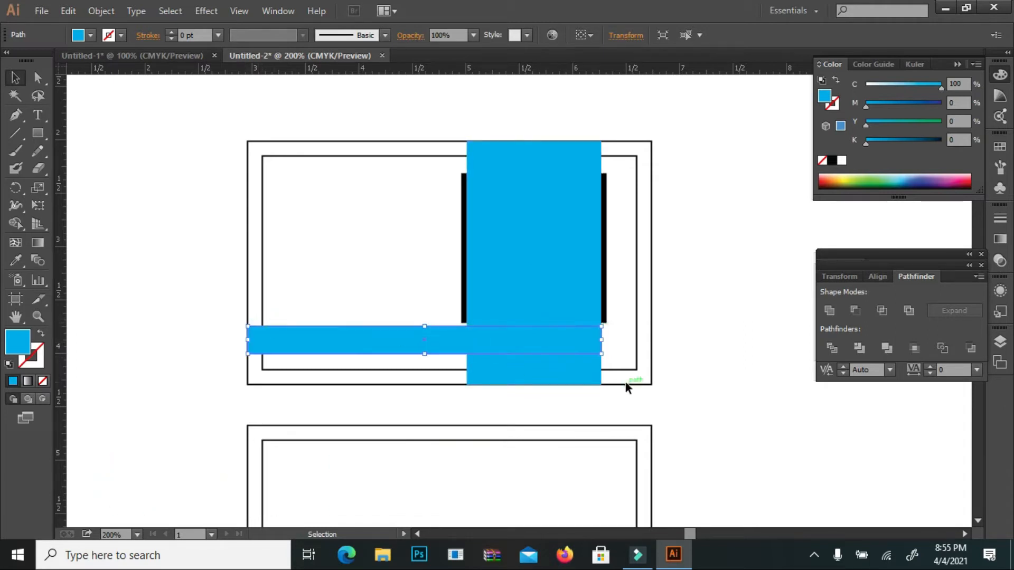
left_click(606, 338)
Step: Nudge the cyan band and its black backing rectangle together slightly to the right
left_click(381, 353)
left_click_drag(625, 239, 445, 221)
key("Right")
key("Right")
key("Right")
key("Right")
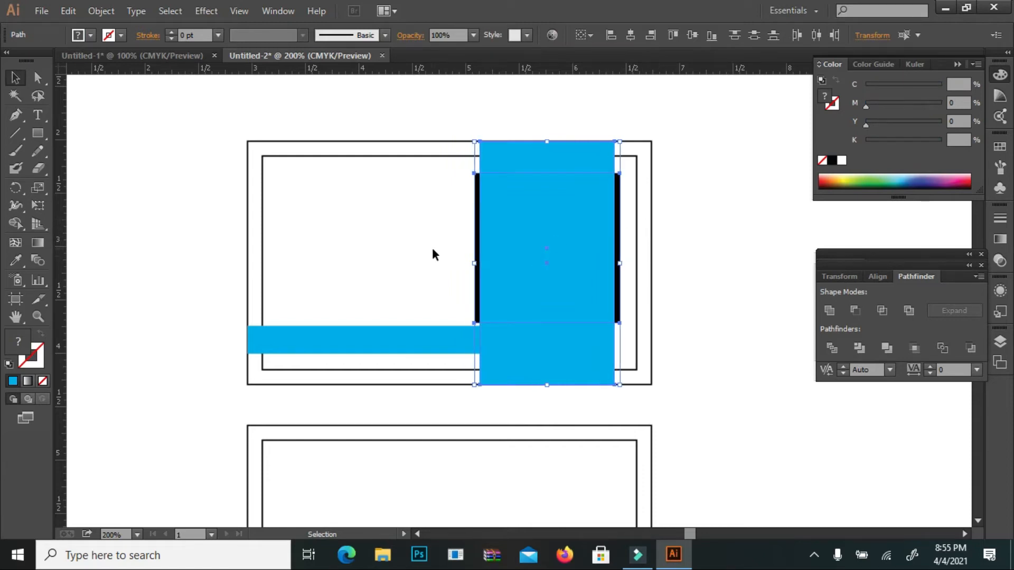
left_click(433, 255)
Step: Fill the horizontal strip across the card's lower part with black
left_click(315, 344)
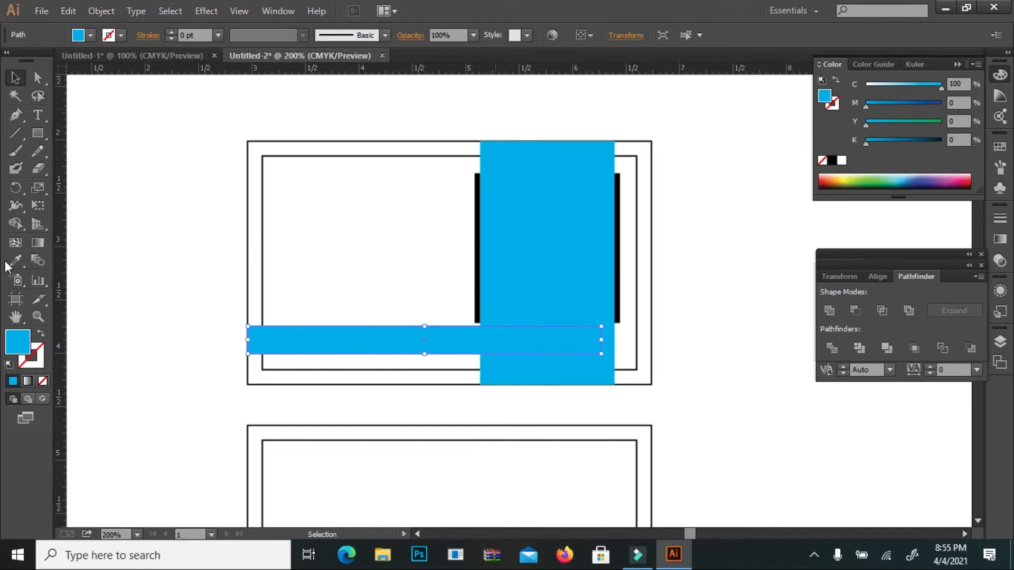
left_click(91, 35)
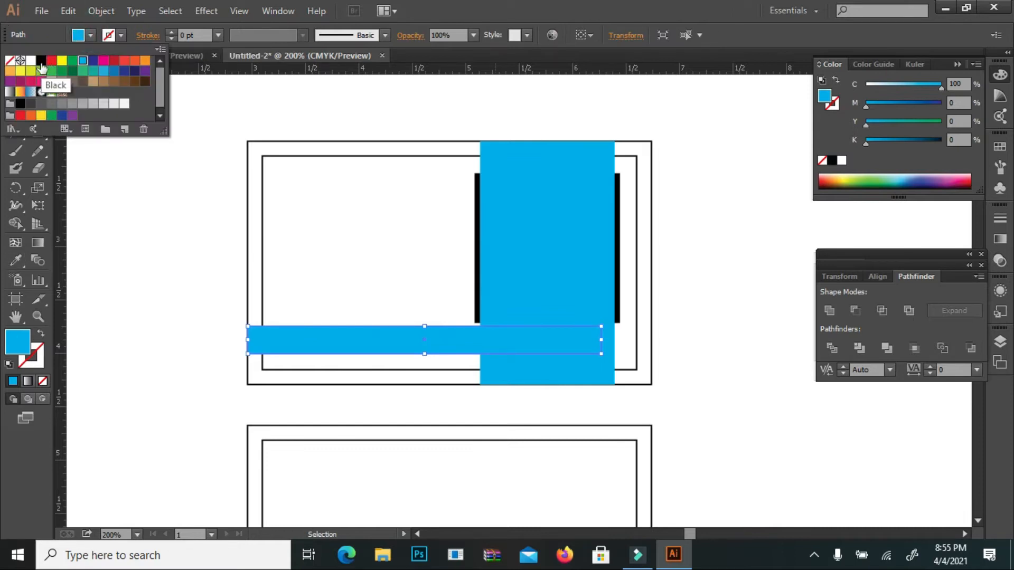
left_click(41, 62)
left_click(136, 191)
left_click(201, 184)
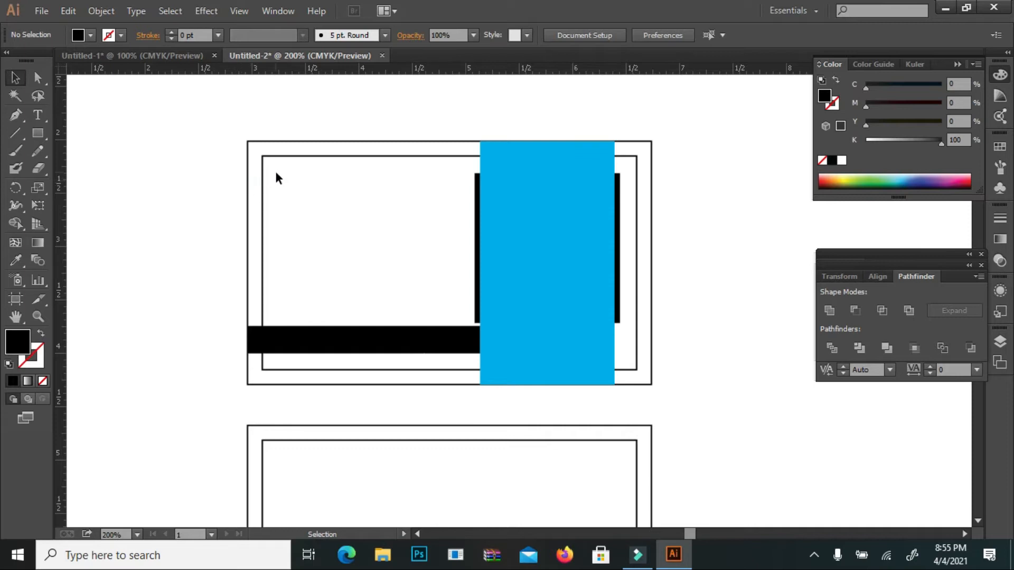
left_click(213, 227)
Step: Move the person icon with the name and job title from the pasteboard into the upper card's top-left corner
left_click(17, 323)
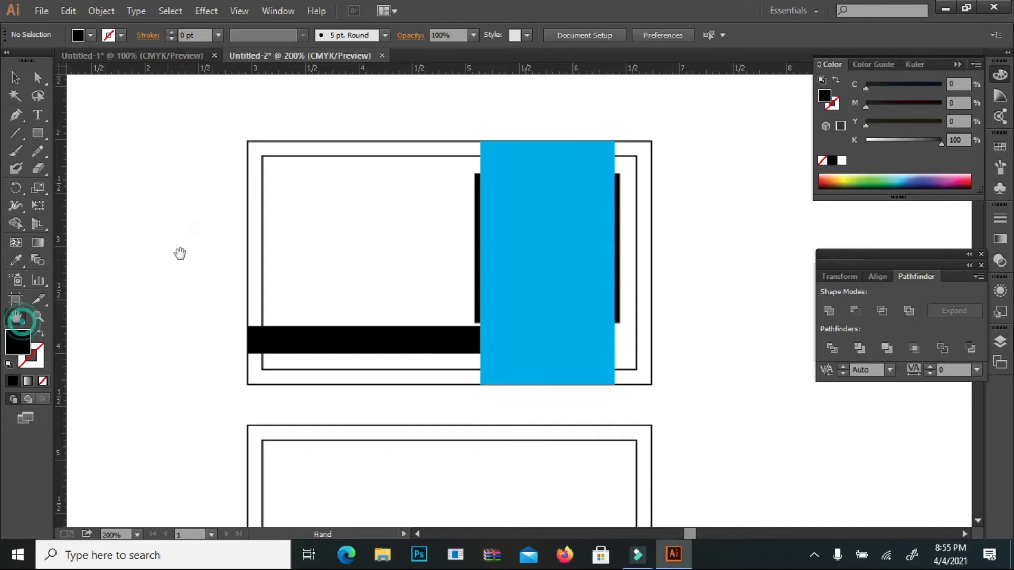
left_click_drag(182, 251, 380, 236)
left_click_drag(222, 240, 233, 295)
left_click_drag(261, 290, 458, 249)
left_click(15, 77)
scroll(70, 190, "left", 2)
left_click(189, 175)
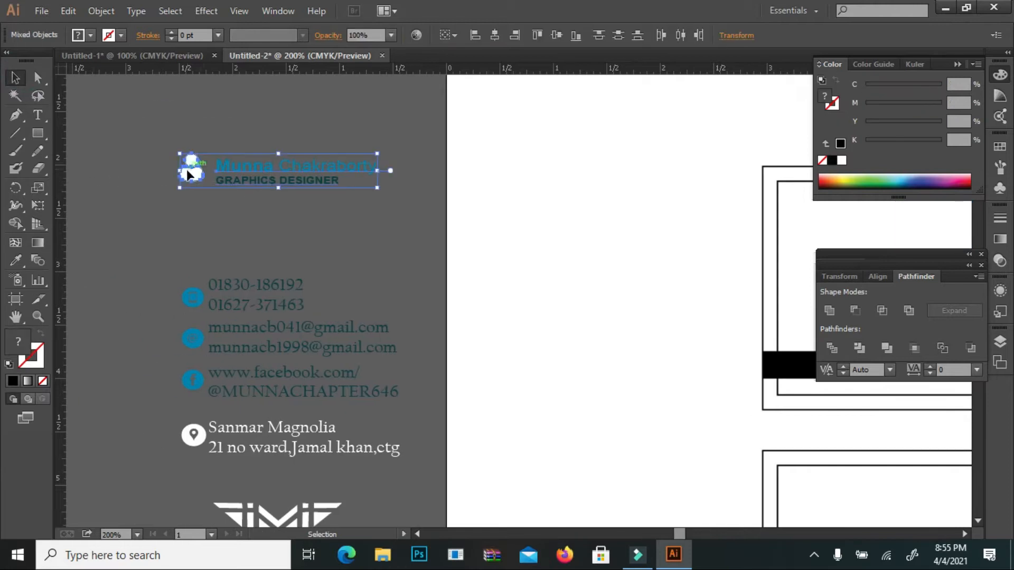
left_click_drag(193, 175, 775, 203)
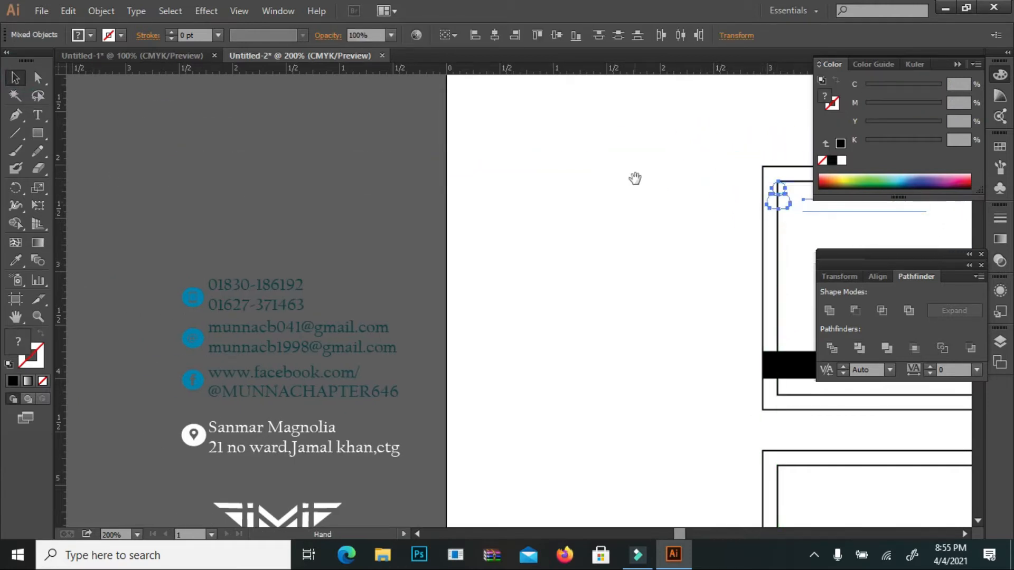
left_click_drag(629, 179, 173, 203)
Step: Bring the person icon and the name and title text to the front
right_click(166, 260)
mouse_move(240, 379)
left_click(356, 391)
left_click(172, 307)
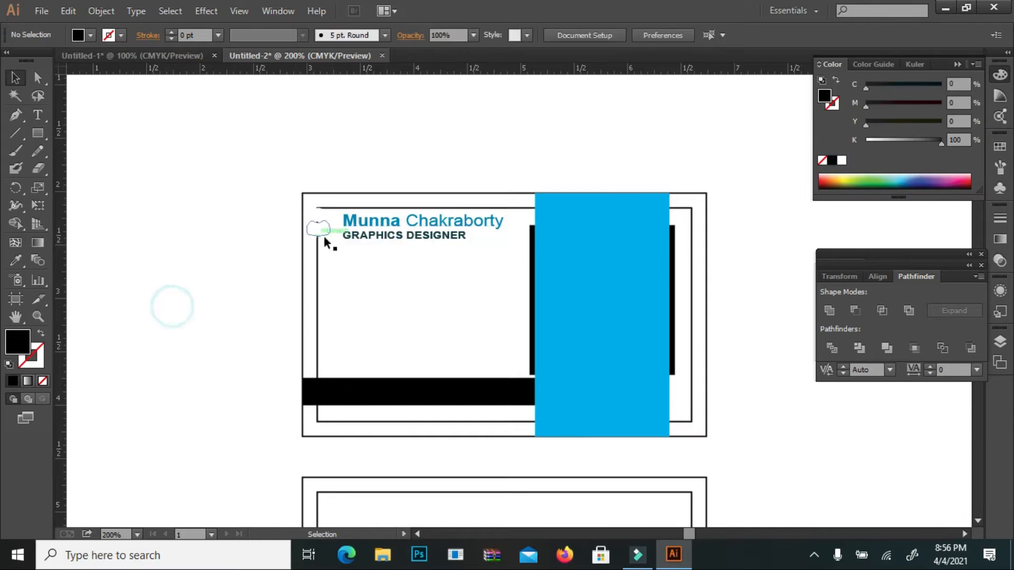
Step: Recolor the white person icon with the cyan band's fill using the Eyedropper
left_click(311, 238)
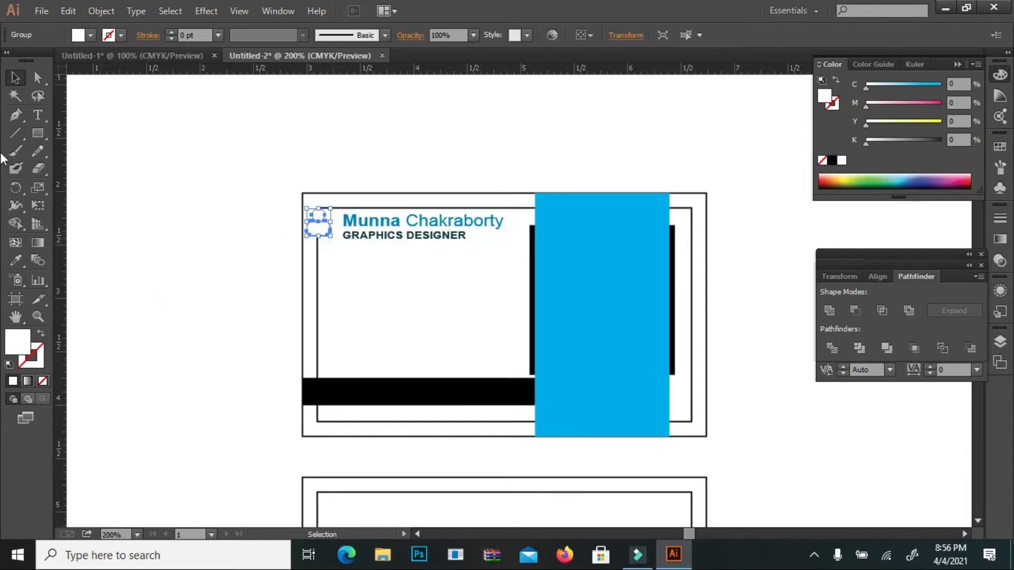
left_click(19, 263)
left_click(606, 280)
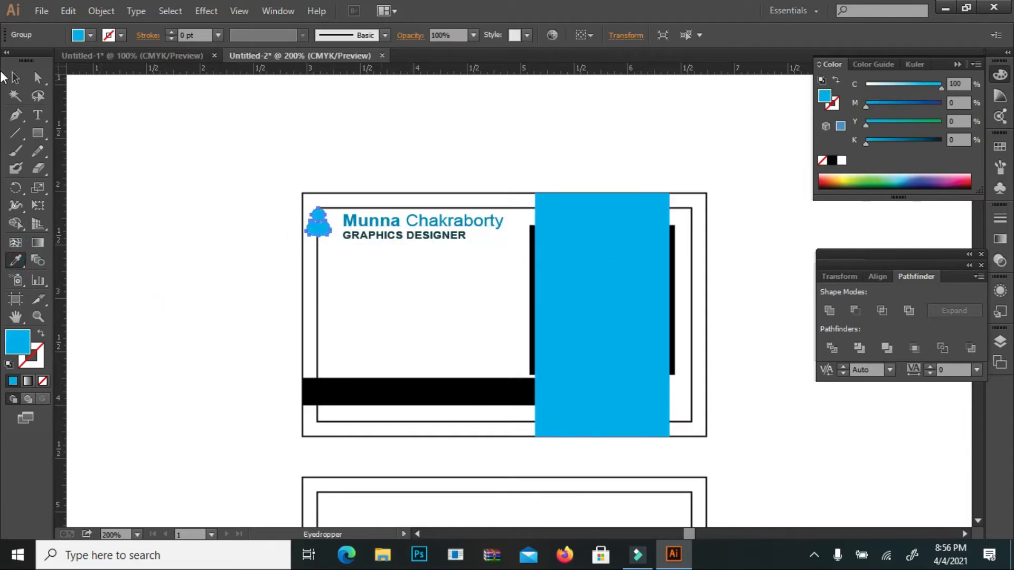
left_click(14, 79)
left_click(152, 211)
Step: Scale the person icon and the name and title text down together to fit inside the inner frame
left_click(302, 259)
left_click(323, 250)
left_click_drag(296, 244, 379, 216)
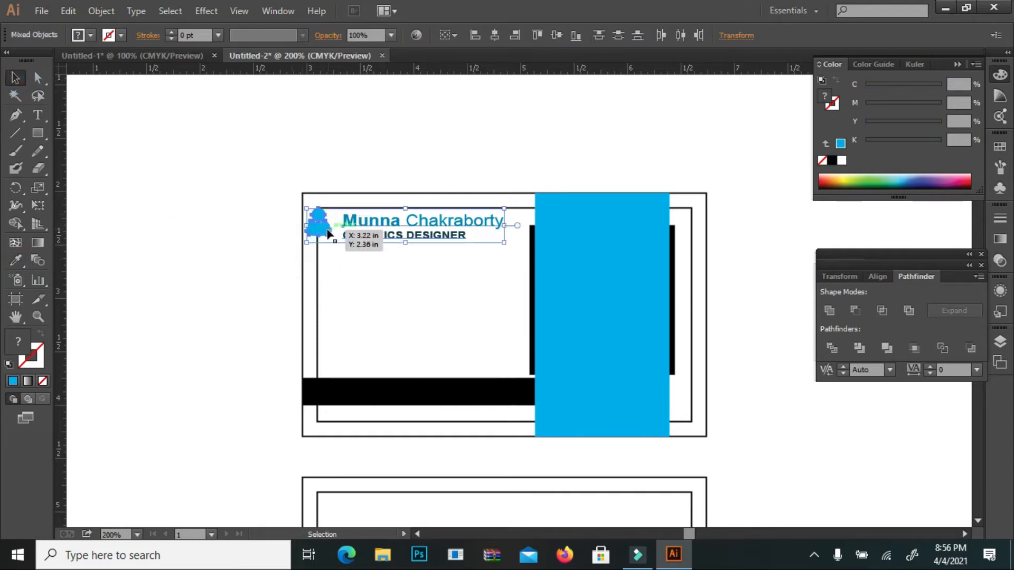
left_click_drag(304, 239, 331, 239)
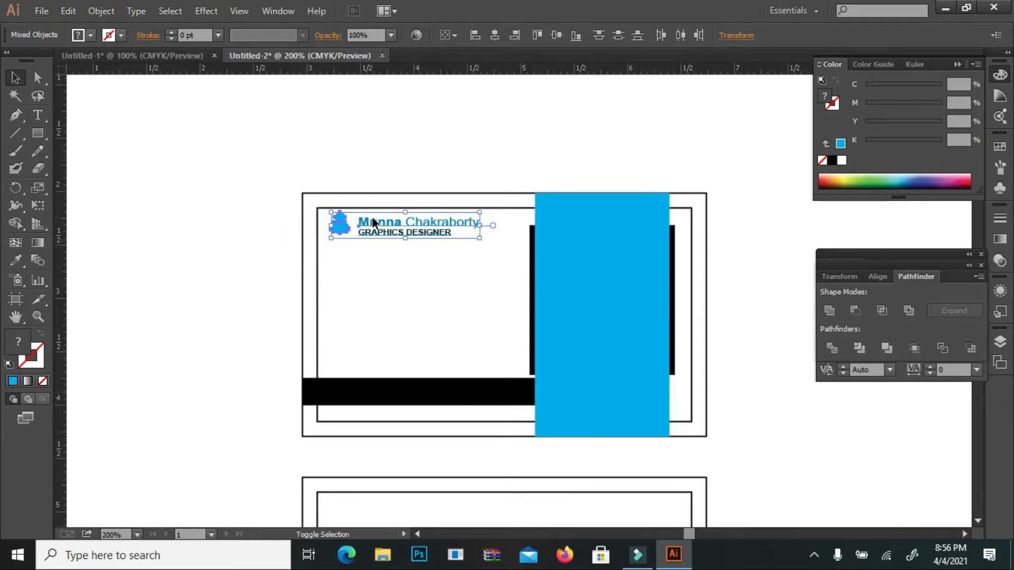
Step: Nudge the icon and text together slightly left, close to the inner frame's upper-left corner
key("Down")
key("Down")
key("Down")
key("Down")
key("Down")
key("Down")
key("Down")
key("Down")
key("Down")
key("Left")
key("Left")
key("Left")
key("Left")
key("Left")
key("Left")
key("Left")
key("Up")
key("Up")
key("Up")
key("Up")
key("Up")
key("Up")
key("Up")
key("Up")
key("Up")
key("Right")
key("Right")
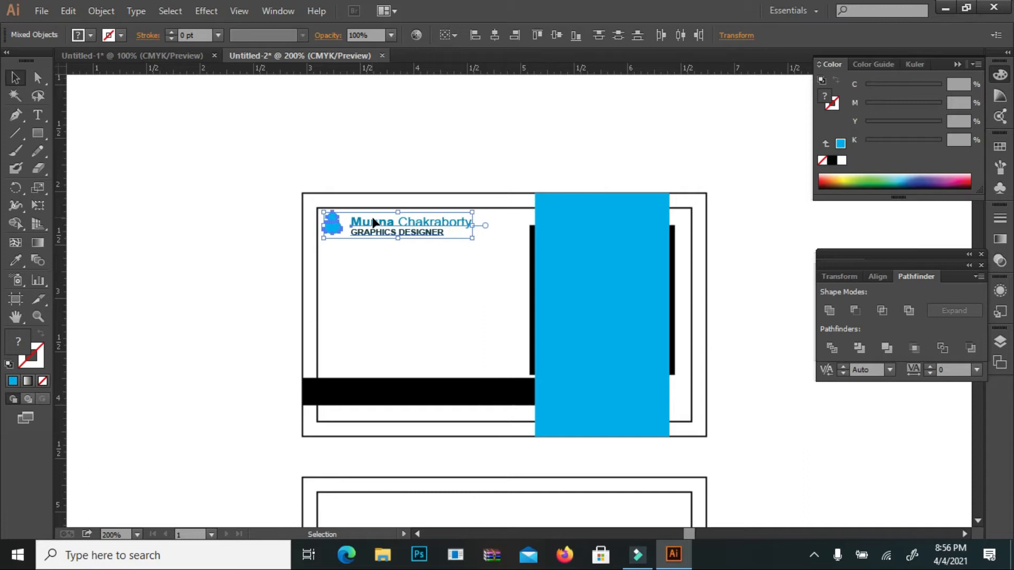
left_click(368, 307)
Step: Nudge the name and title text up and closer to the person icon, and lower the icon slightly
left_click(382, 223)
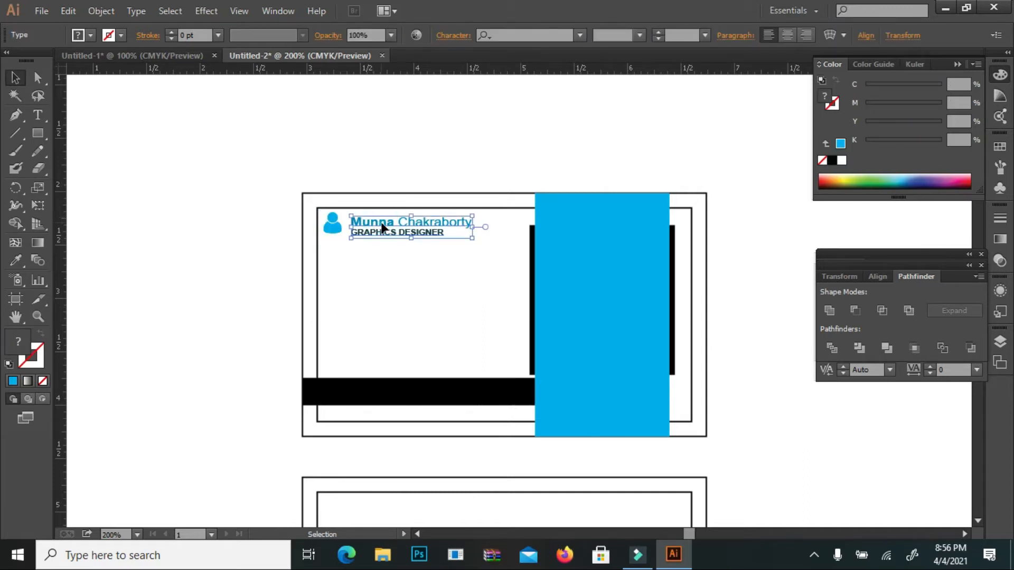
key("Up")
key("Up")
key("Up")
key("Left")
key("Left")
key("Left")
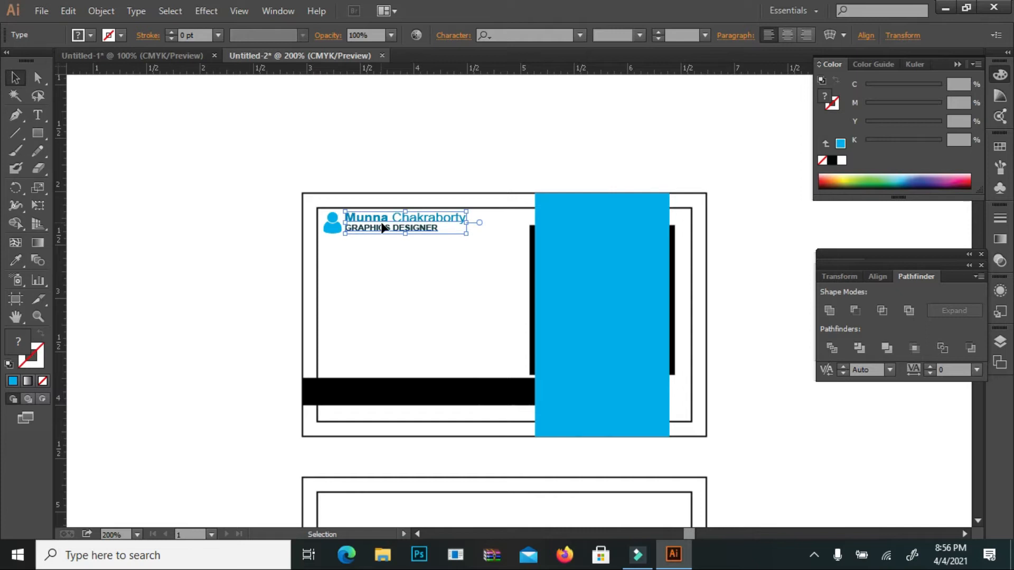
key("Down")
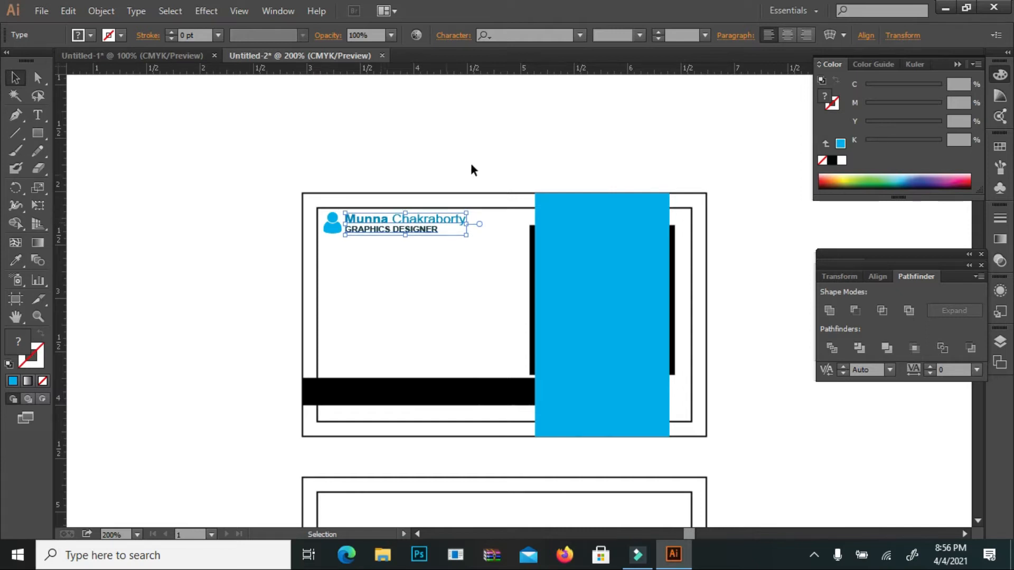
left_click(411, 294)
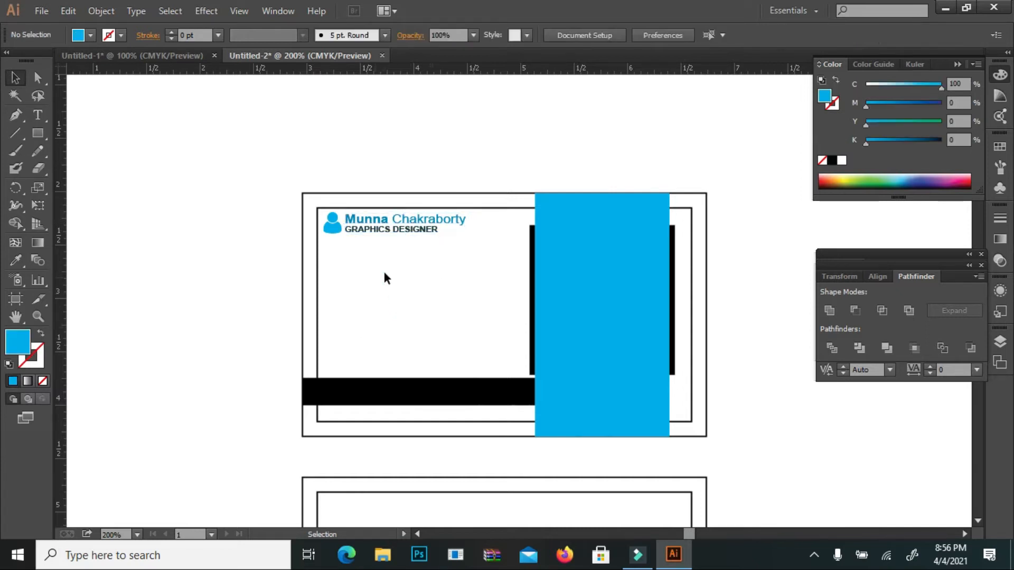
left_click_drag(335, 236, 337, 236)
left_click(355, 296)
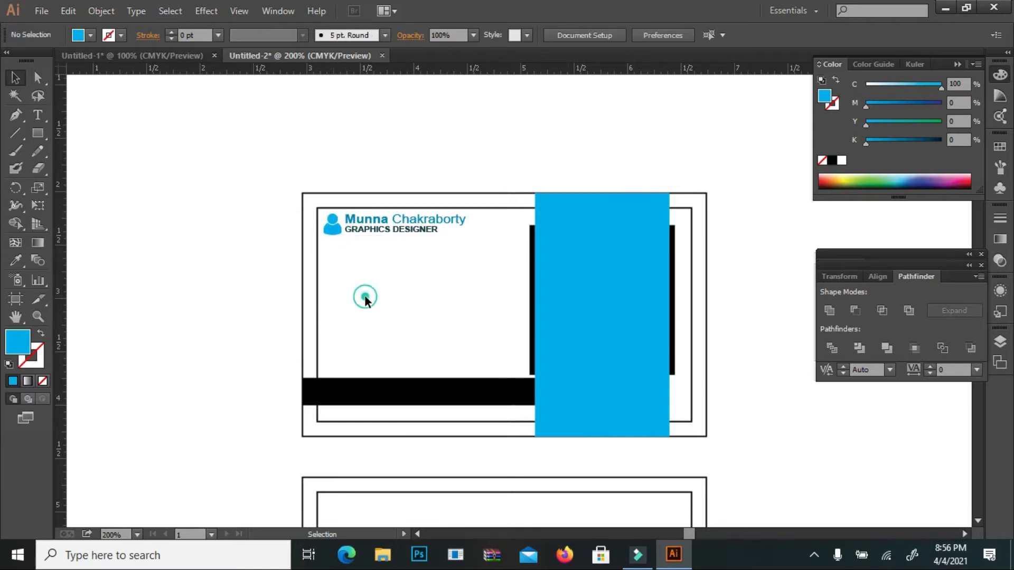
Step: Move the phone, e-mail and Facebook lines with their icons from the pasteboard onto the upper card below the name
left_click(18, 313)
left_click_drag(229, 262, 725, 137)
left_click_drag(414, 261, 384, 260)
left_click(16, 78)
left_click_drag(240, 130, 173, 289)
left_click_drag(243, 236, 799, 208)
left_click_drag(661, 172, 6, 273)
left_click_drag(174, 319, 213, 299)
Step: Bring the contact lines and their icons to the front
right_click(213, 297)
mouse_move(282, 419)
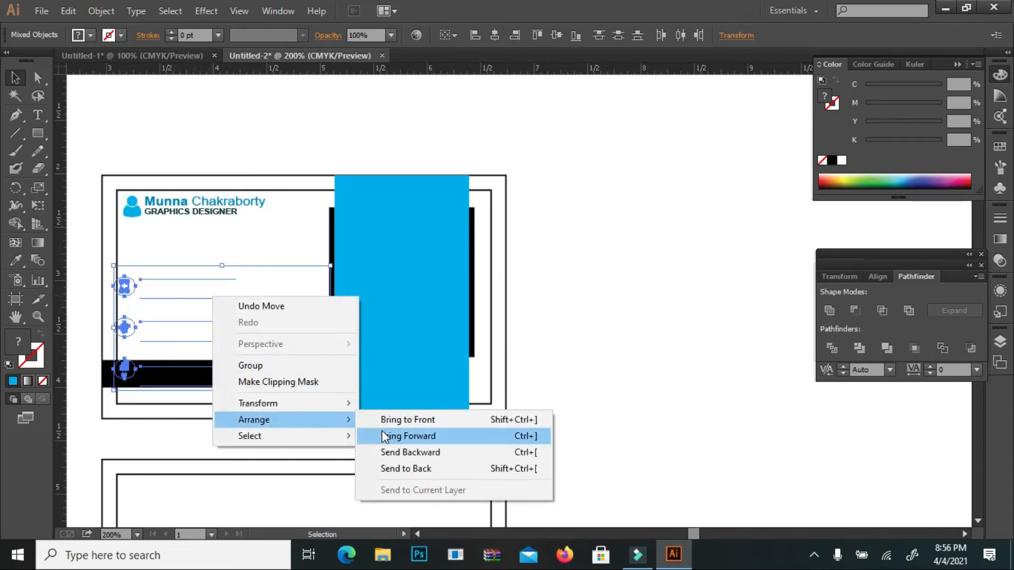
left_click(397, 425)
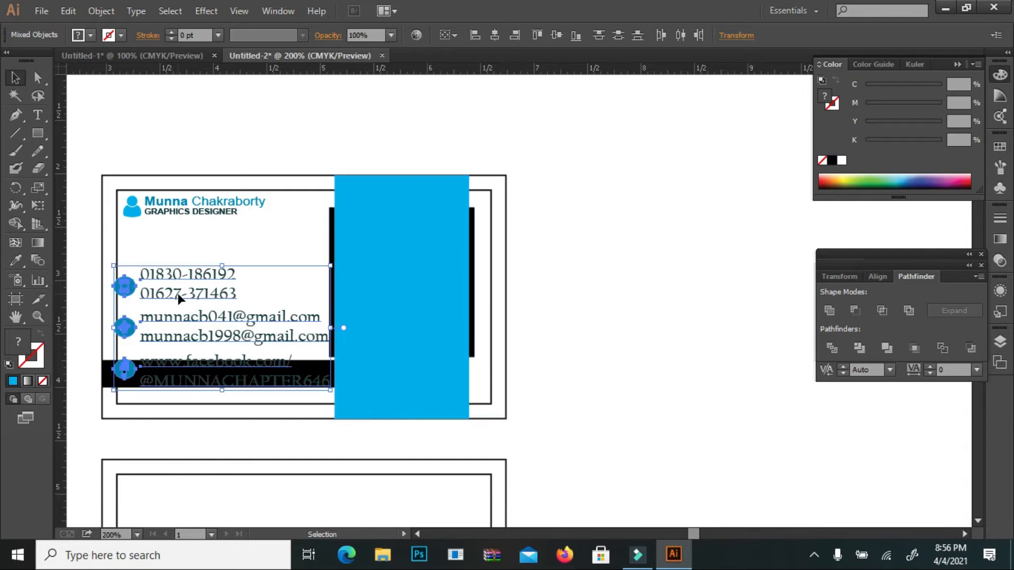
Step: Scale the contact lines and their icons down slightly and nudge them up and left, clear of the black bar
scroll(441, 180, "down", 1)
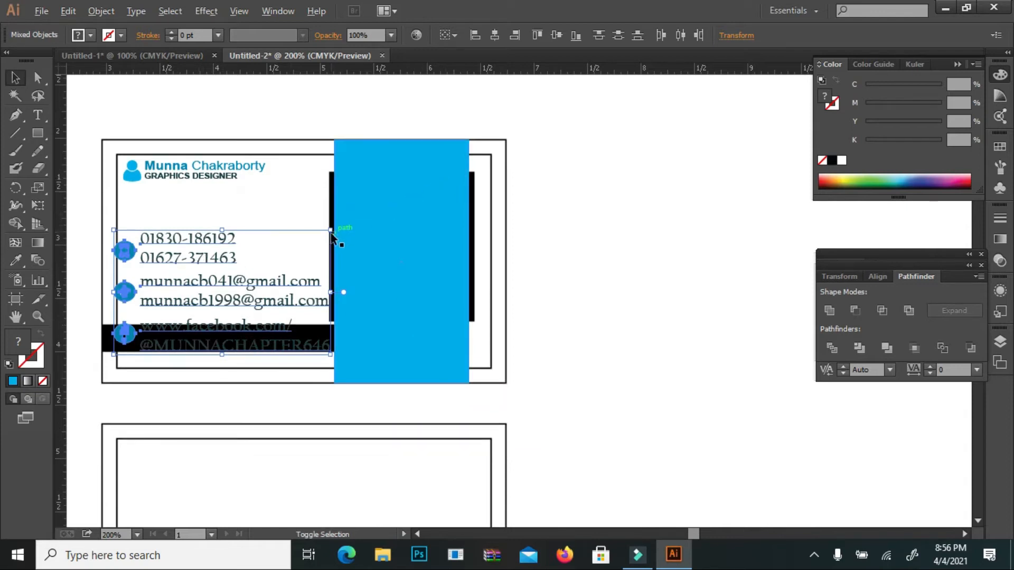
left_click_drag(331, 233, 315, 239)
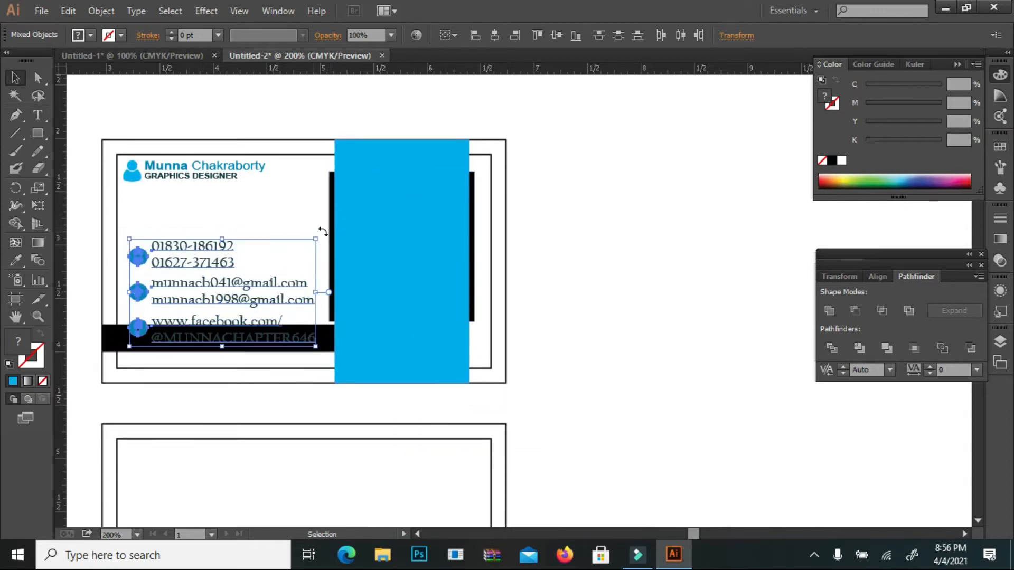
key("shift+Up")
key("Up")
key("Left")
key("Left")
key("Left")
key("Left")
key("Left")
key("Left")
key("Up")
key("Up")
key("Up")
left_click(685, 146)
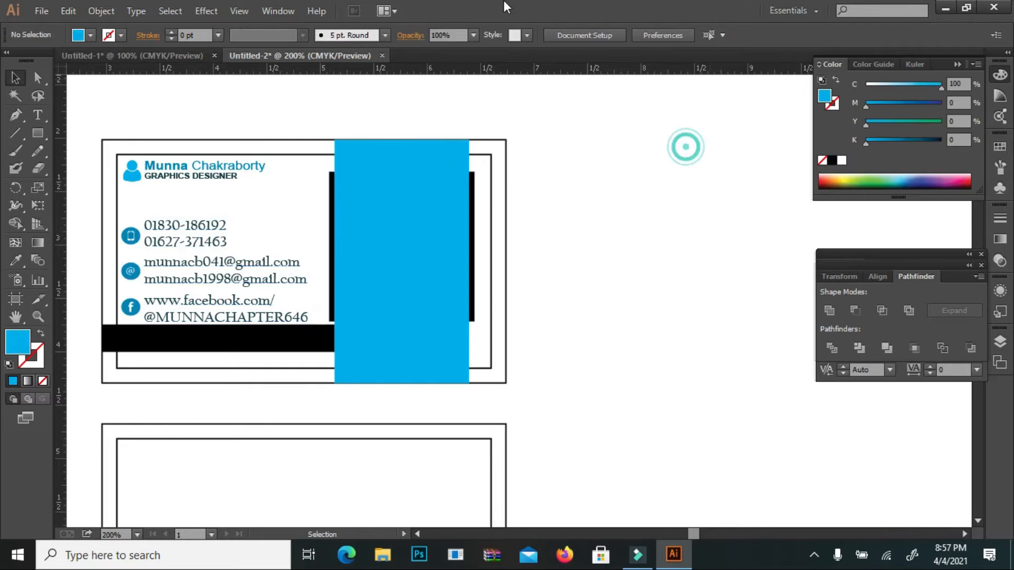
Step: Shrink the contact block a little more and nudge it up to leave a gap above the black bar
scroll(206, 315, "down", 1)
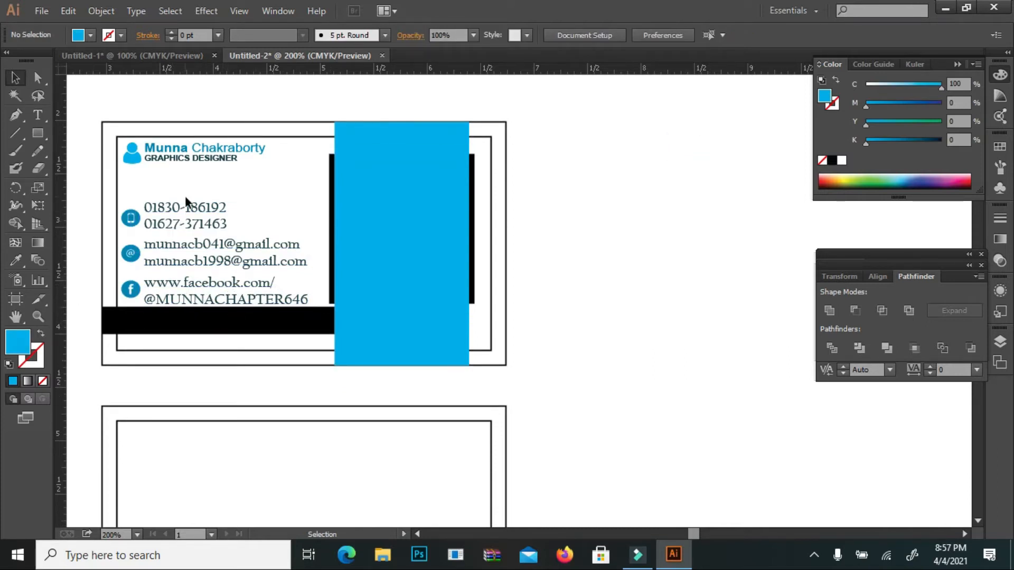
left_click_drag(159, 187, 130, 289)
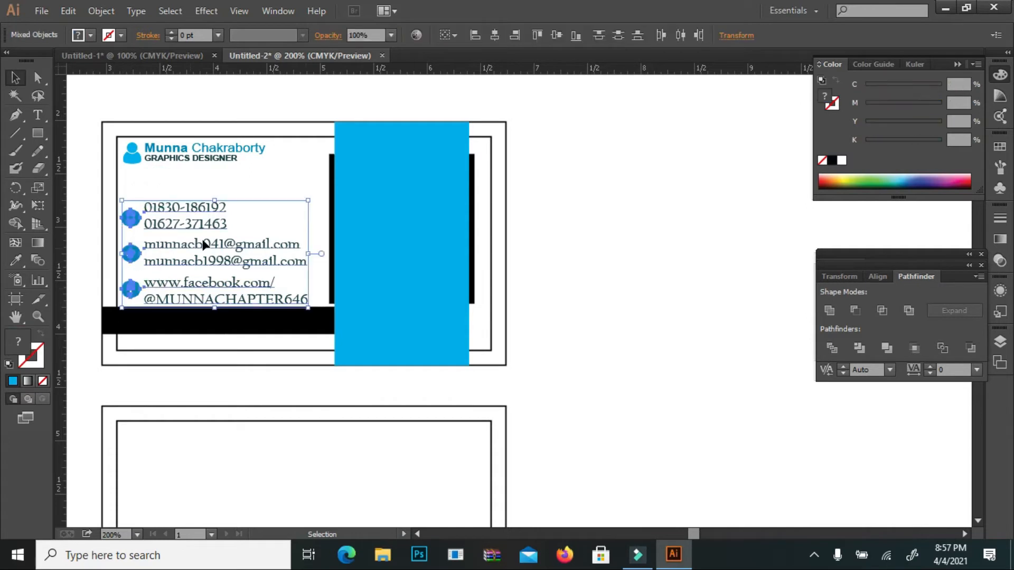
mouse_move(309, 201)
left_mouse_down()
mouse_move(288, 211)
mouse_move(306, 201)
left_mouse_up()
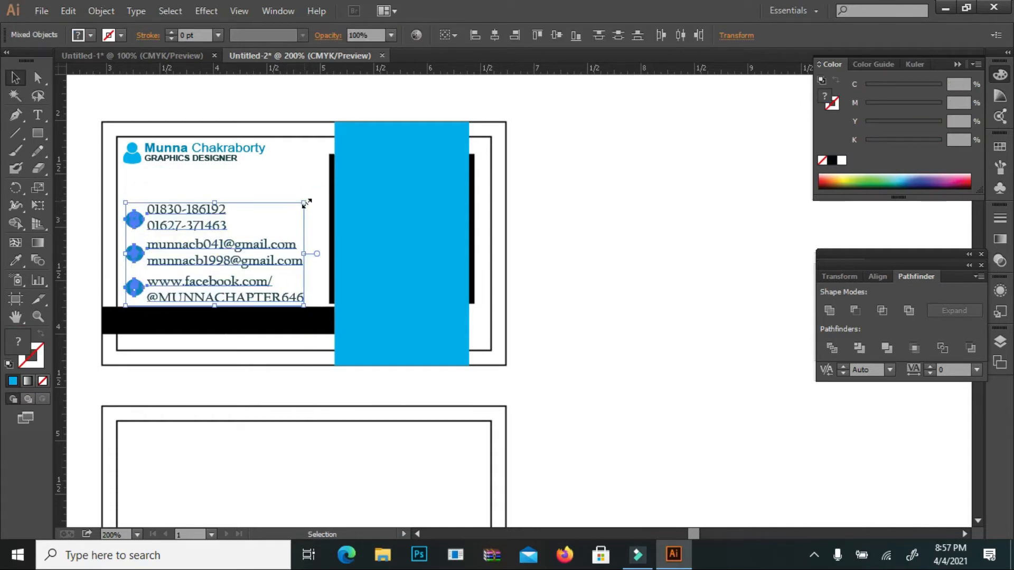
key("Up")
key("Up")
key("Up")
key("Up")
key("Up")
key("Up")
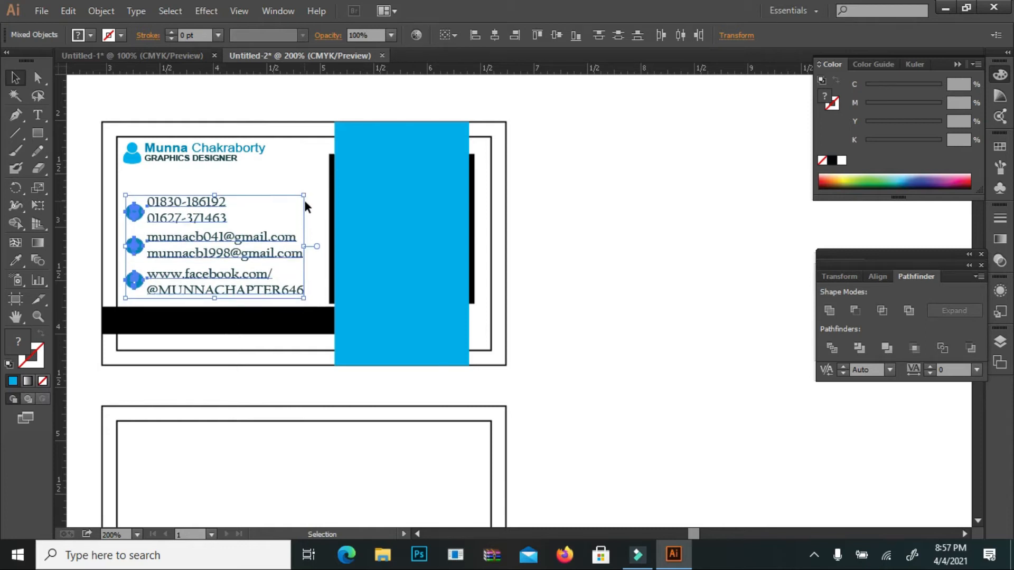
left_click(637, 175)
Step: Move the address text and its location icon from the pasteboard onto the black bar and bring them to the front
left_click(16, 317)
left_click_drag(319, 267, 659, 164)
left_click_drag(412, 385, 636, 331)
left_click(15, 79)
left_click_drag(215, 172, 753, 154)
left_click_drag(612, 126, 148, 266)
right_click(151, 264)
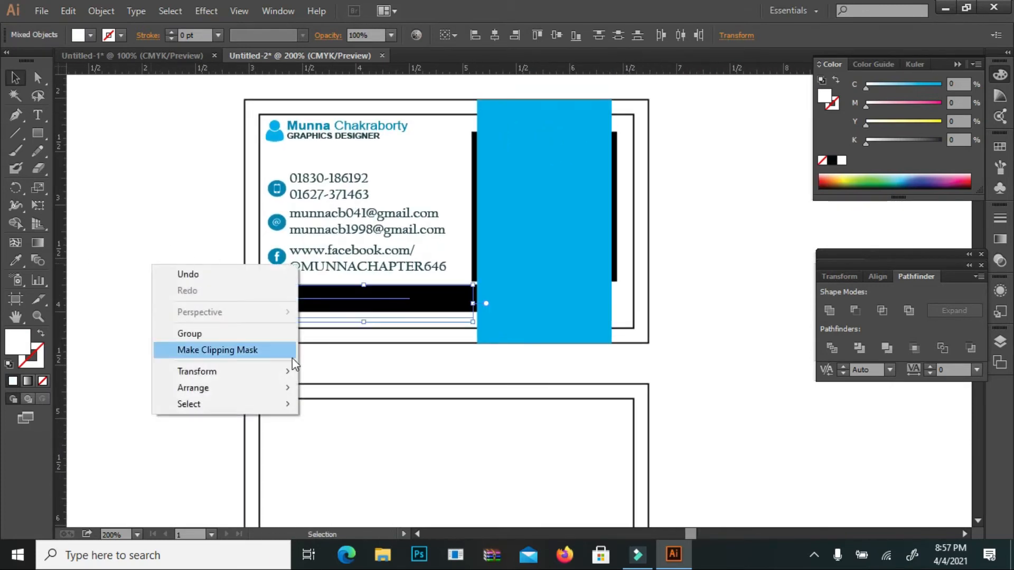
mouse_move(284, 393)
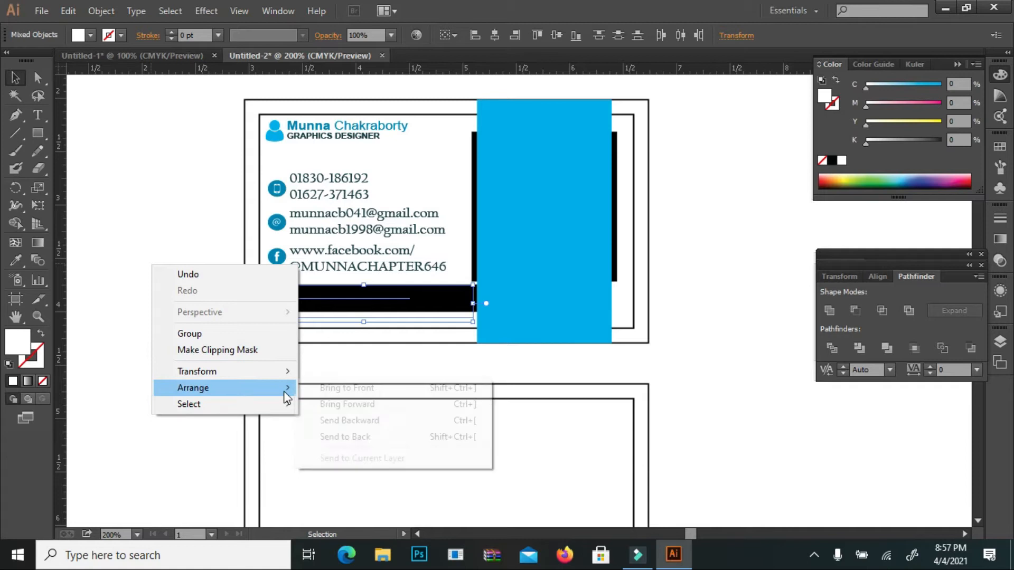
left_click(331, 389)
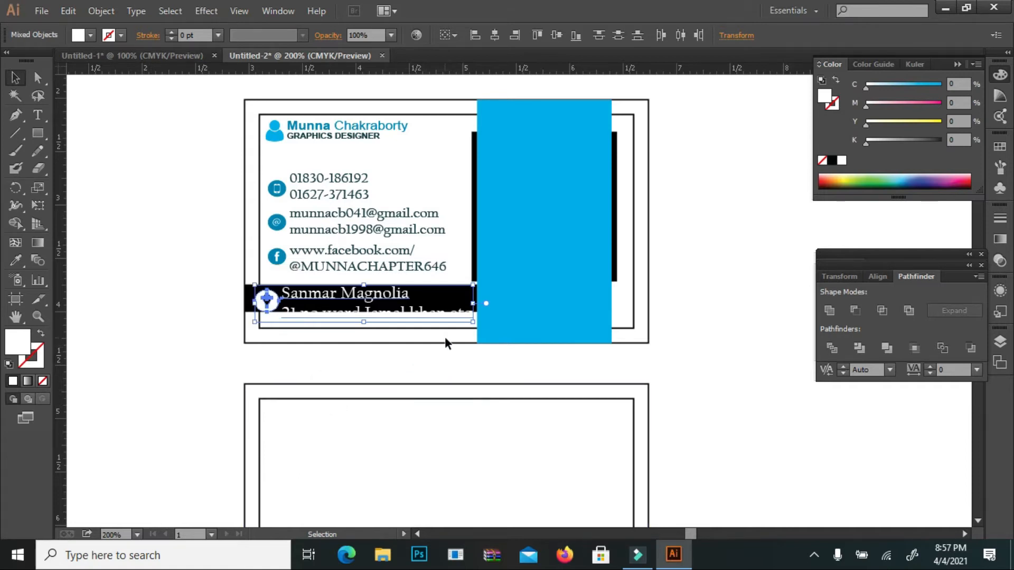
Step: Make the black bar taller and nudge it down so it sits behind both address lines
key("ctrl+plus")
key("ctrl+plus")
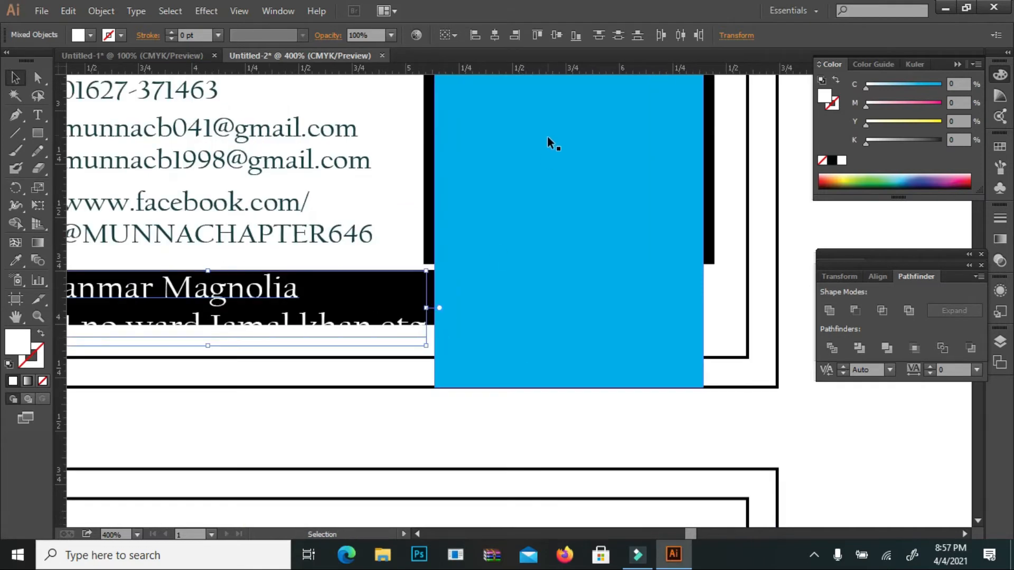
left_click(338, 286)
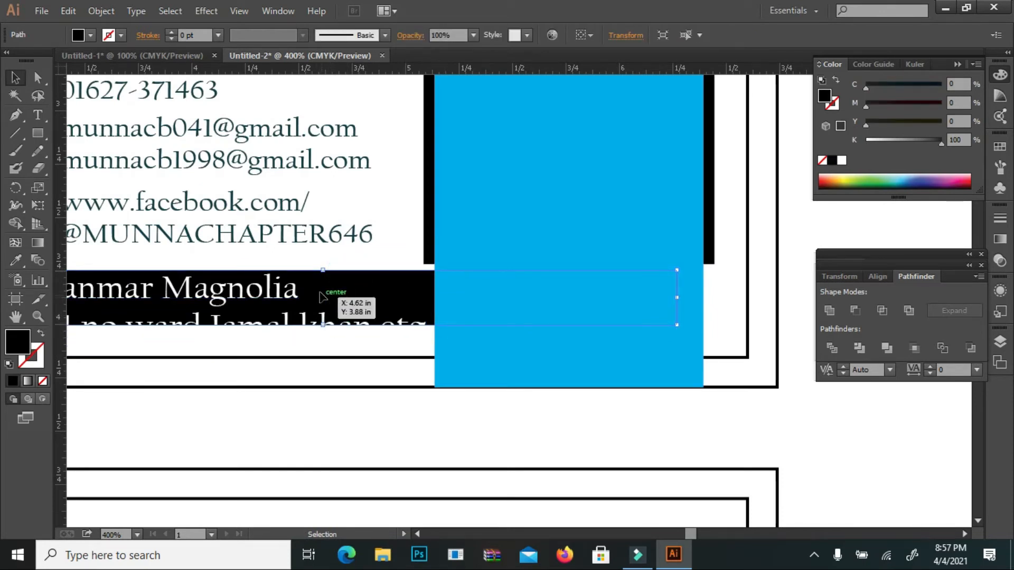
left_click_drag(325, 270, 324, 259)
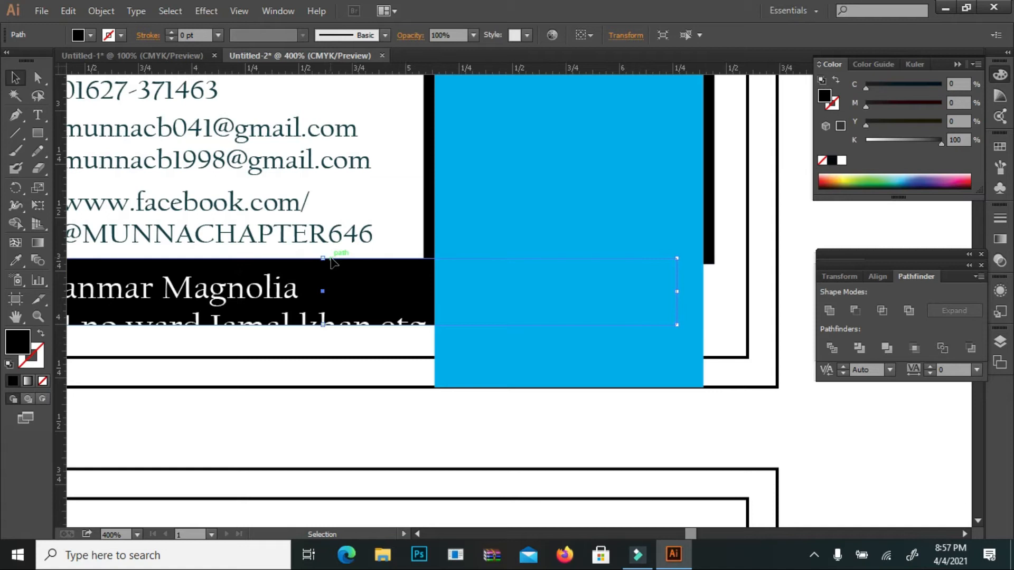
key("Down")
key("Down")
key("Down")
key("Down")
key("Down")
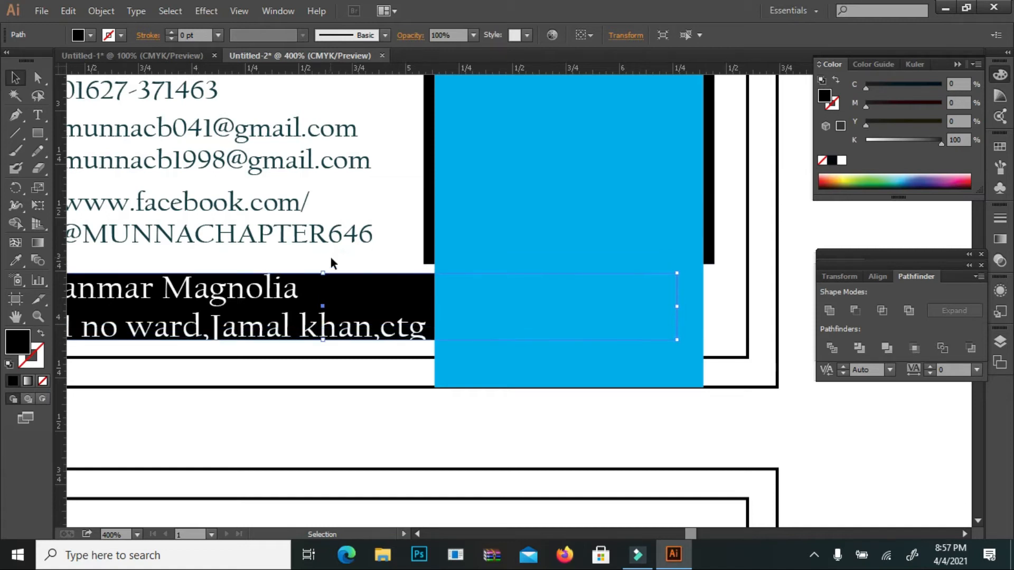
Step: Try right-aligning the address, Facebook, e-mail and phone text, and return it to left alignment
left_click_drag(242, 252, 431, 278)
left_click(17, 79)
left_click(124, 211)
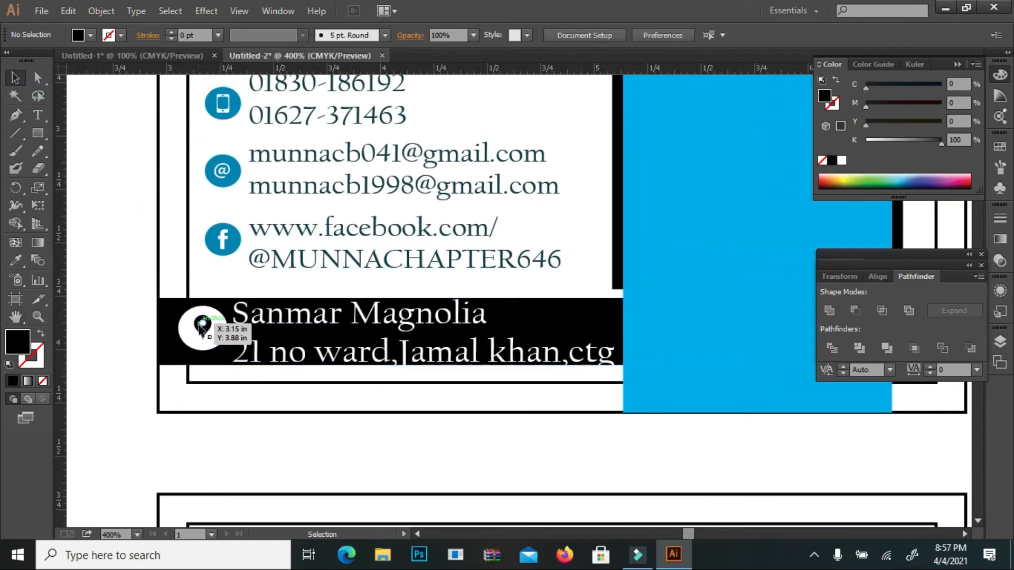
left_click(203, 331)
left_click(320, 317, "shift")
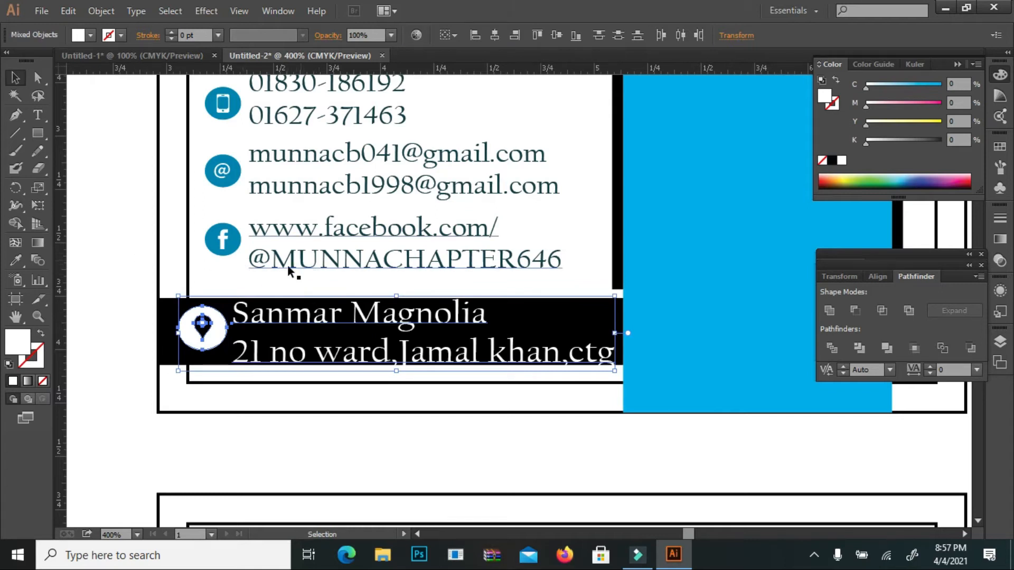
left_click(137, 255)
left_click(296, 315)
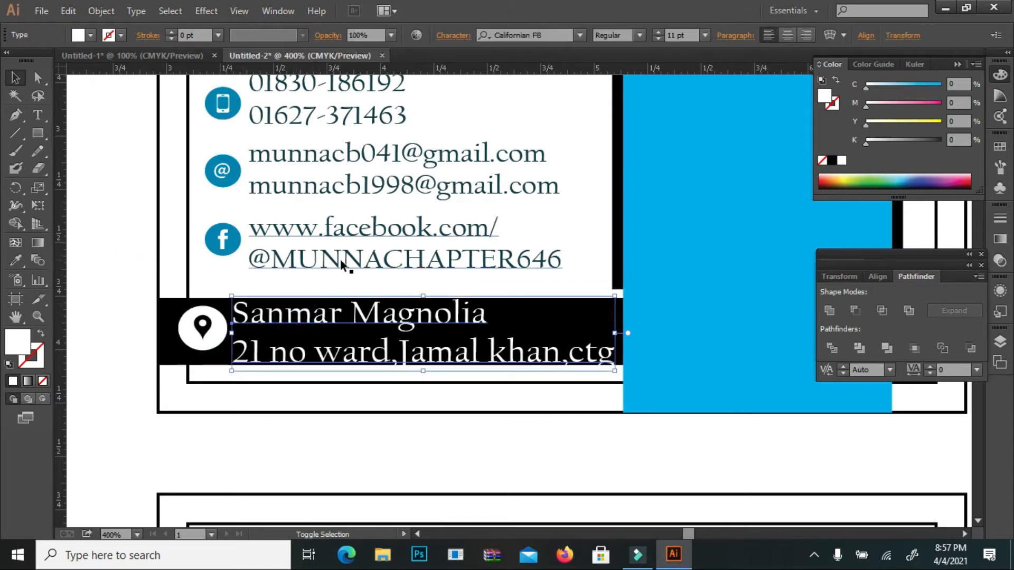
left_click(312, 243, "shift")
left_click(303, 186, "shift")
left_click(331, 129, "shift")
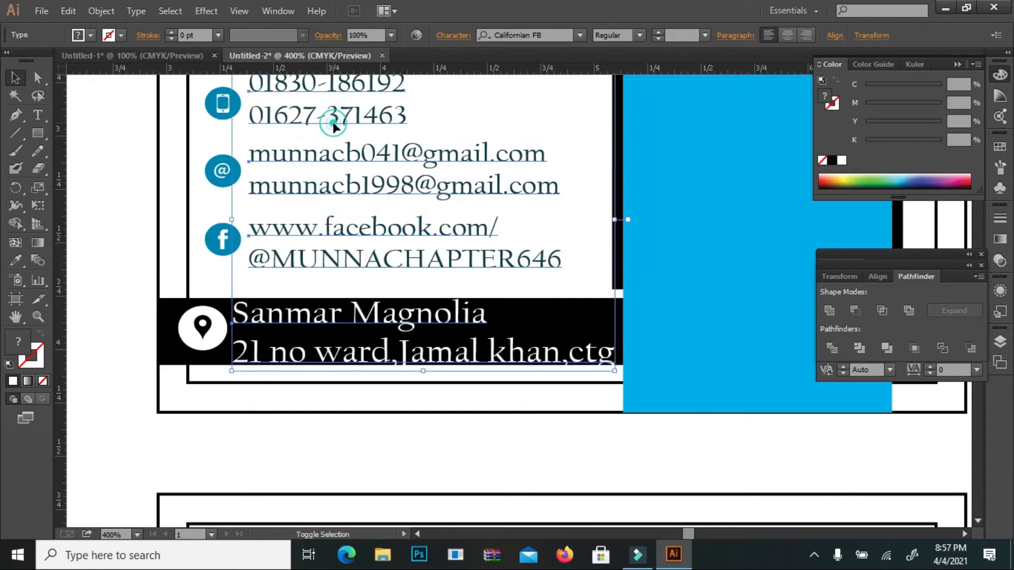
left_click(807, 35)
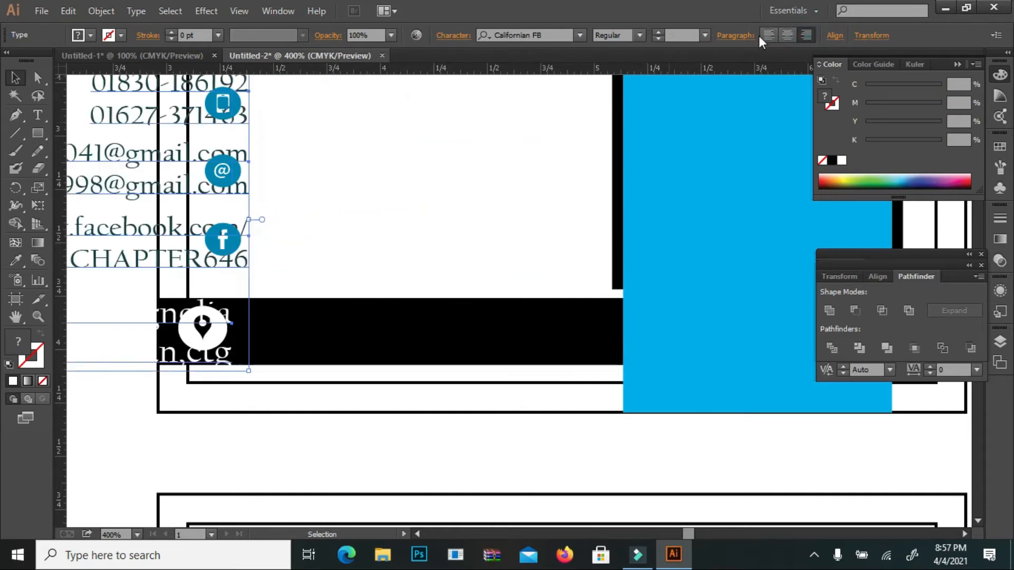
left_click(768, 35)
scroll(497, 111, "up", 2)
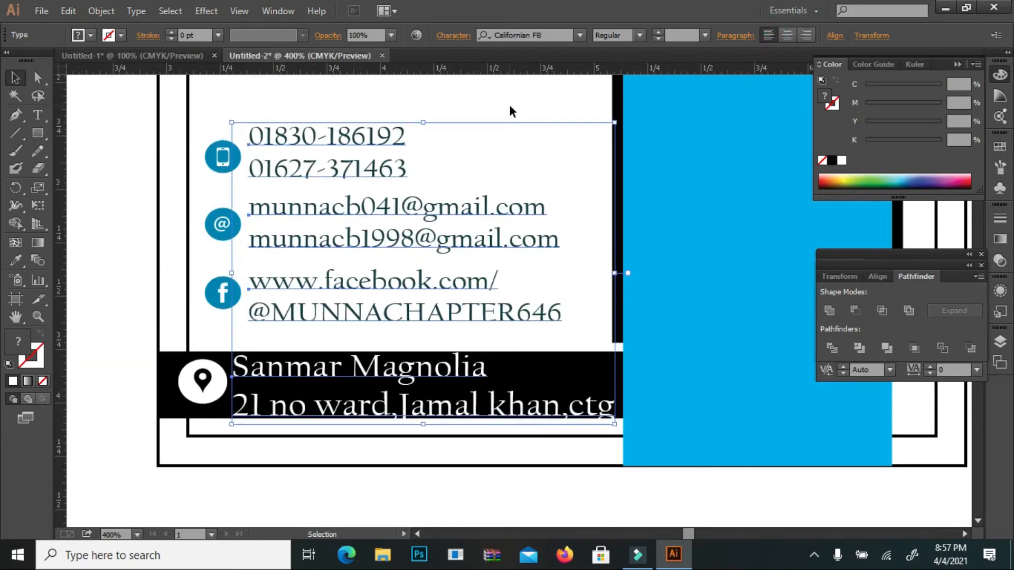
key("Right")
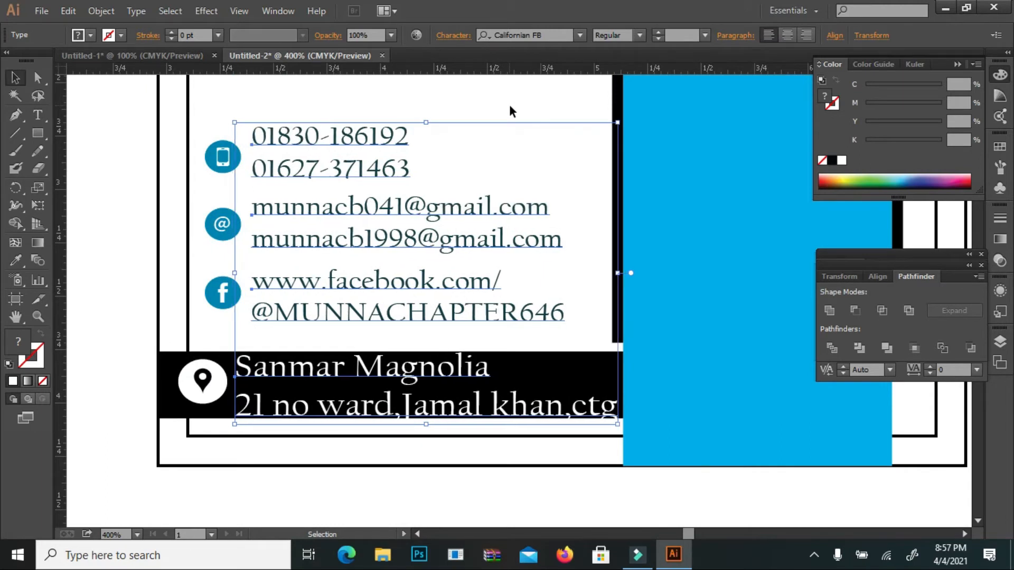
key("Left")
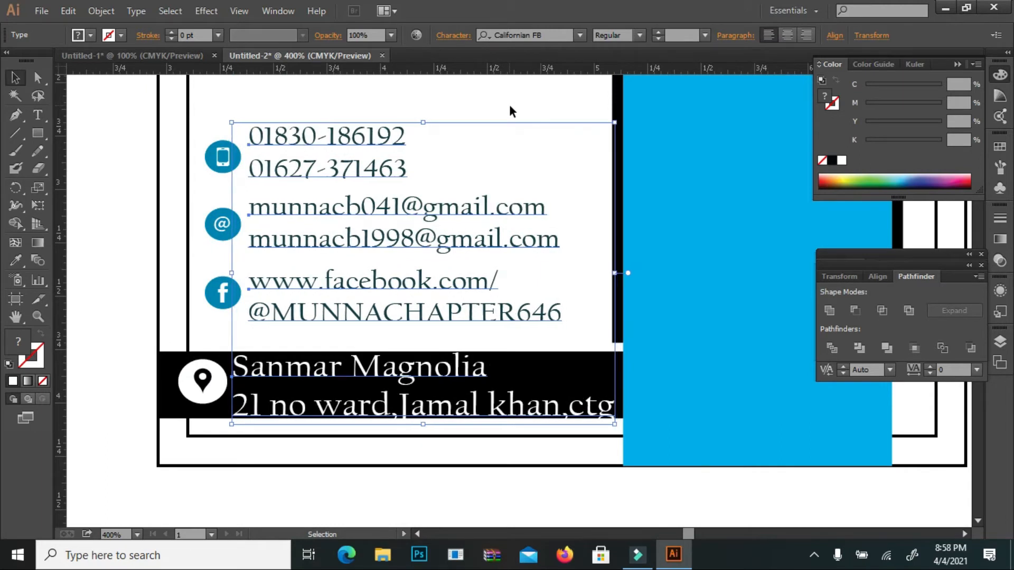
left_click(95, 266)
Step: Extend the black bar upward to just below the Facebook line
left_click(164, 370)
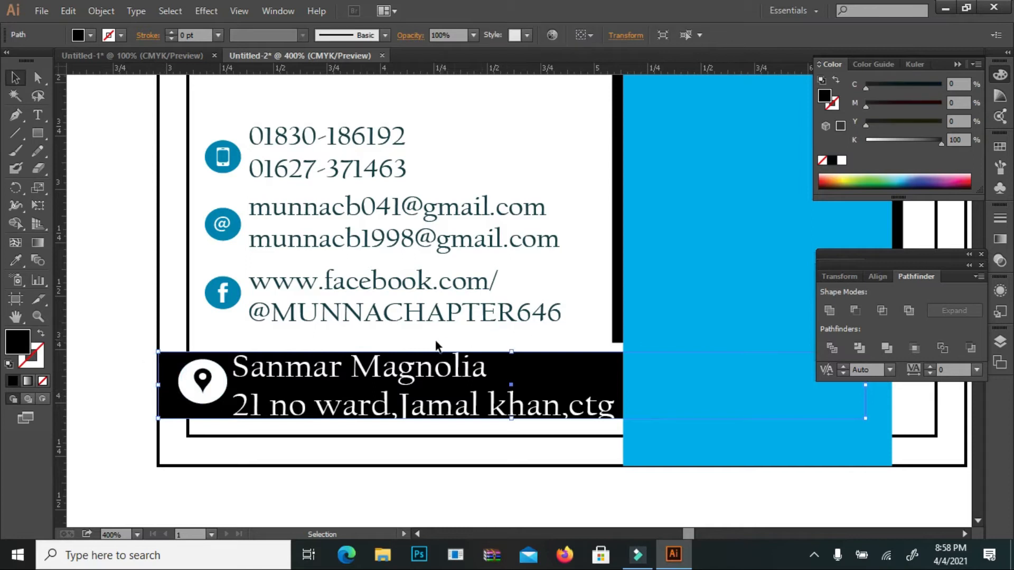
mouse_move(512, 353)
left_mouse_down()
mouse_move(531, 333)
mouse_move(522, 340)
left_mouse_up()
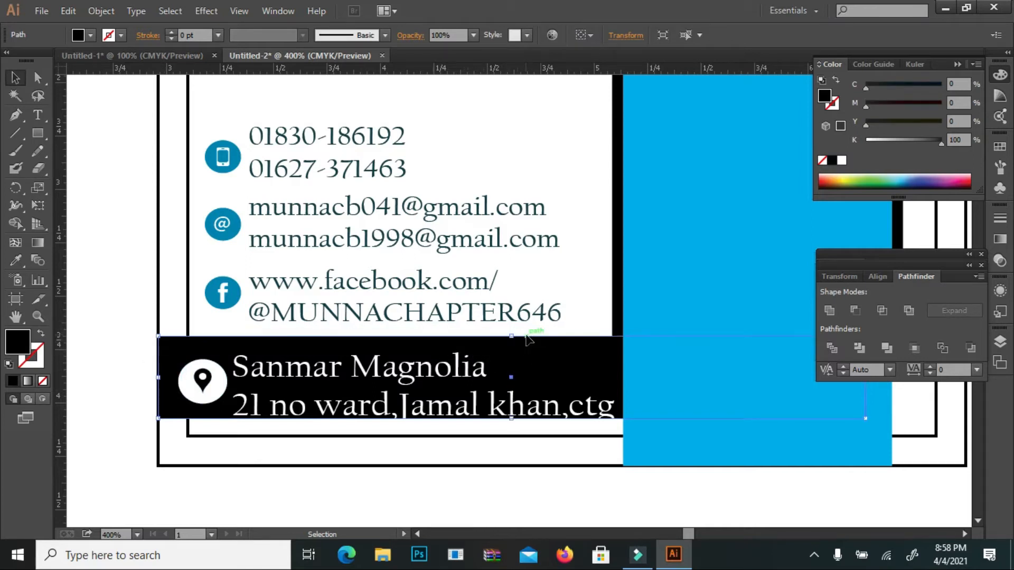
left_click(122, 342)
Step: Nudge the address text up so it is vertically centred on the black bar
left_click(361, 379)
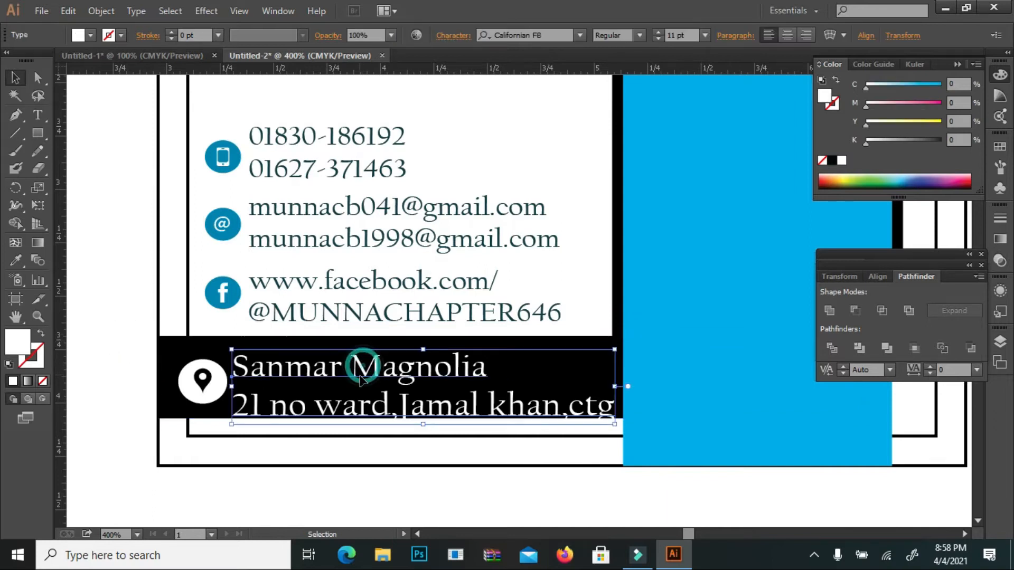
key("Up")
key("Up")
key("Up")
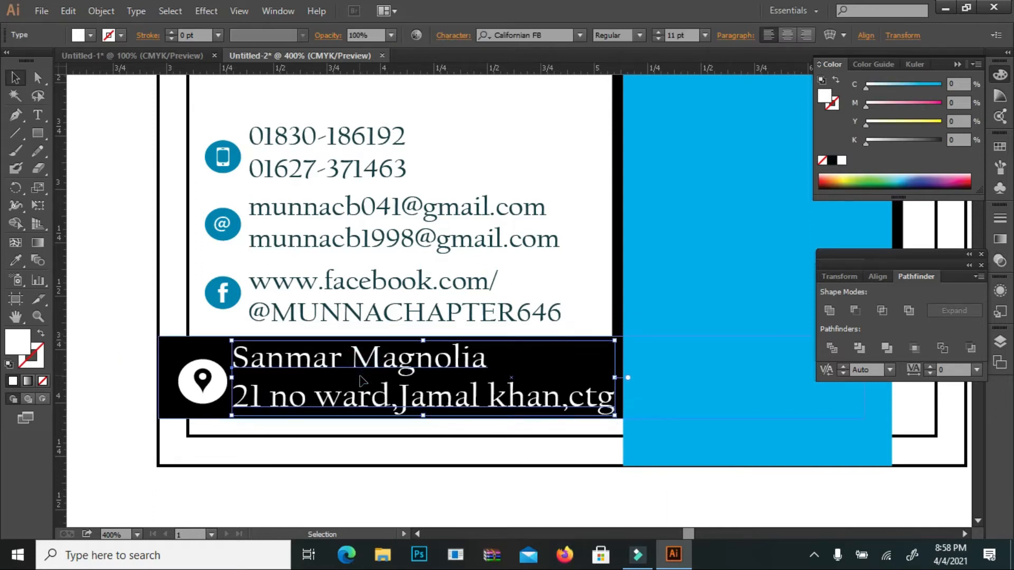
left_click(196, 404)
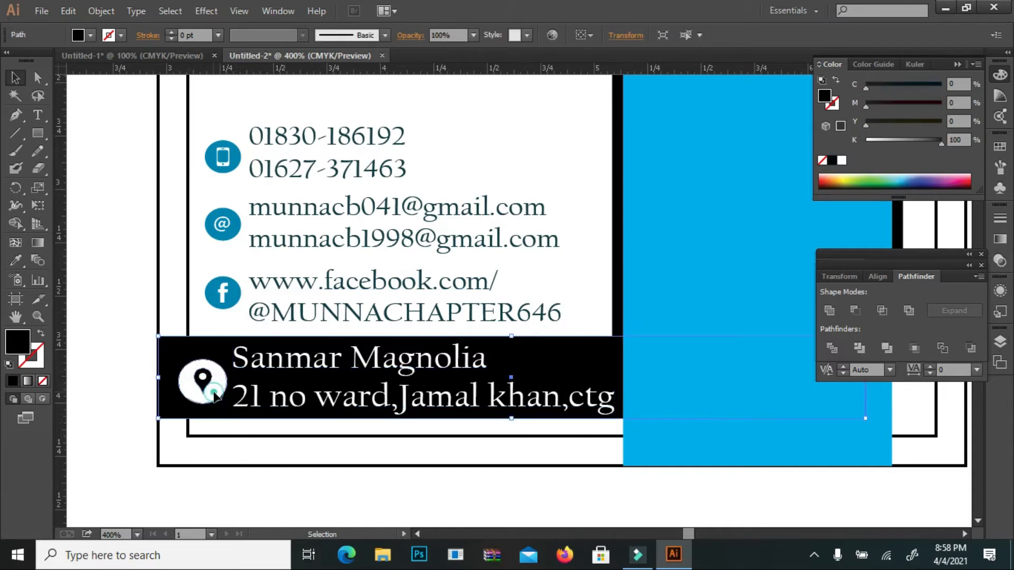
left_click(211, 390)
left_click(225, 285, "shift")
left_click(225, 224, "shift")
left_click(223, 160, "shift")
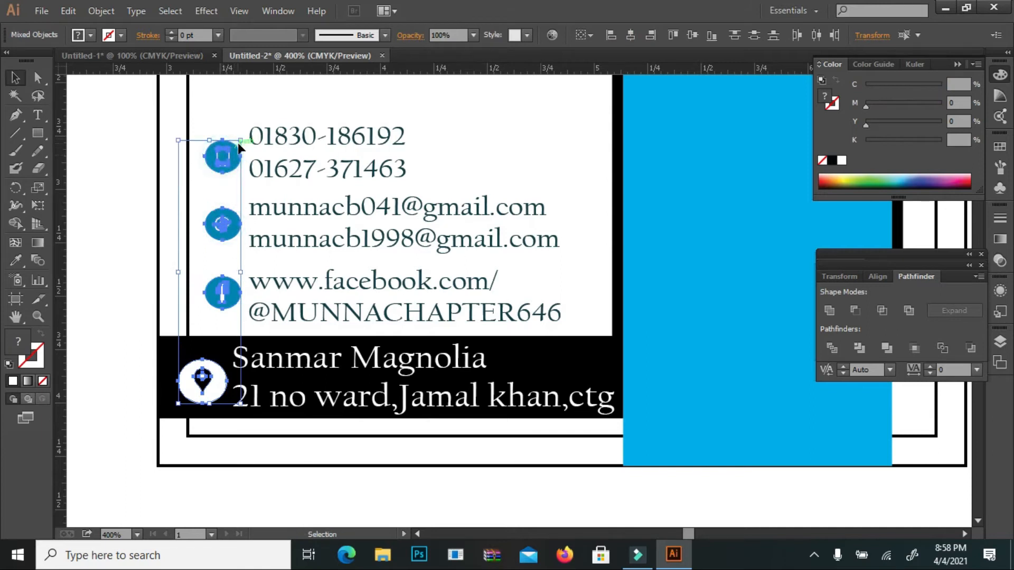
left_click(95, 219)
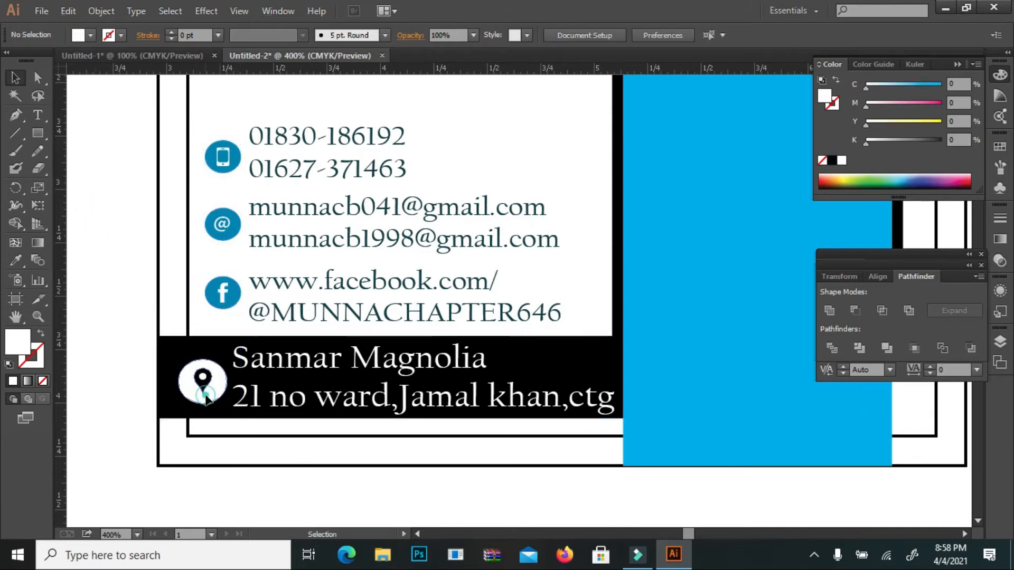
Step: Scale the location icon down about its centre to roughly the size of the other contact icons
left_click(202, 382, "shift")
left_click_drag(225, 361, 220, 365)
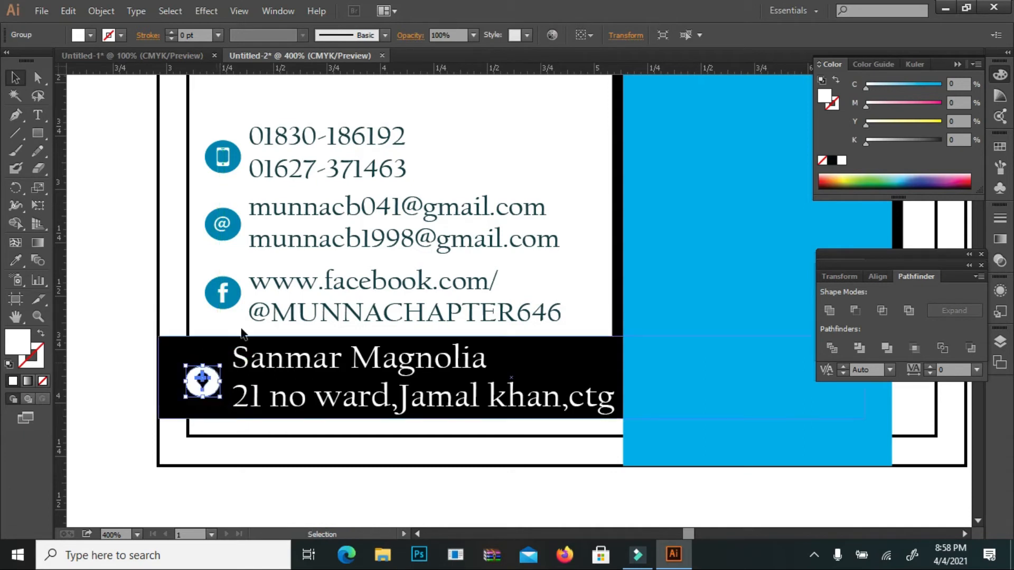
Step: Select the Facebook icon and display its Transform values
left_click(219, 287)
left_click(118, 252)
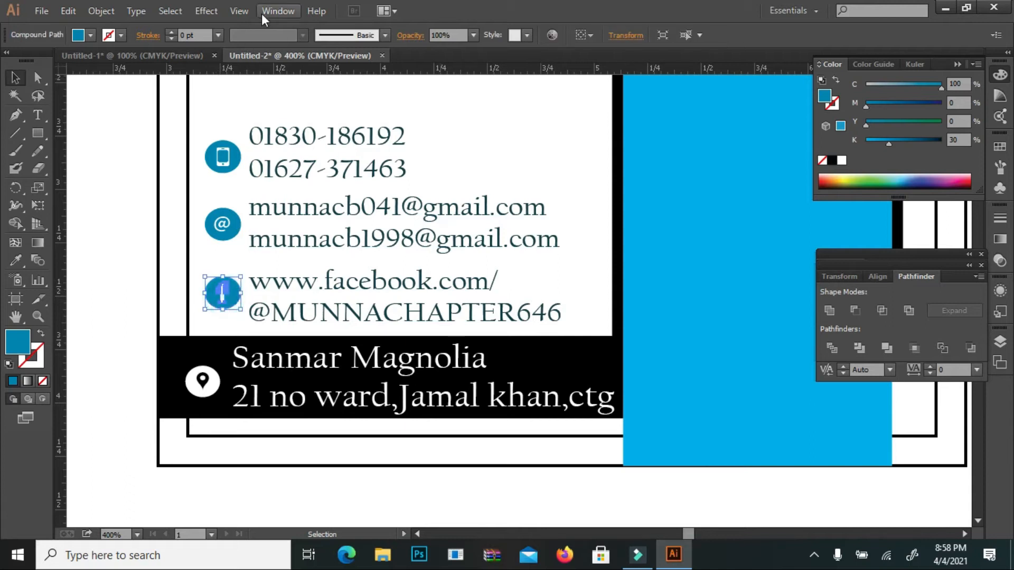
left_click(274, 11)
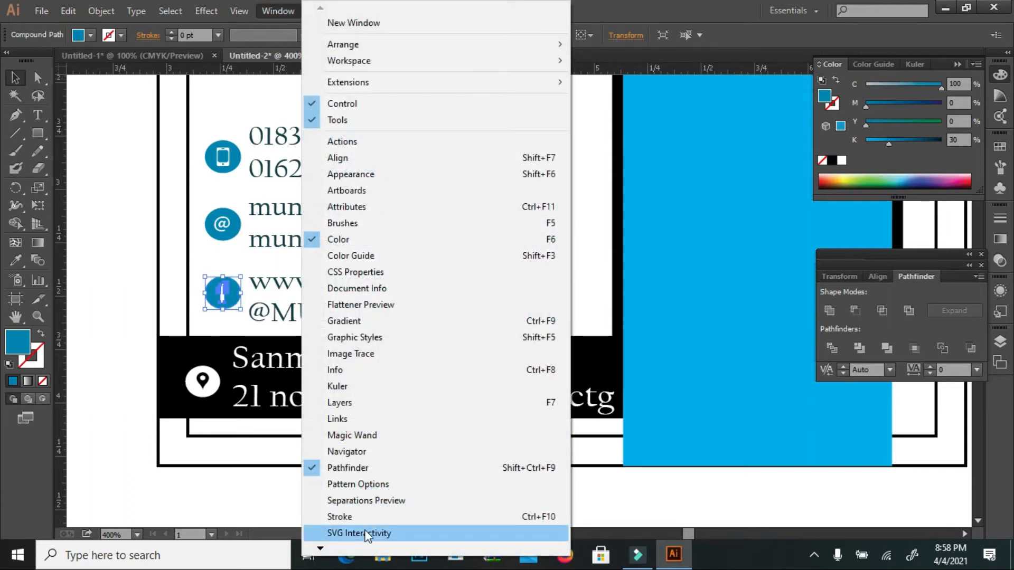
left_click(348, 535)
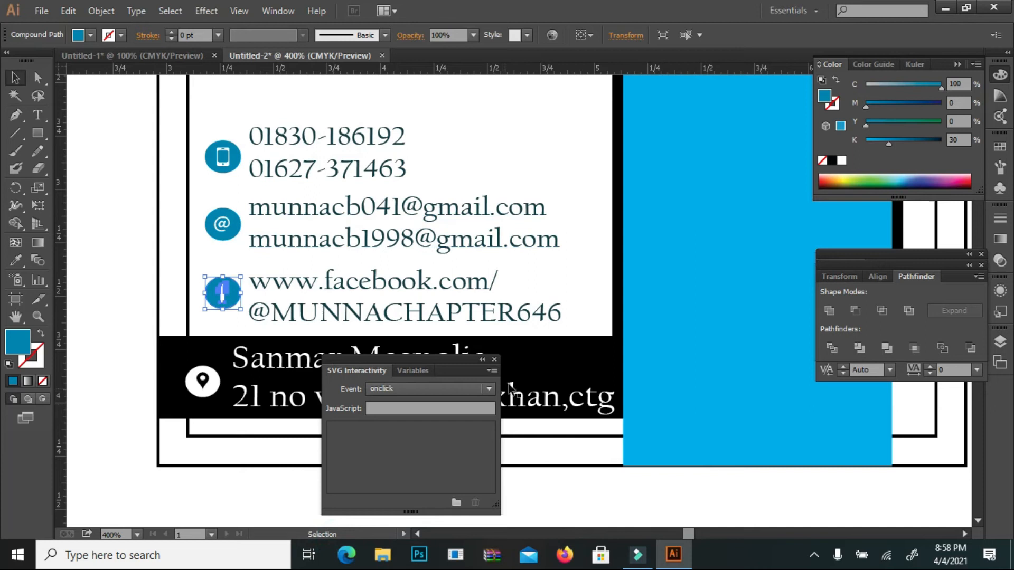
left_click(494, 360)
left_click(277, 11)
left_click(322, 547)
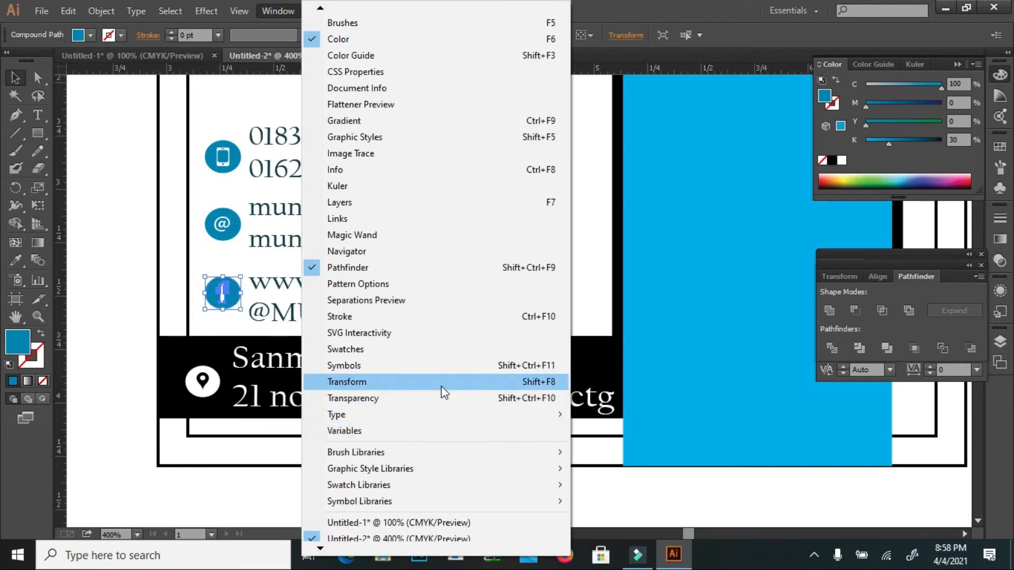
left_click(441, 385)
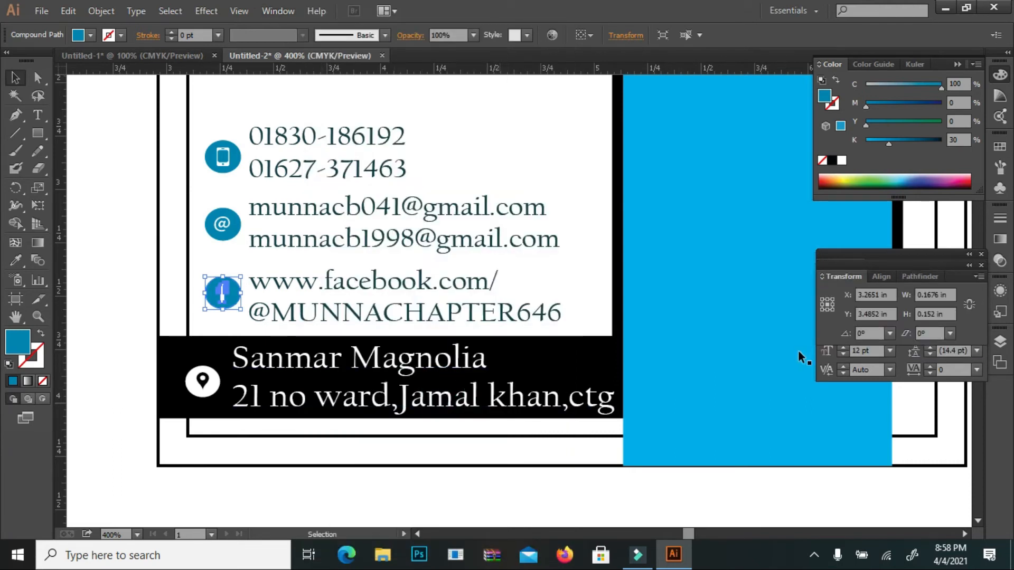
Step: Copy the Facebook icon's 0.1676 in width and apply it to the white location icon on the black bar
left_click(938, 294)
right_click(940, 293)
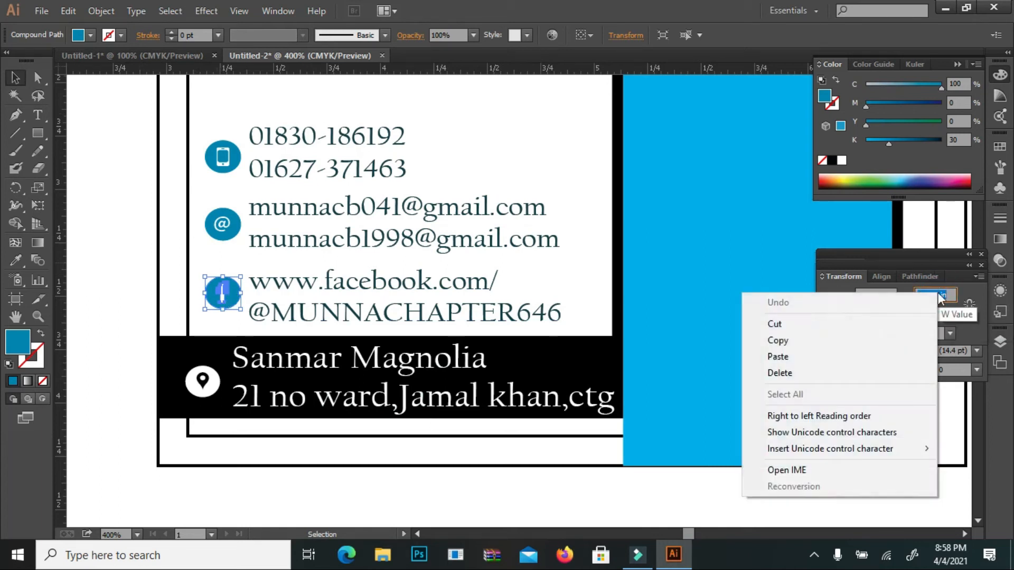
left_click(858, 342)
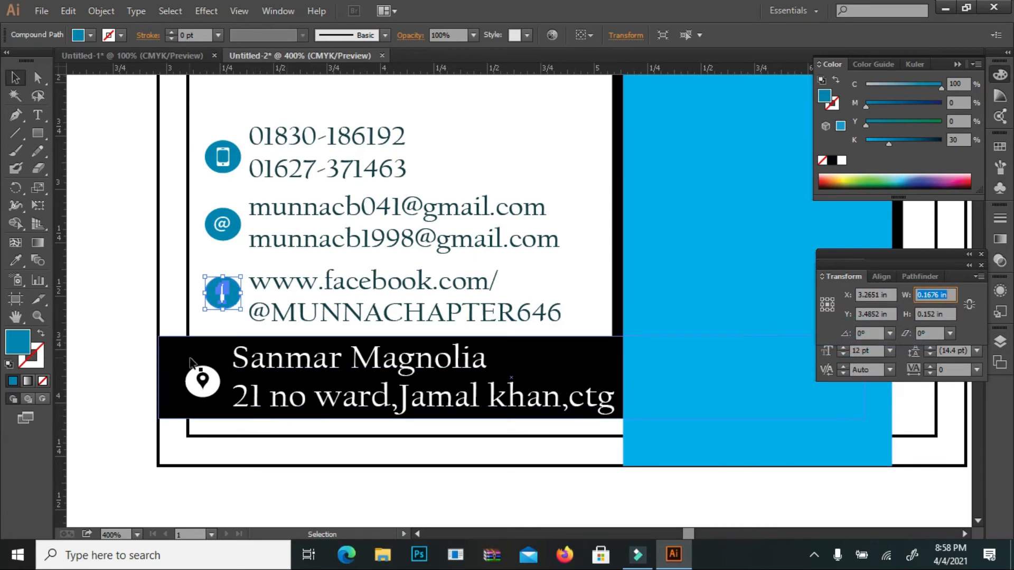
left_click(202, 379)
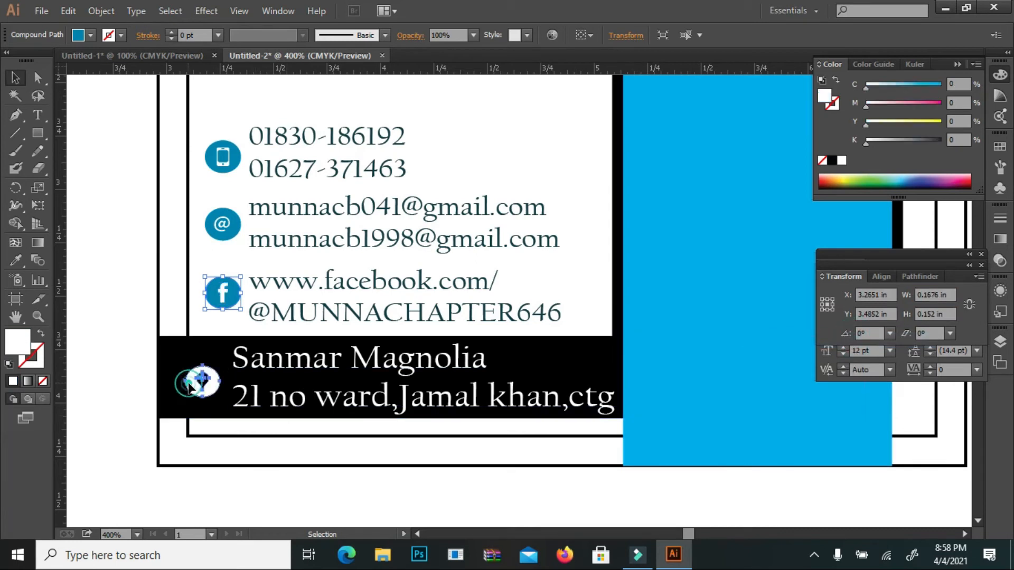
right_click(936, 295)
left_click(840, 354)
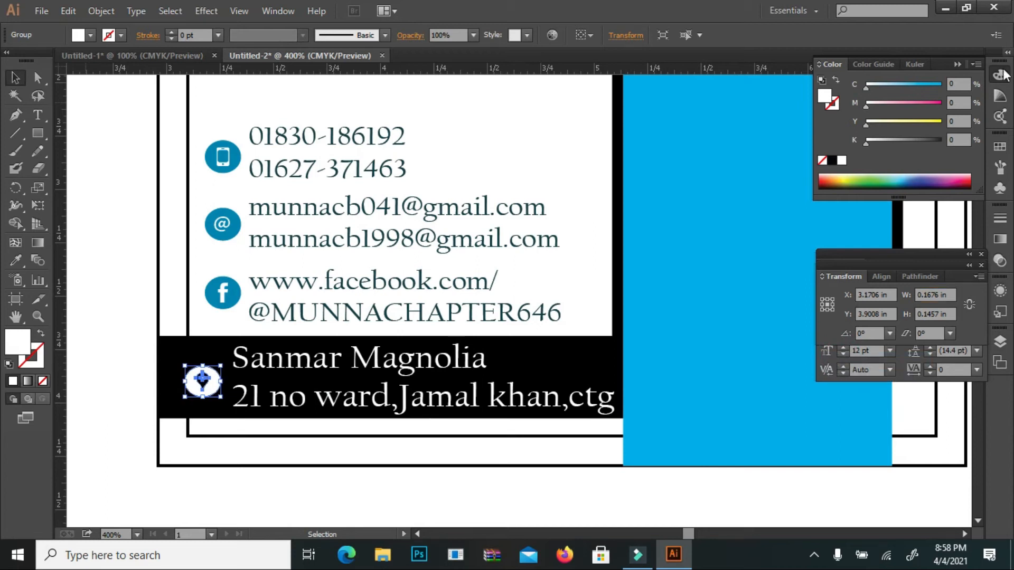
Step: Copy the Facebook icon's 0.152 in height and apply it to the location icon
left_click(217, 281)
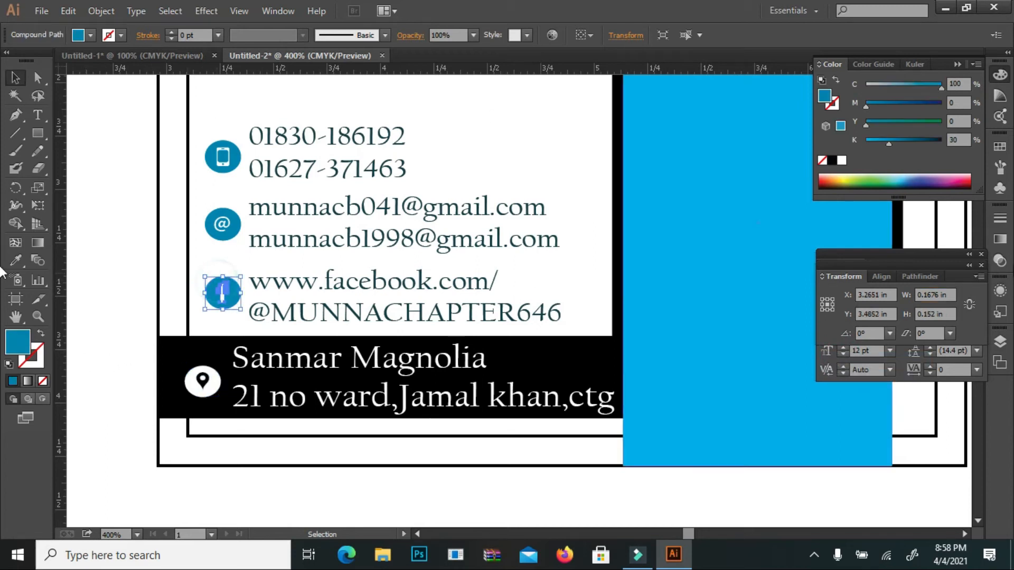
right_click(928, 310)
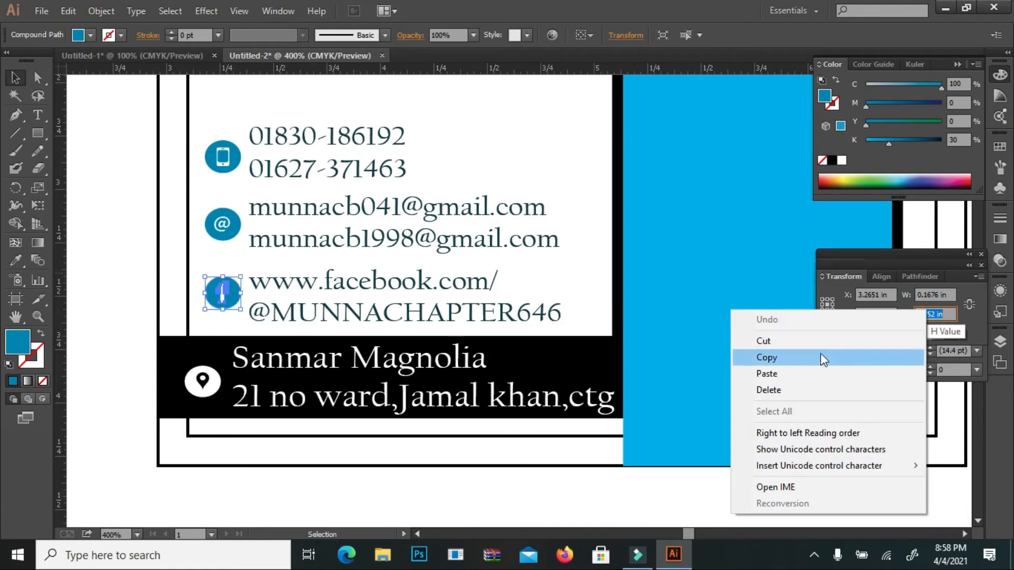
left_click(820, 356)
left_click(200, 380)
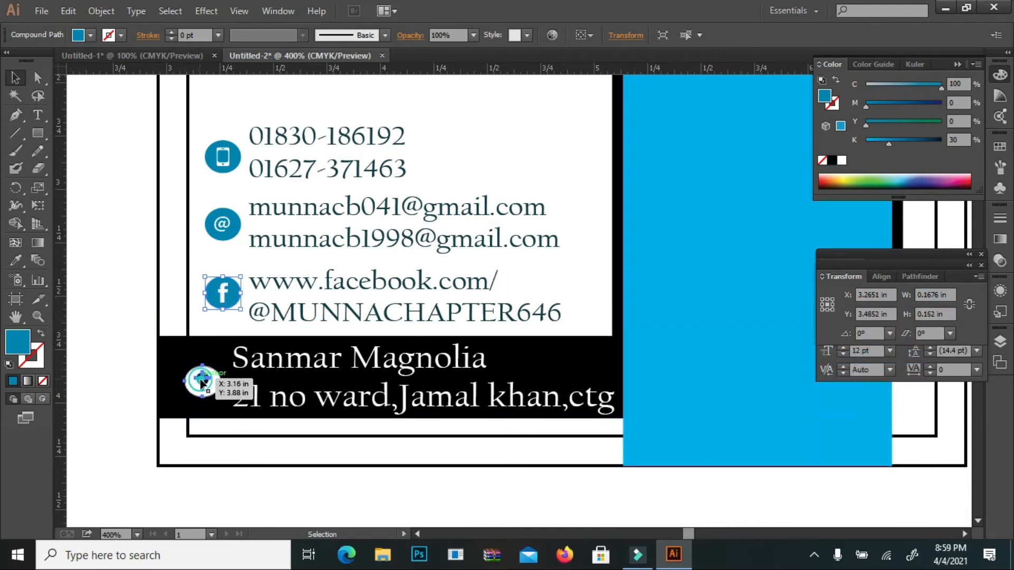
double_click(928, 312)
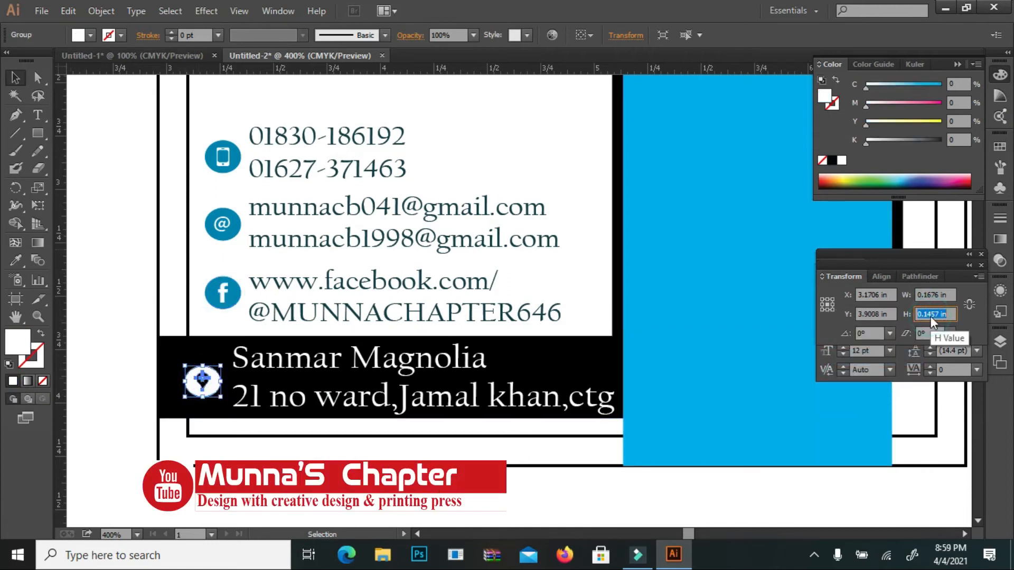
right_click(931, 316)
left_click(790, 379)
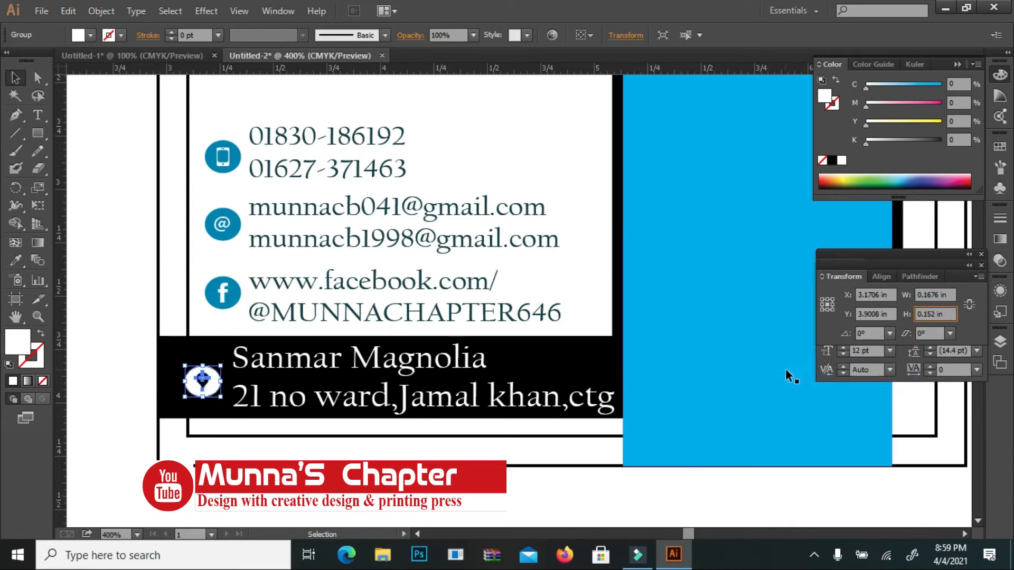
left_click(108, 137)
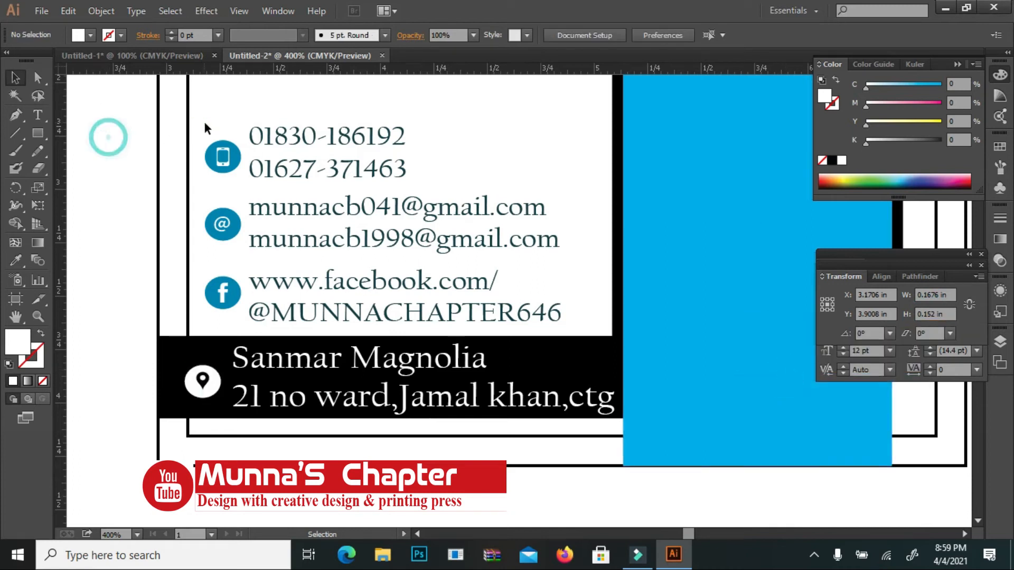
Step: Align the phone, e-mail, Facebook and location icons along their left edges
left_click(223, 150)
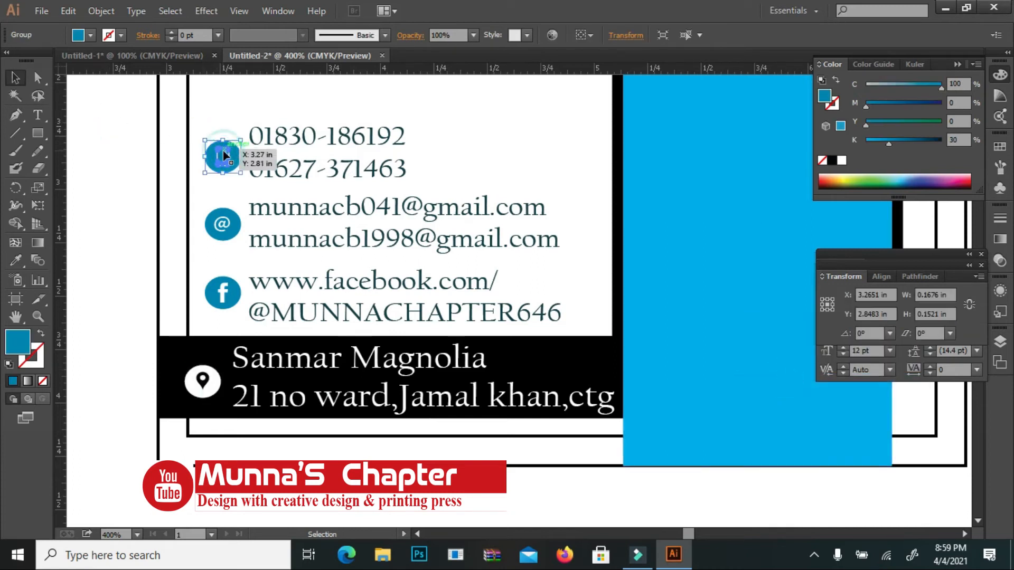
left_click(224, 228, "shift")
left_click(223, 292, "shift")
left_click(202, 376, "shift")
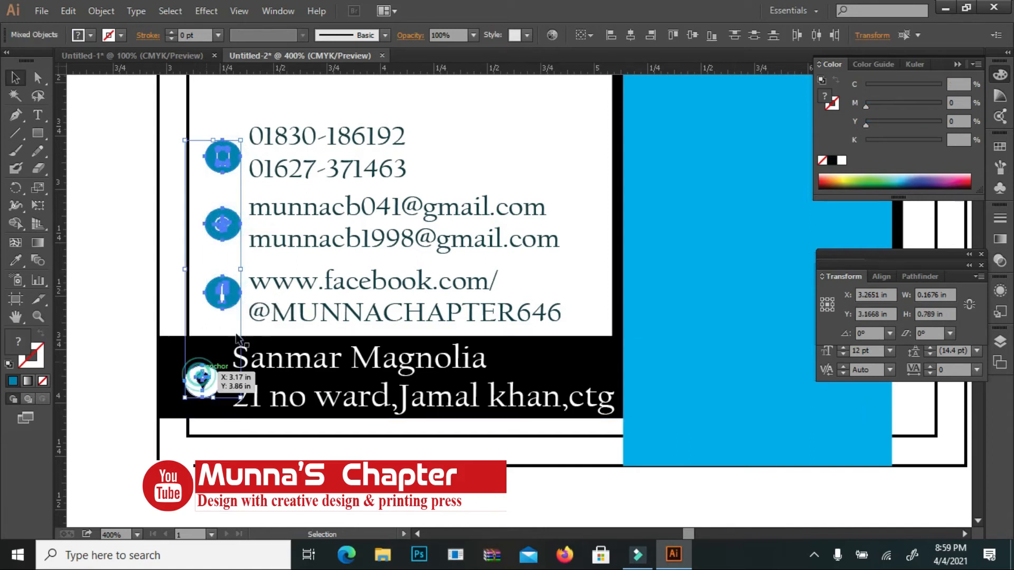
left_click(611, 36)
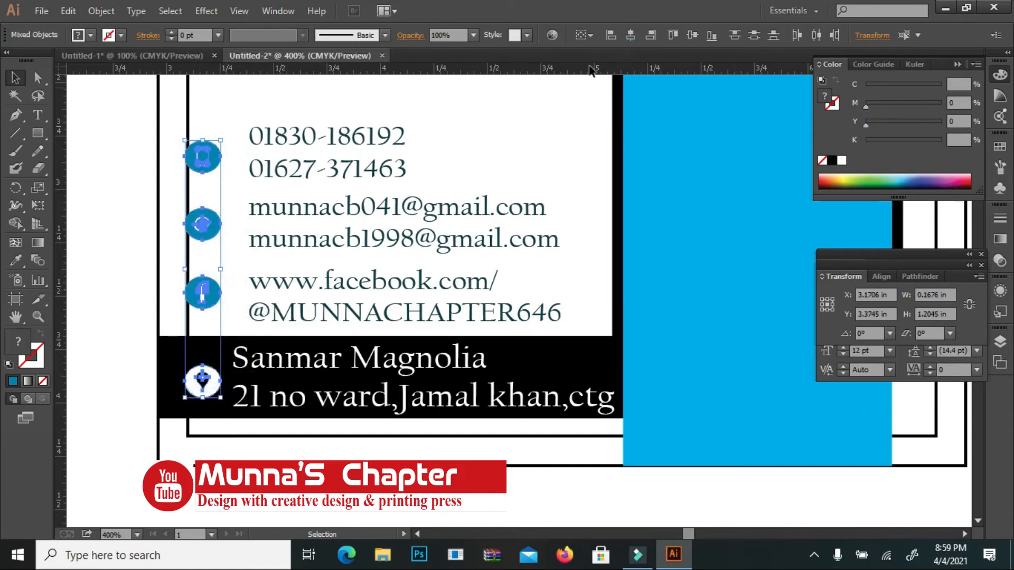
Step: Nudge the four aligned icons slightly right and up so they sit between the card's inner border and the text
key("Right")
key("Right")
key("Right")
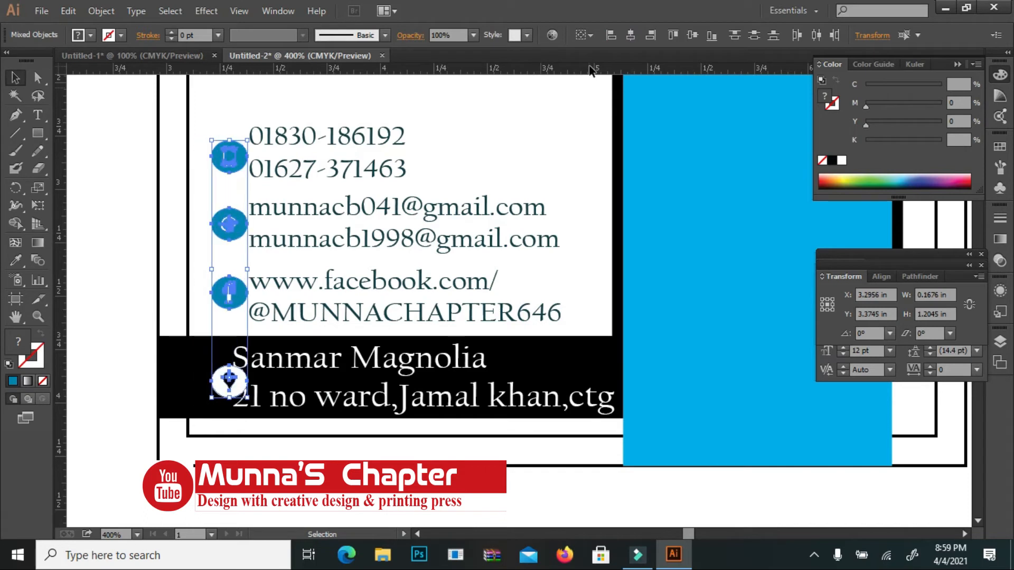
key("Left")
key("Left")
key("Left")
key("Up")
key("Up")
key("Up")
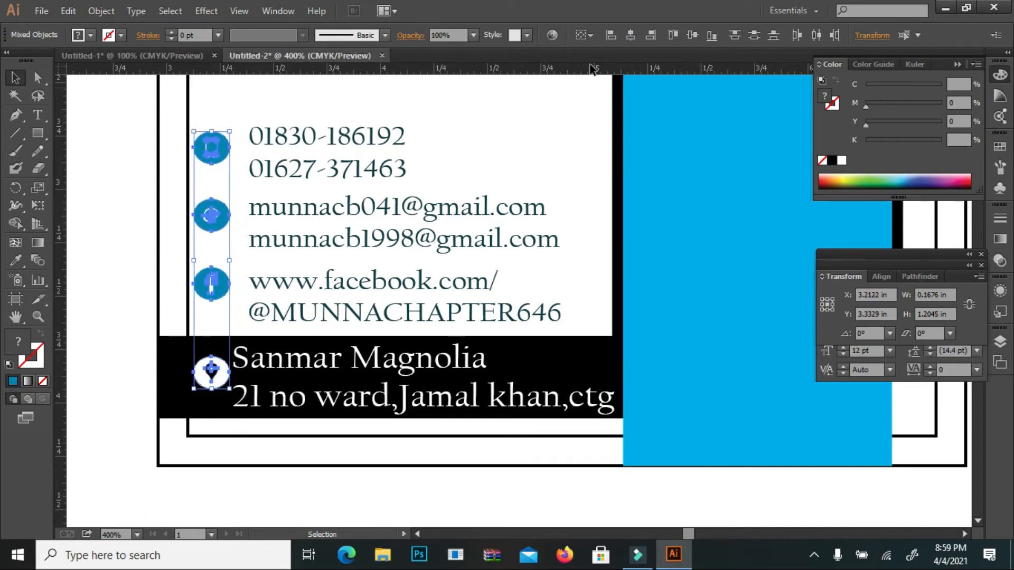
left_click(86, 290)
Step: Scale the address text down about its centre to 9.47 pt and nudge it left towards the location icon
left_click(364, 375)
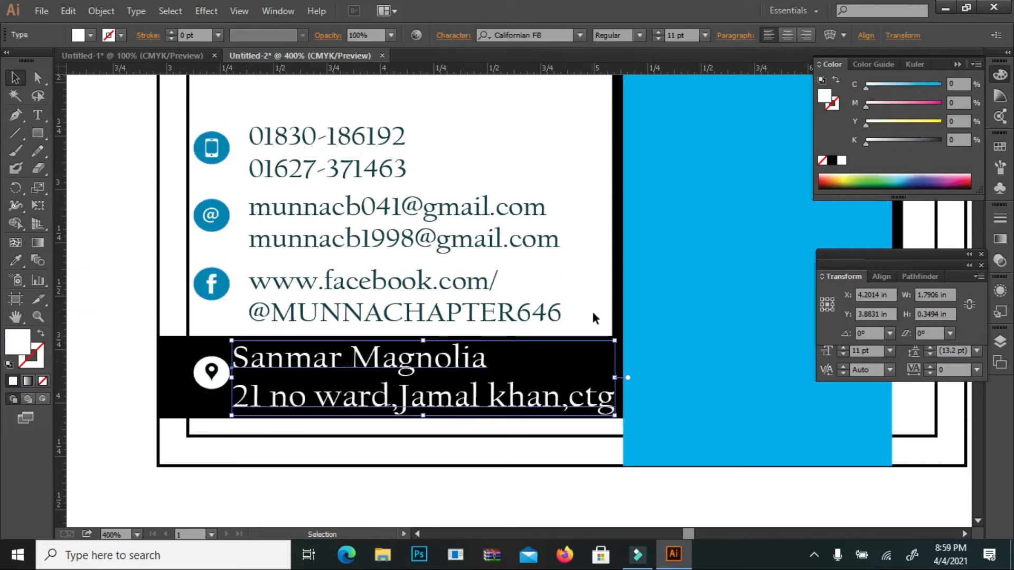
left_click_drag(615, 342, 606, 351)
key("Left")
key("Left")
key("Left")
key("Left")
key("Left")
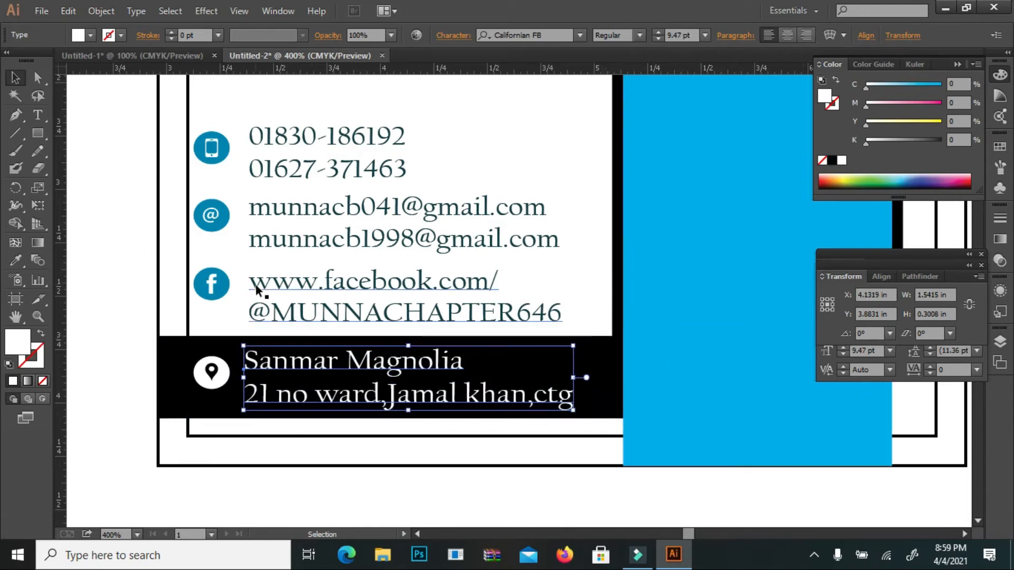
Step: Try right paragraph alignment on the address, Facebook, e-mail and phone text, and return it to left alignment
left_click(297, 277, "shift")
left_click(320, 246, "shift")
left_click(346, 176, "shift")
left_click(770, 35)
left_click(805, 35)
left_click(767, 36)
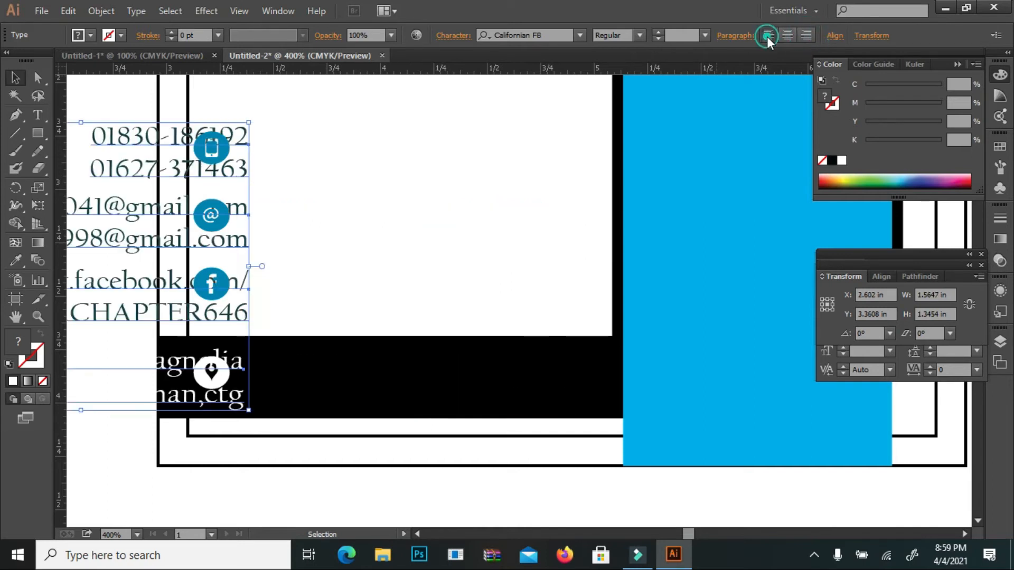
left_click(36, 336)
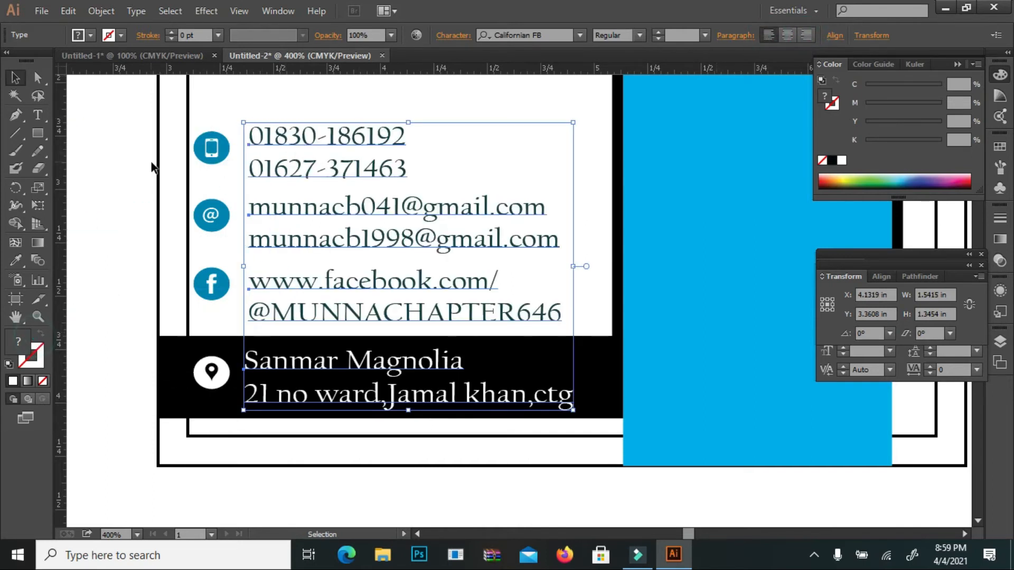
Step: Select all four contact icons and nudge them right, closer to their text lines
left_click(210, 139)
left_click(211, 216, "shift")
left_click(208, 280, "shift")
left_click(211, 372, "shift")
key("Right")
key("Right")
key("Right")
key("Right")
key("Left")
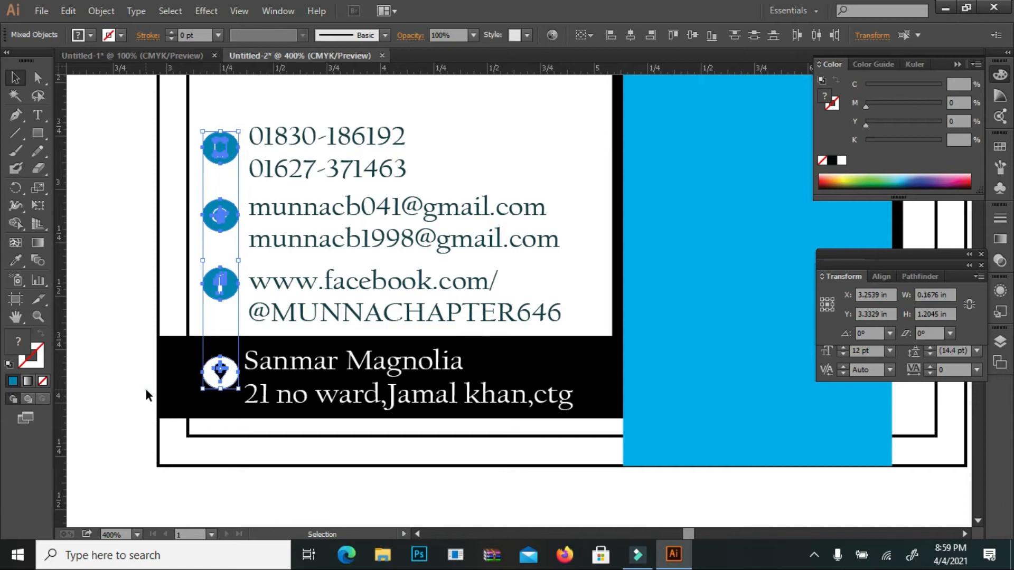
left_click(144, 389)
Step: Nudge the column of four contact icons slightly further right and group the icons
left_click(213, 154)
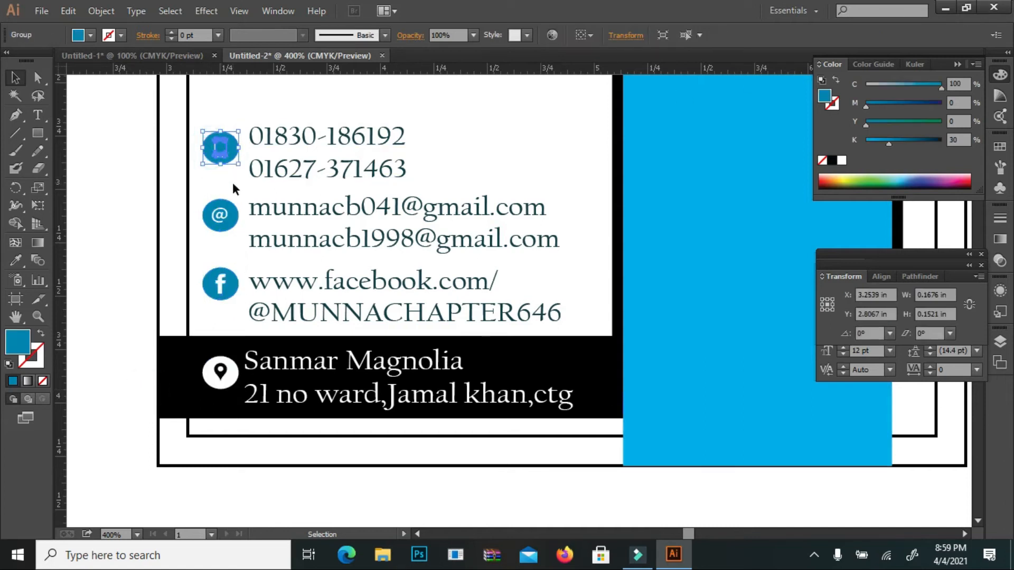
left_click(221, 212, "shift")
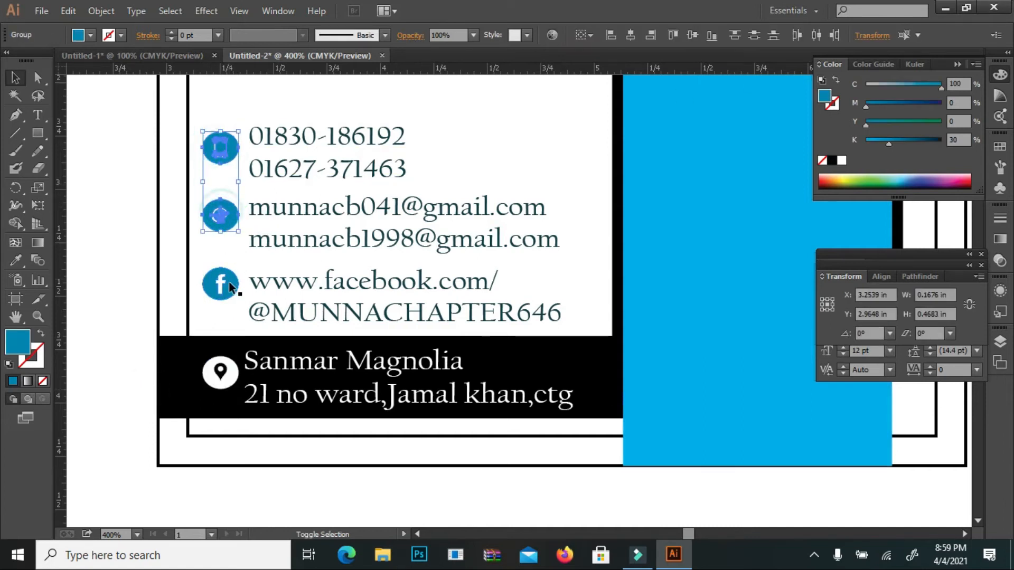
left_click(221, 372, "shift")
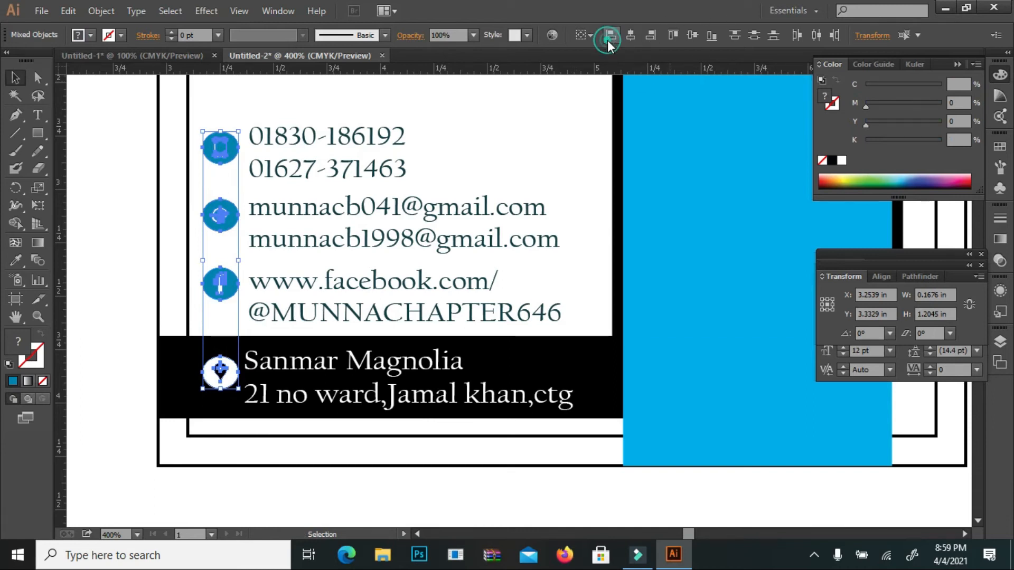
key("Right")
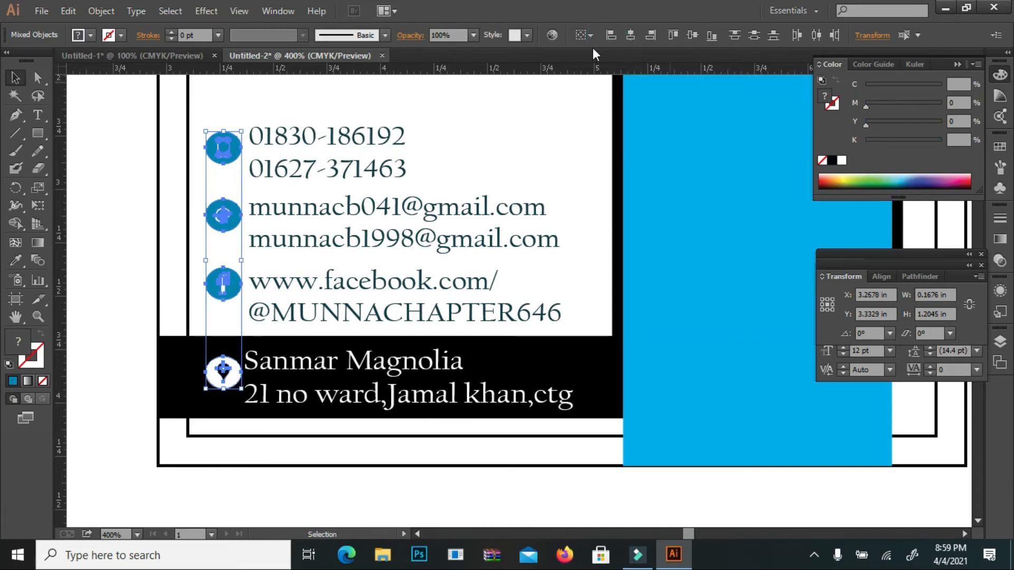
right_click(321, 252)
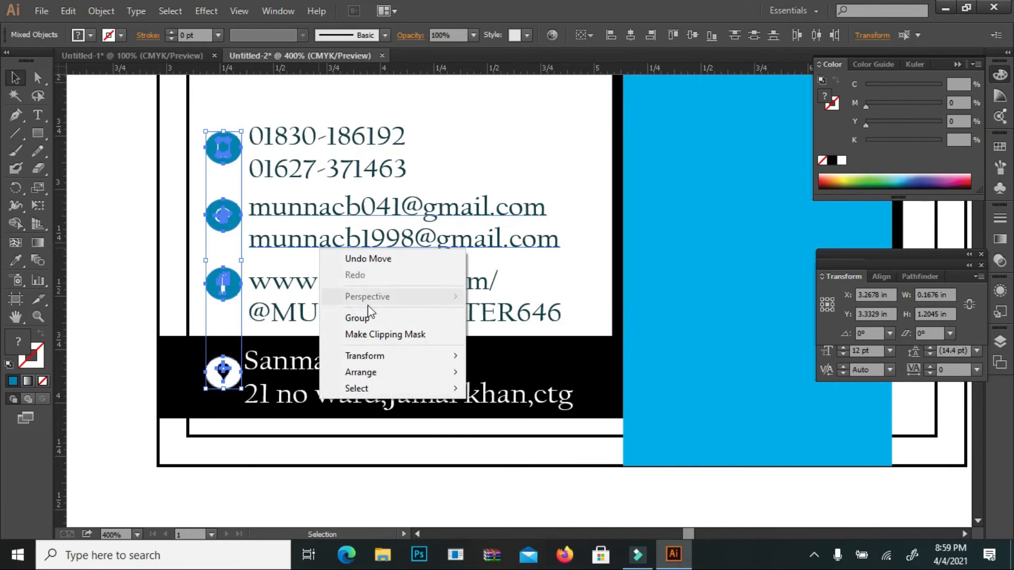
left_click(361, 321)
Step: Group the phone, e-mail, Facebook and address text blocks
left_click(396, 157)
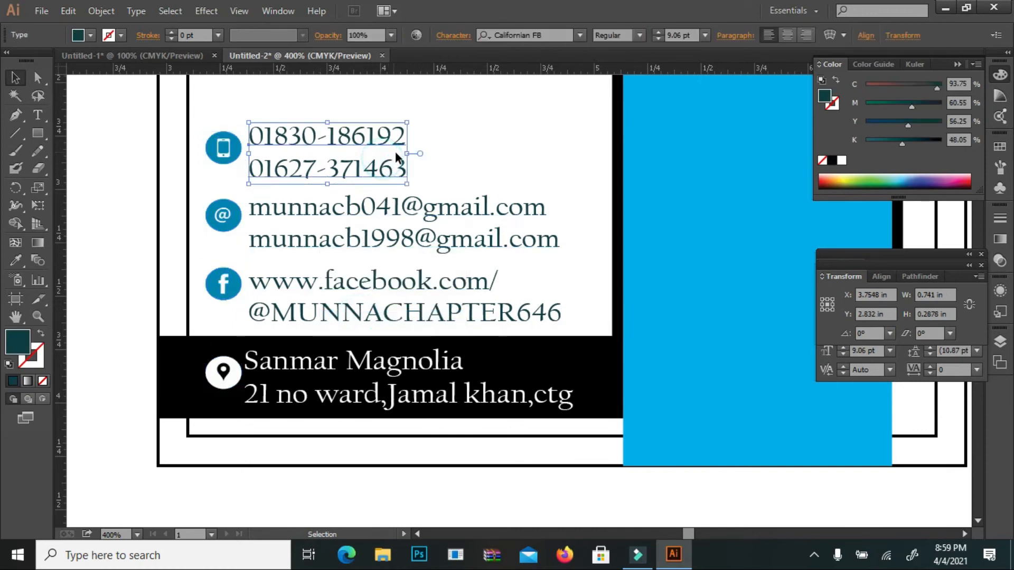
left_click(352, 202, "shift")
left_click(320, 291, "shift")
left_click(317, 363, "shift")
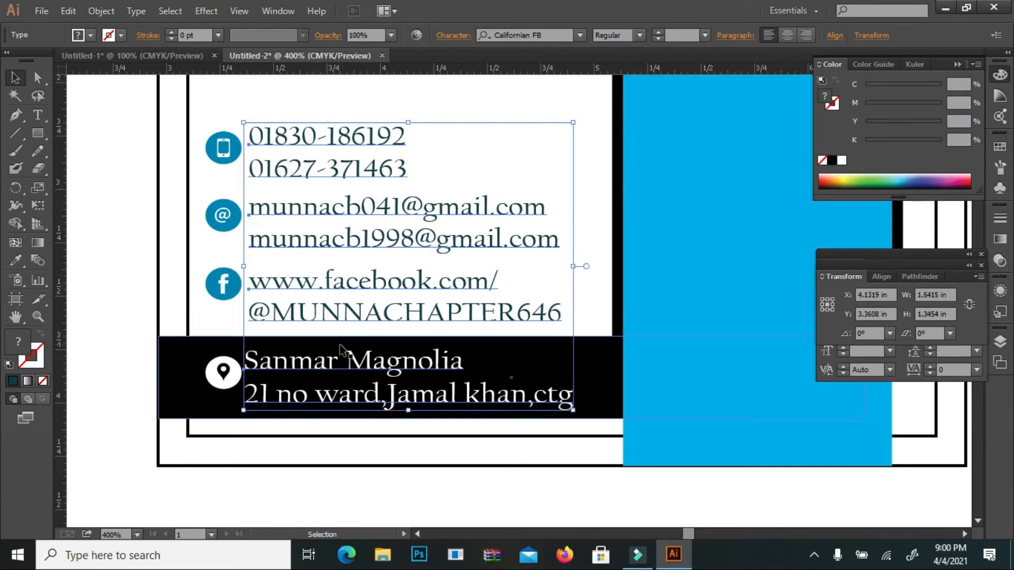
scroll(350, 345, "up", 1)
right_click(350, 345)
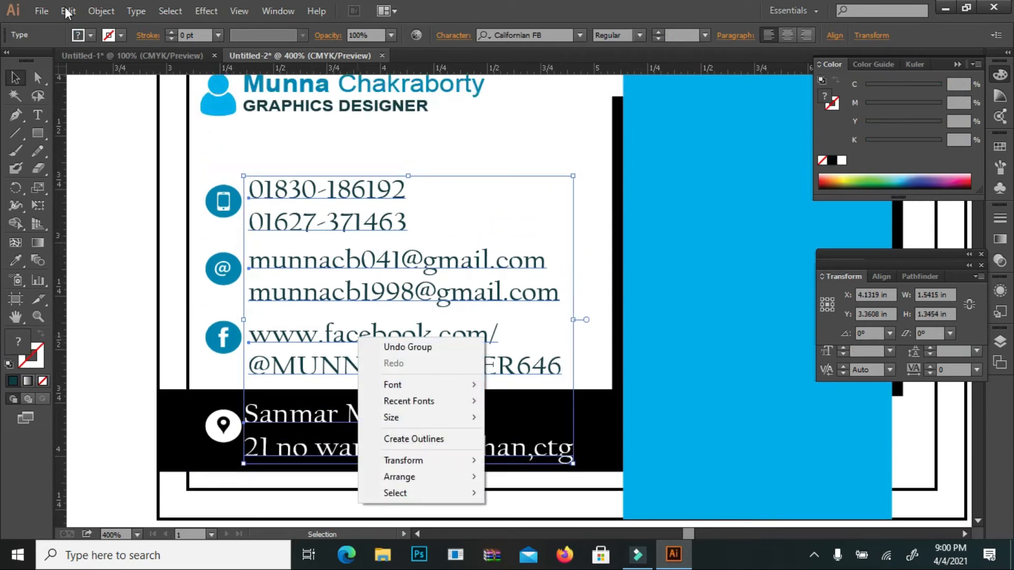
left_click(100, 11)
left_click(191, 65)
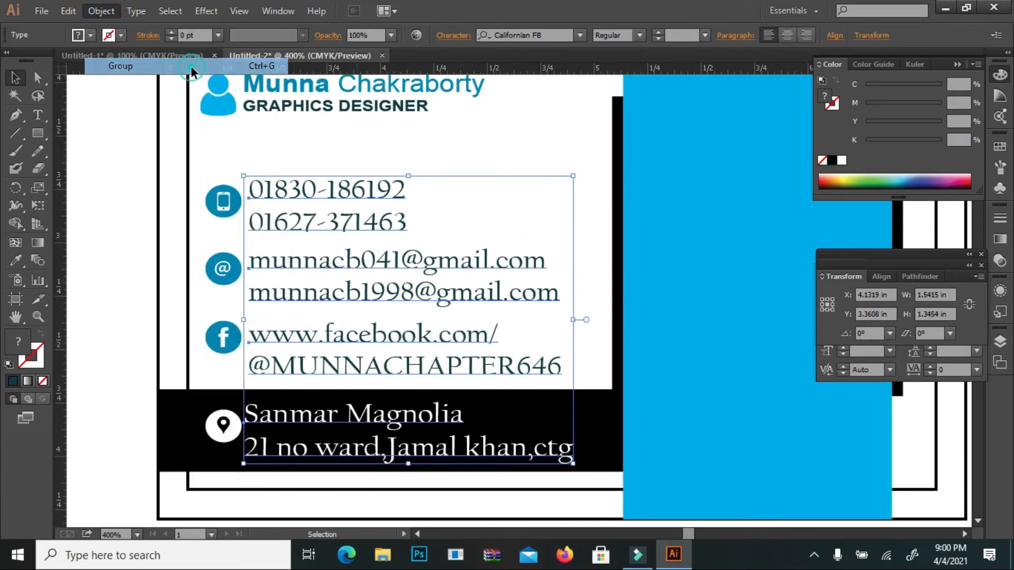
left_click(112, 152)
Step: Group the contact text group together with the icon group
left_click(264, 188)
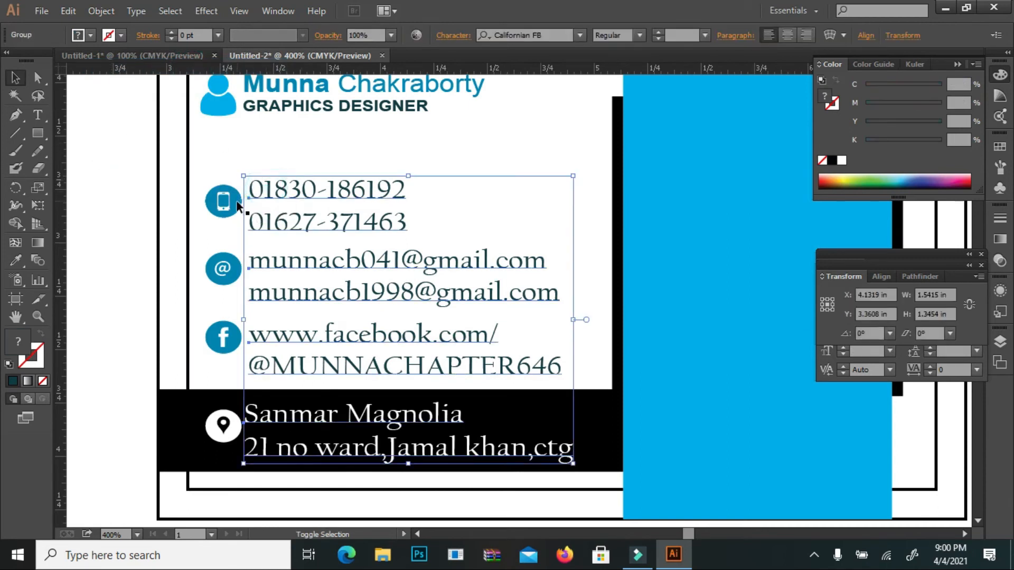
left_click(232, 203, "shift")
right_click(232, 205)
left_click(280, 269)
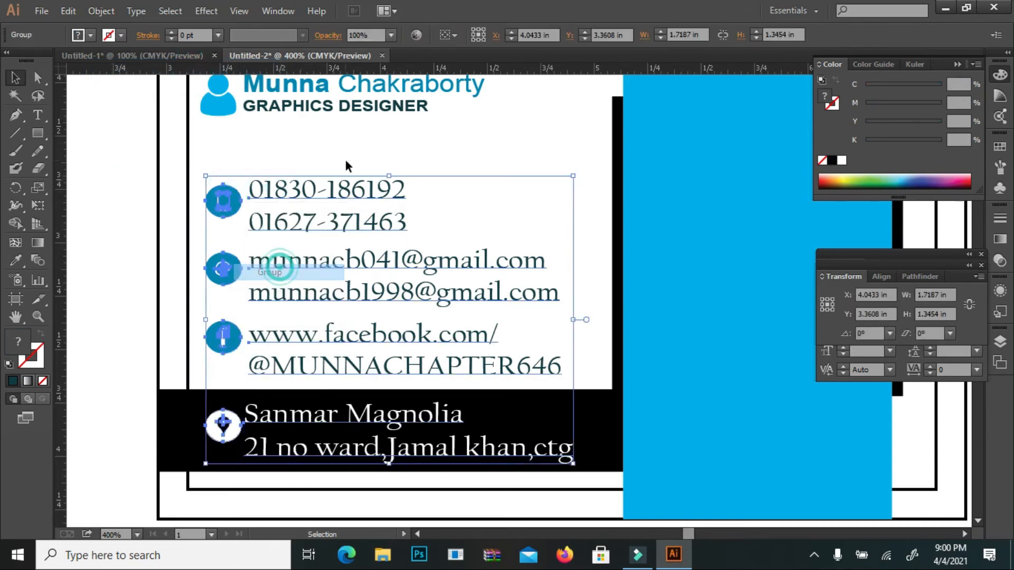
Step: Nudge the name and job title text down slightly so it lines up with the person icon
scroll(344, 163, "up", 2)
left_click(343, 166)
left_click(221, 160, "shift")
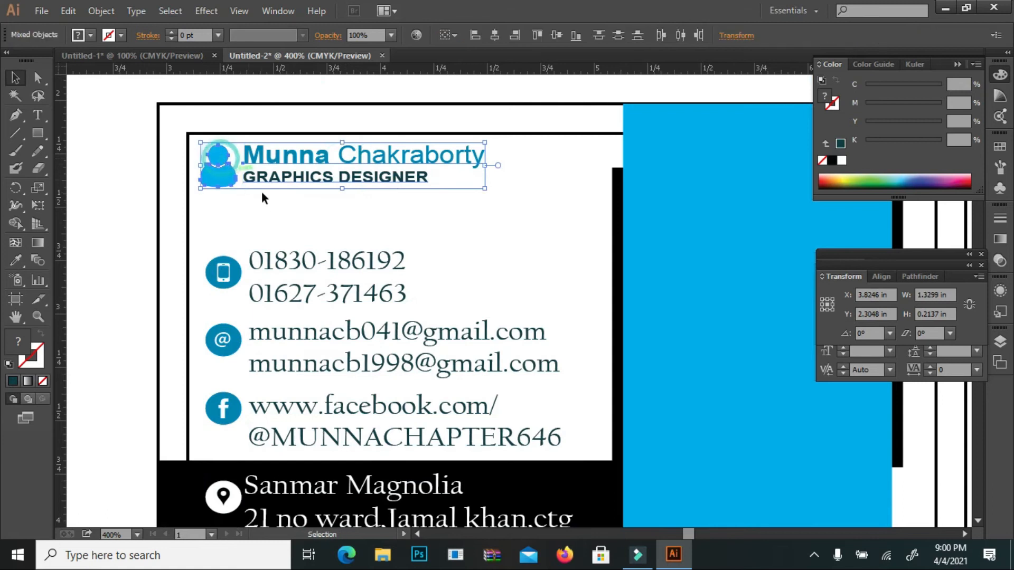
left_click(274, 203)
left_click(272, 189)
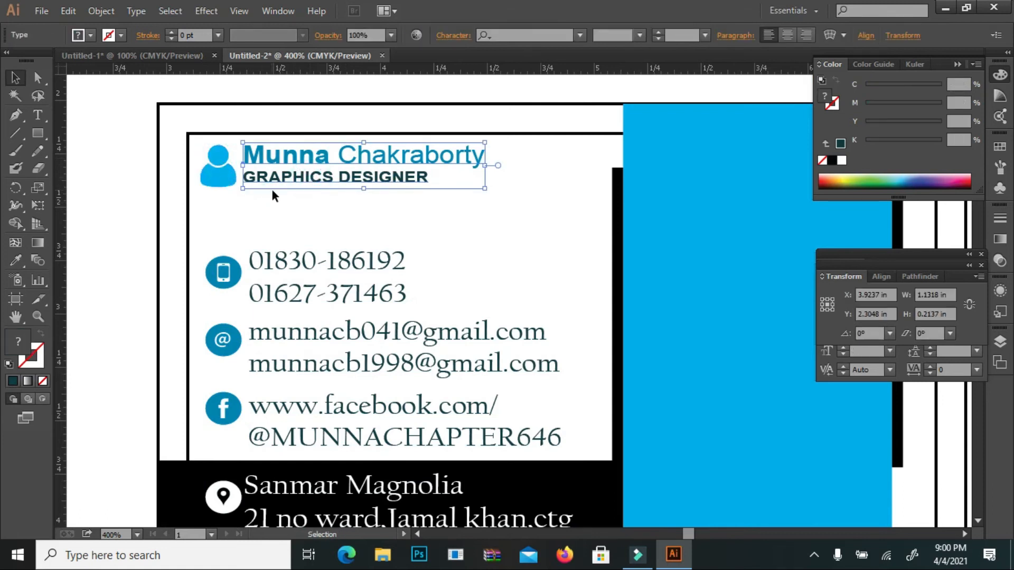
key("Down")
key("Down")
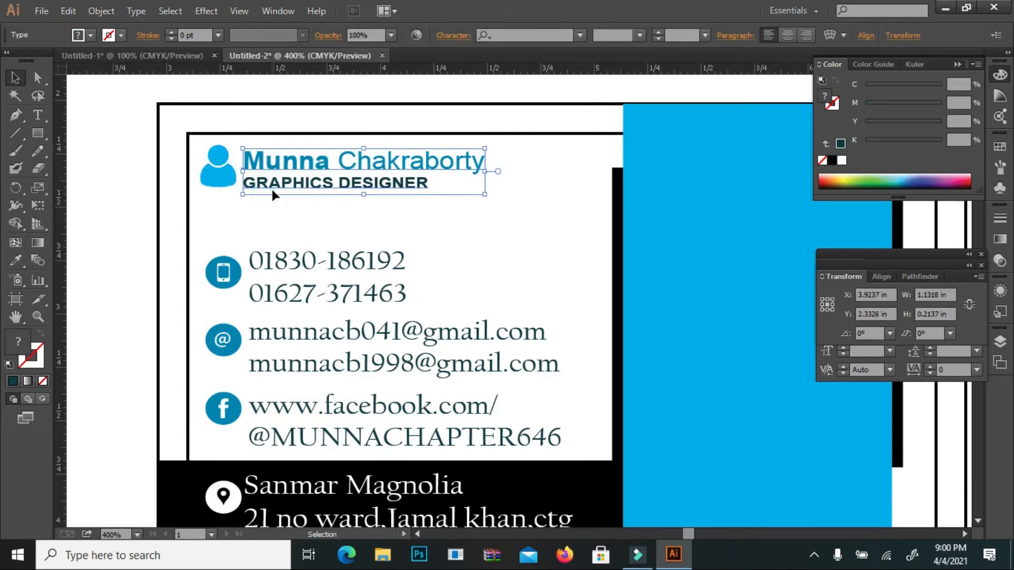
key("Up")
key("Up")
key("Down")
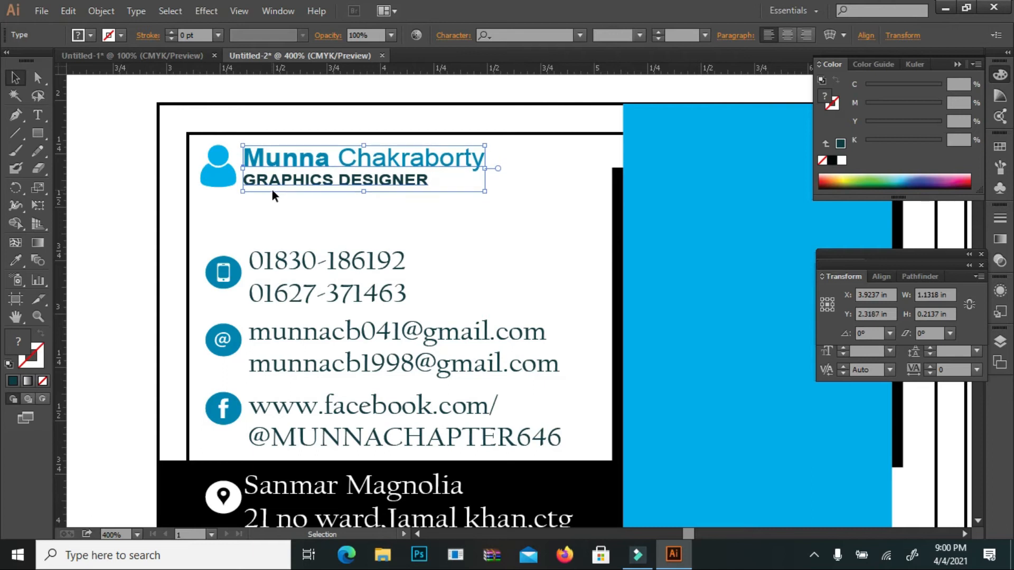
Step: Scale the person icon beside the name down to about 0.14 in wide
left_click(207, 179)
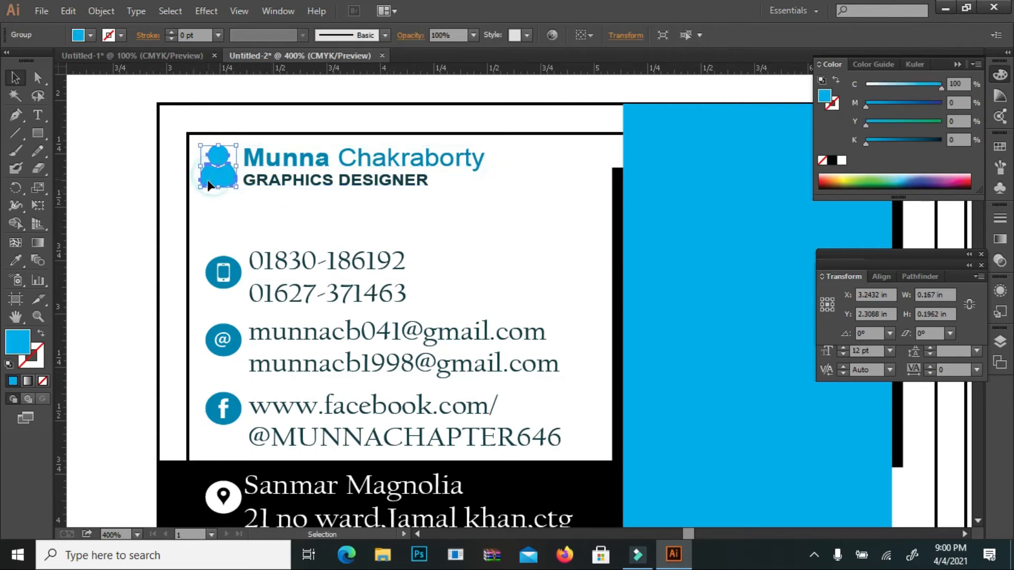
left_click_drag(203, 189, 209, 181)
left_click(222, 211)
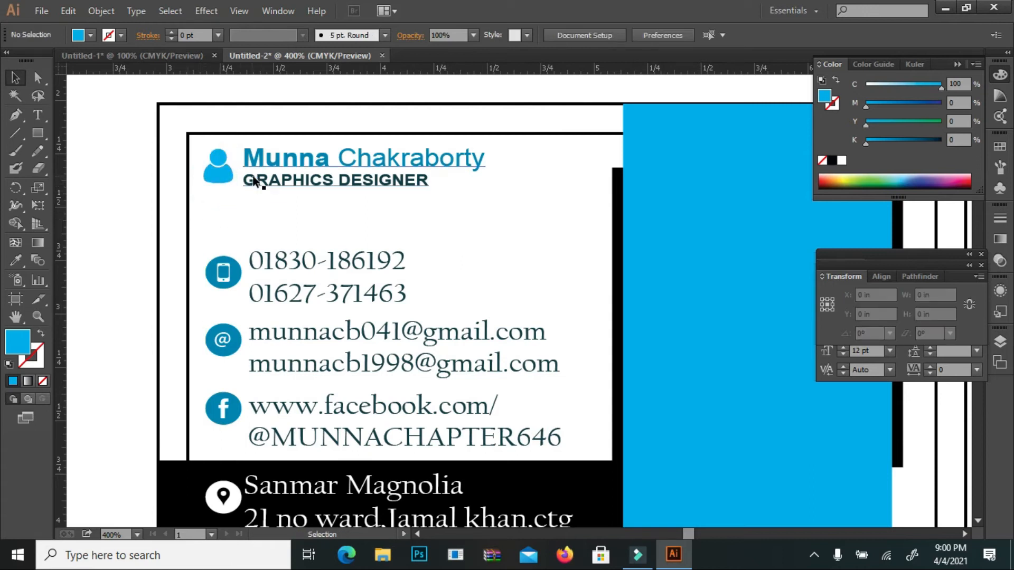
Step: Group the person icon with the name and job title text
left_click(227, 173)
left_click(218, 166, "shift")
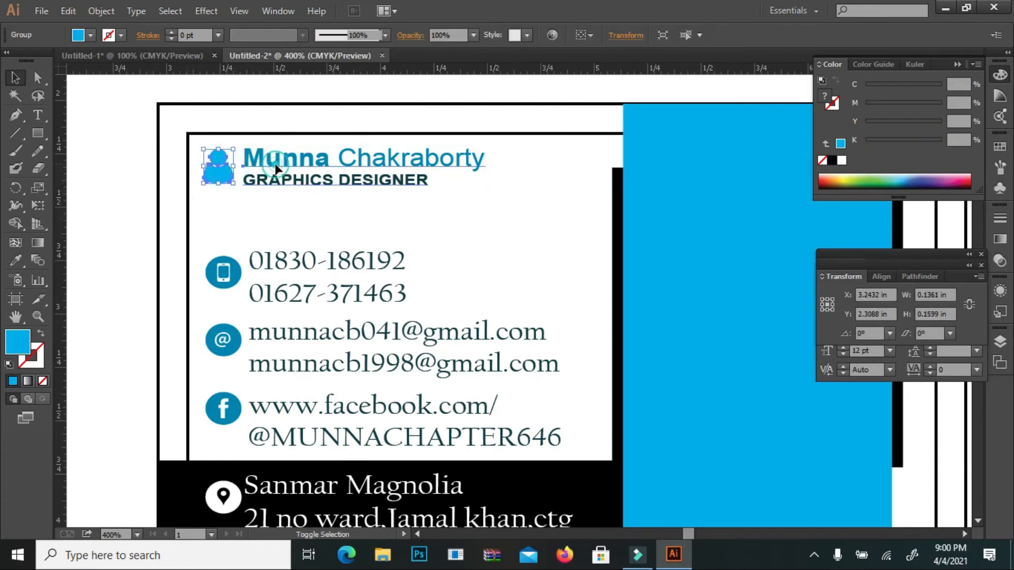
right_click(275, 165)
left_click(316, 236)
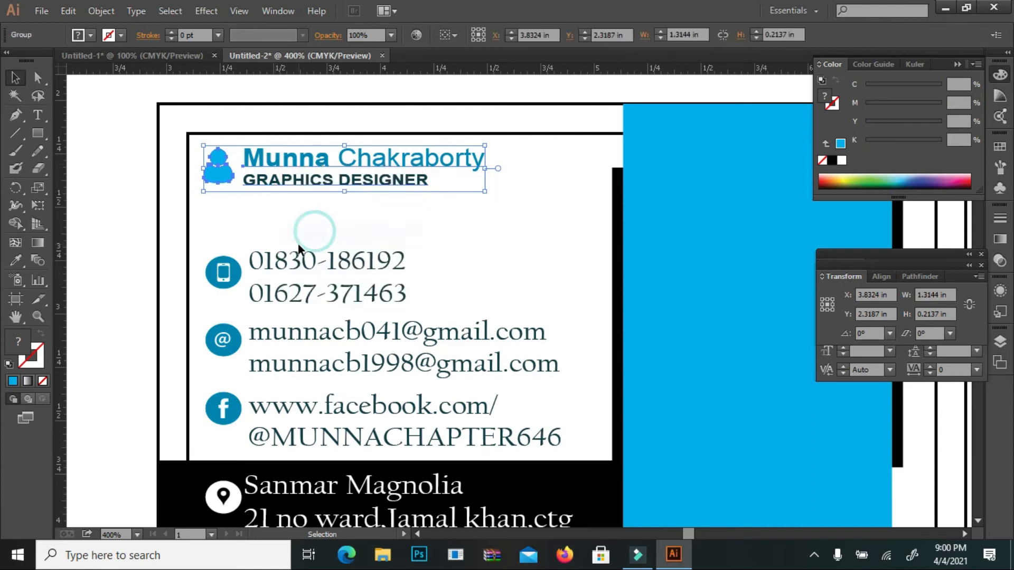
Step: Align the contact details group to the left edge of the name group
left_click(292, 260, "shift")
left_click(481, 30)
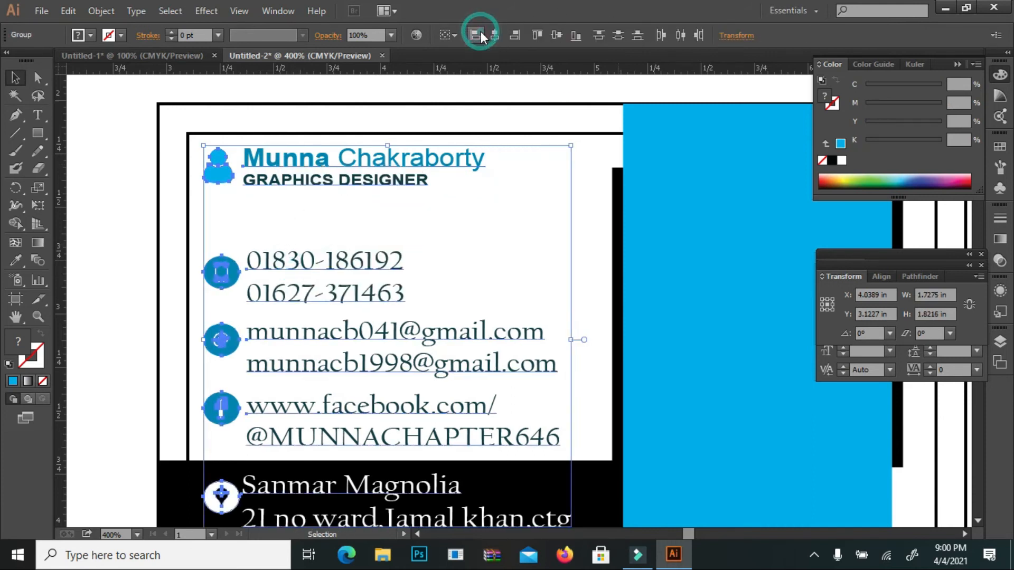
left_click(489, 196)
Step: Move the white company logo and the QR code from the grey area onto the white artboard beside the cards
scroll(489, 193, "down", 5)
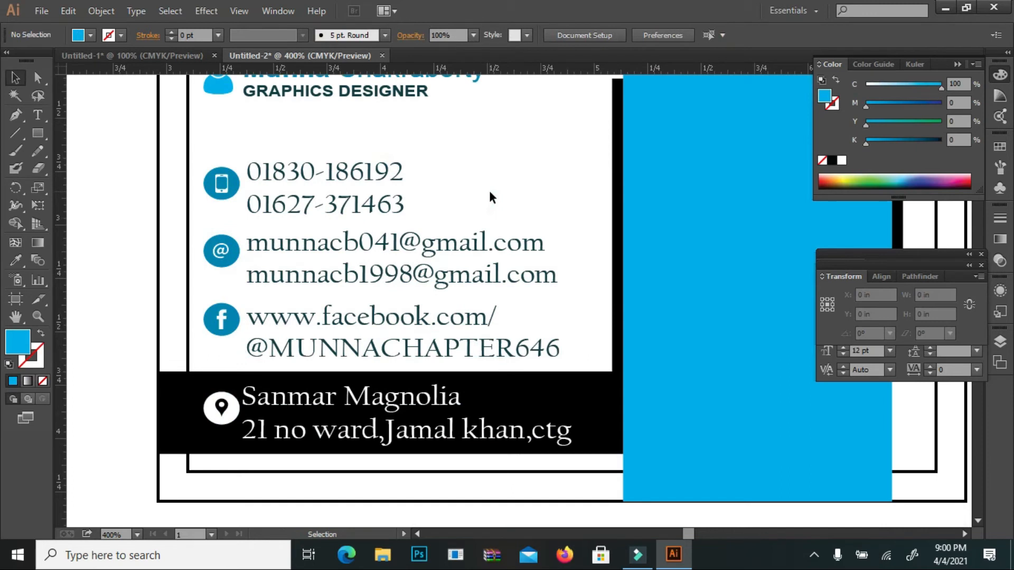
scroll(490, 193, "up", 4)
key("space")
left_click_drag(642, 164, 503, 165)
scroll(521, 154, "up", 3)
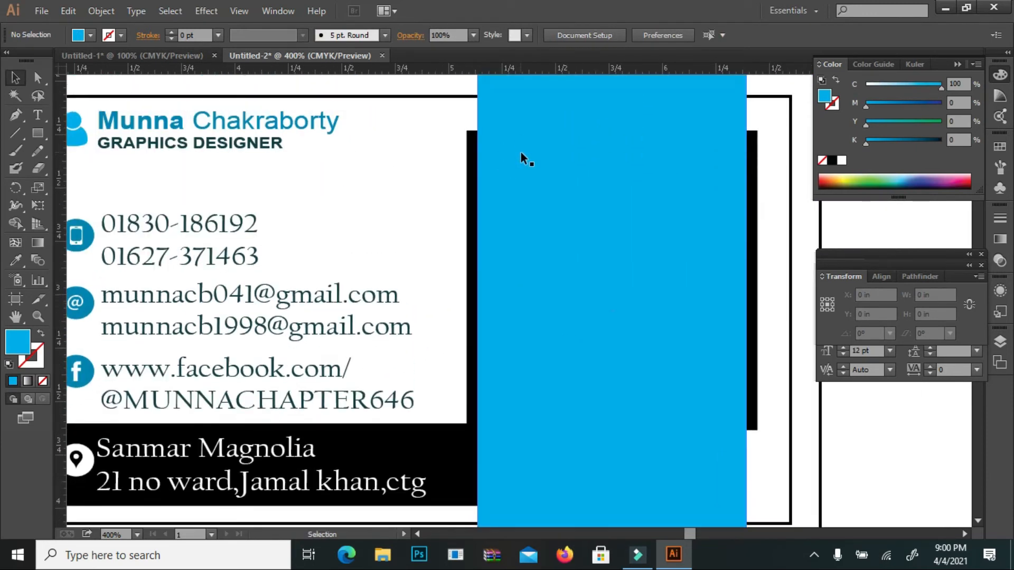
scroll(520, 155, "down", 2)
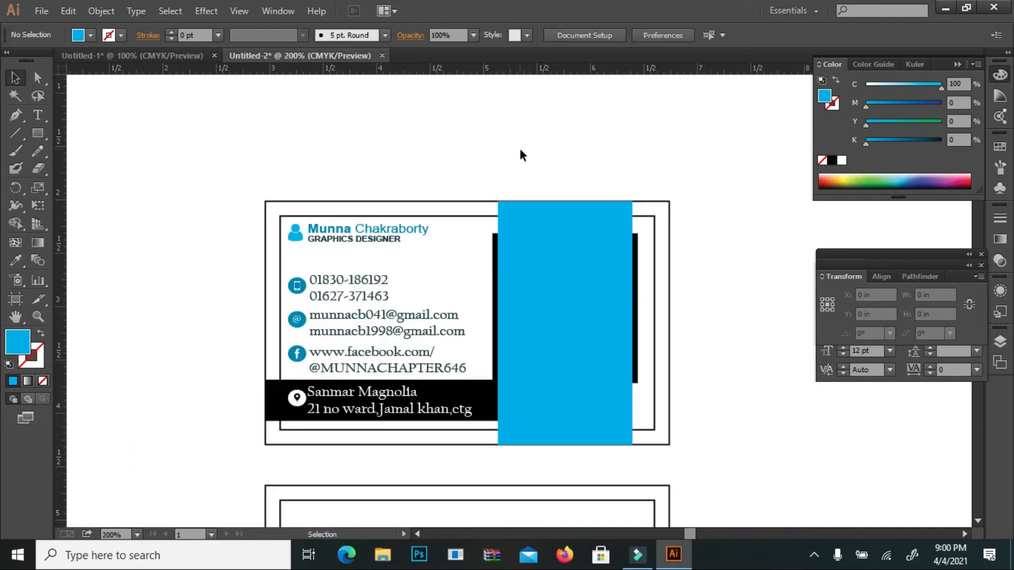
scroll(268, 287, "down", 2)
left_click(15, 317)
left_click_drag(177, 267, 414, 138)
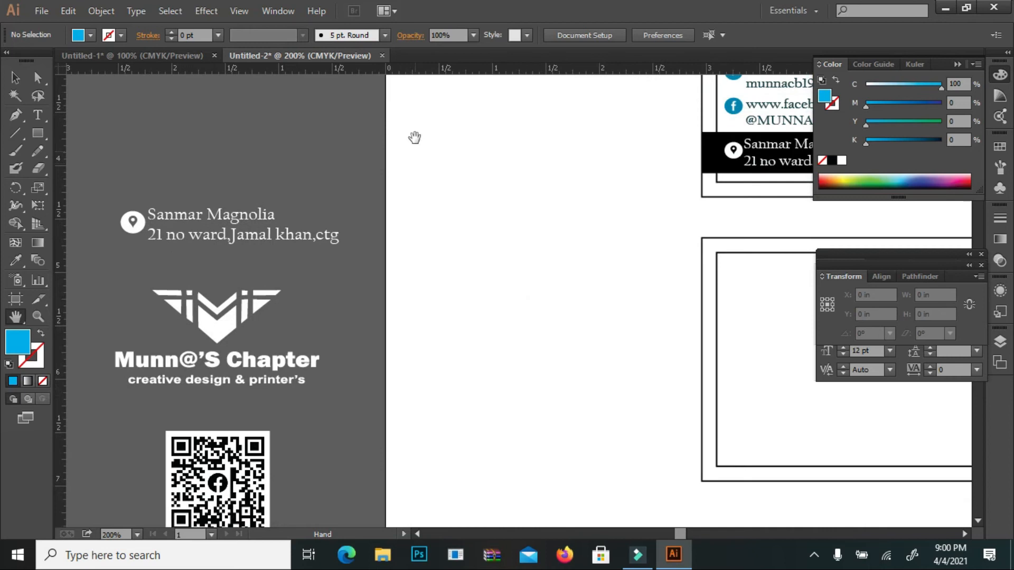
left_click(15, 79)
left_click(224, 323)
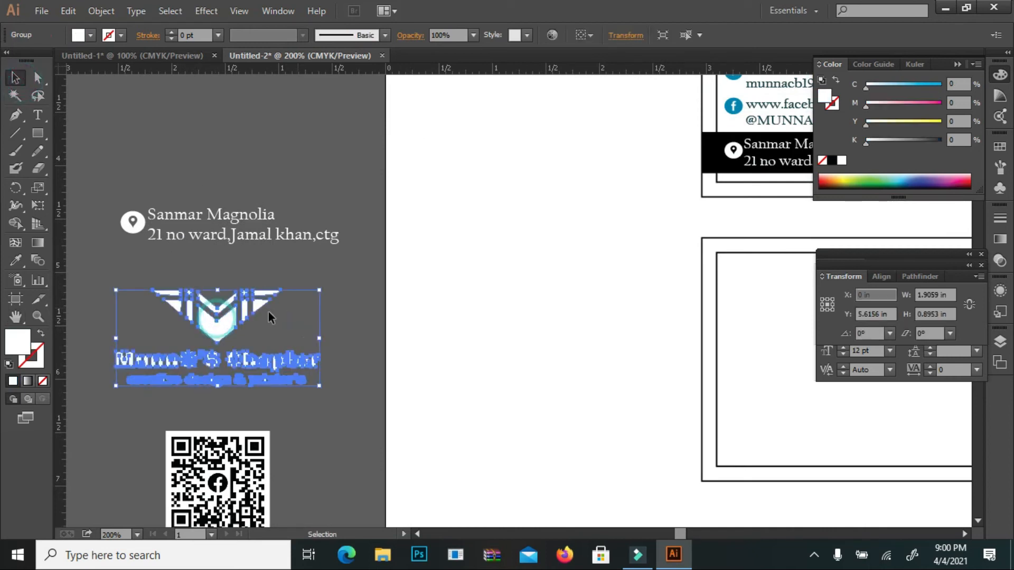
left_click_drag(231, 326, 714, 207)
left_click_drag(182, 463, 610, 323)
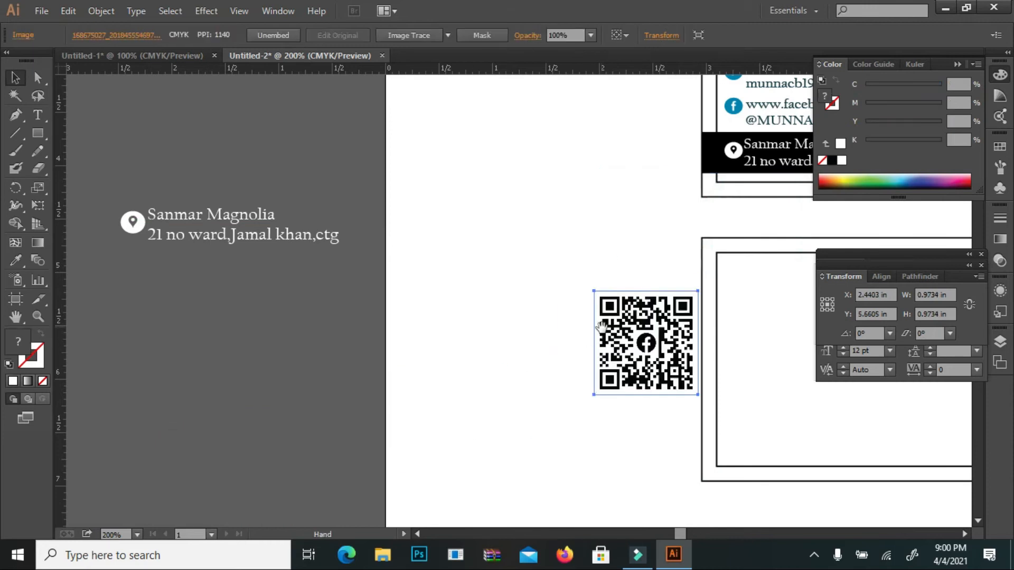
Step: Align the logo and the QR code to each other by their horizontal centres
left_click_drag(542, 279, 138, 348)
left_click_drag(217, 183, 179, 416)
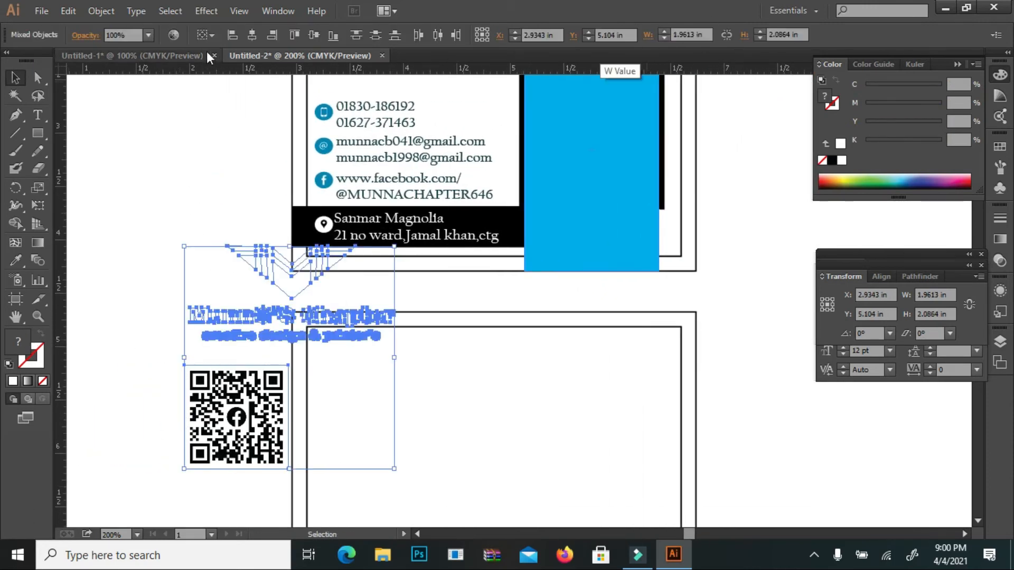
left_click(252, 35)
Step: Move the logo and QR code over the upper card's blue panel and bring them to the front
left_click_drag(251, 289, 597, 151)
scroll(597, 151, "up", 3)
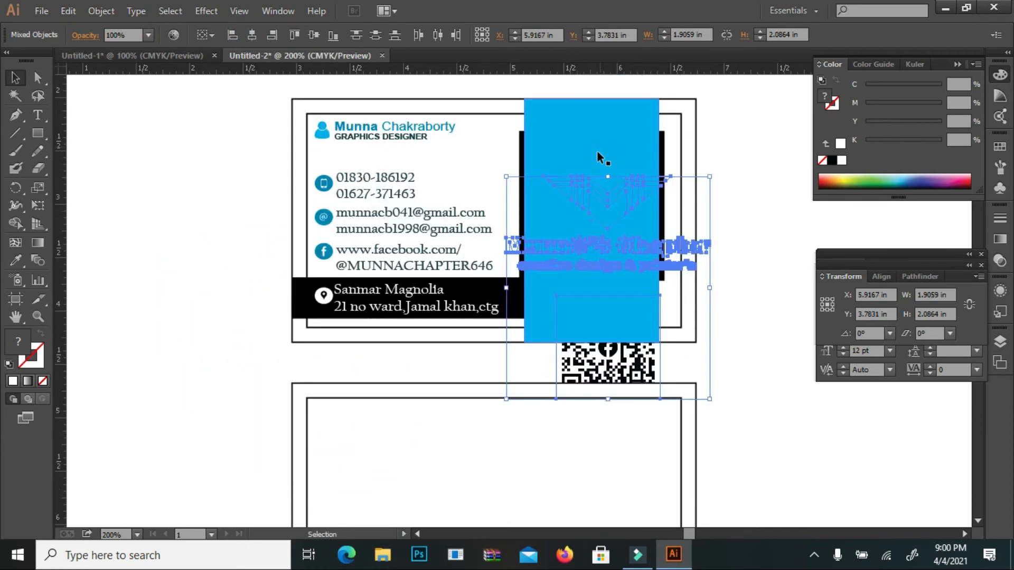
right_click(559, 216)
mouse_move(607, 338)
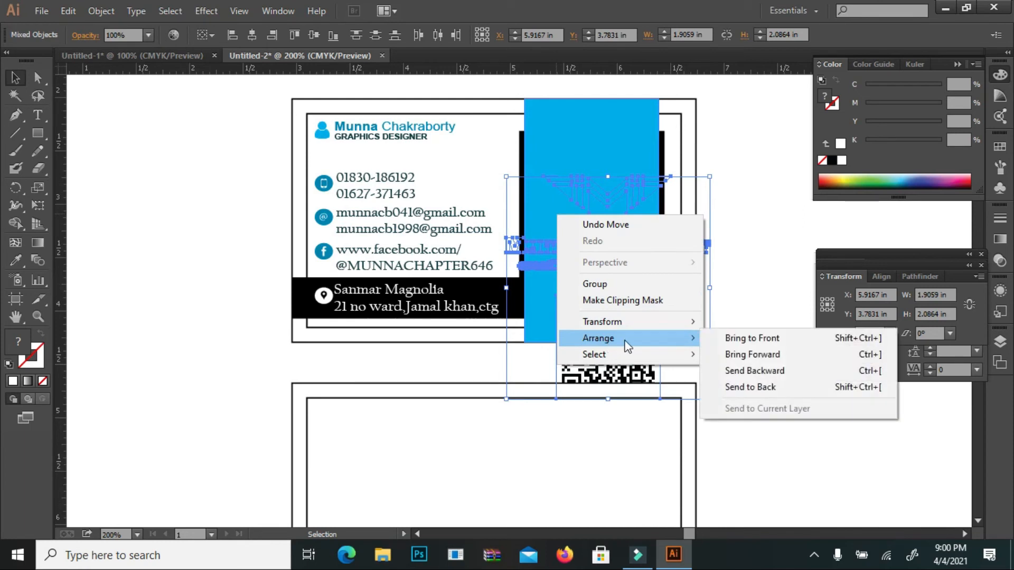
left_click(727, 340)
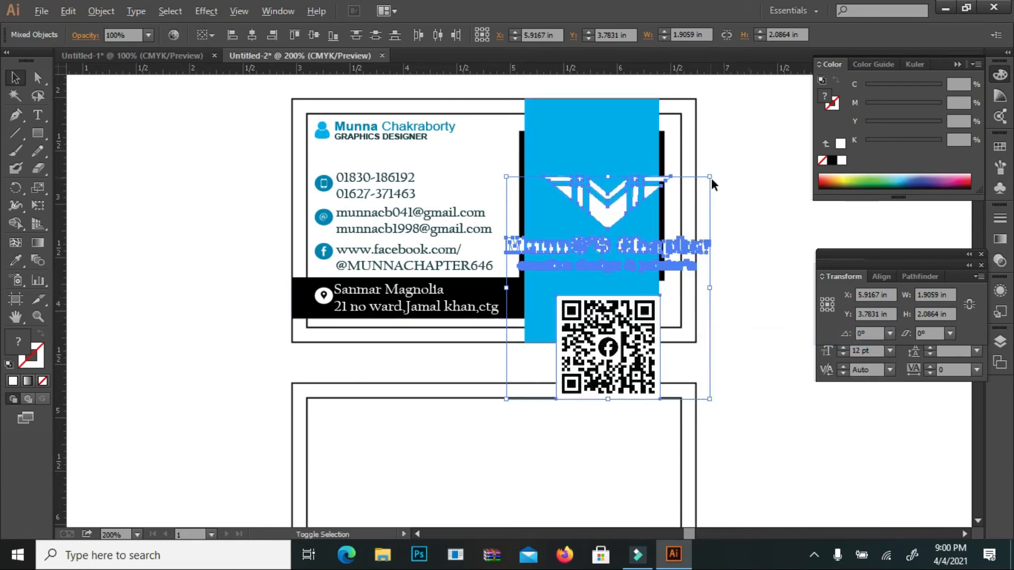
Step: Scale the logo and QR code together to about 0.91 in wide and position them around the middle of the blue panel
left_click_drag(710, 177, 658, 225)
left_click_drag(614, 316, 605, 247)
key("Down")
key("Down")
key("Down")
key("Down")
key("Down")
key("Down")
key("Down")
key("Down")
key("Down")
key("Down")
key("Down")
key("Down")
key("Down")
key("Down")
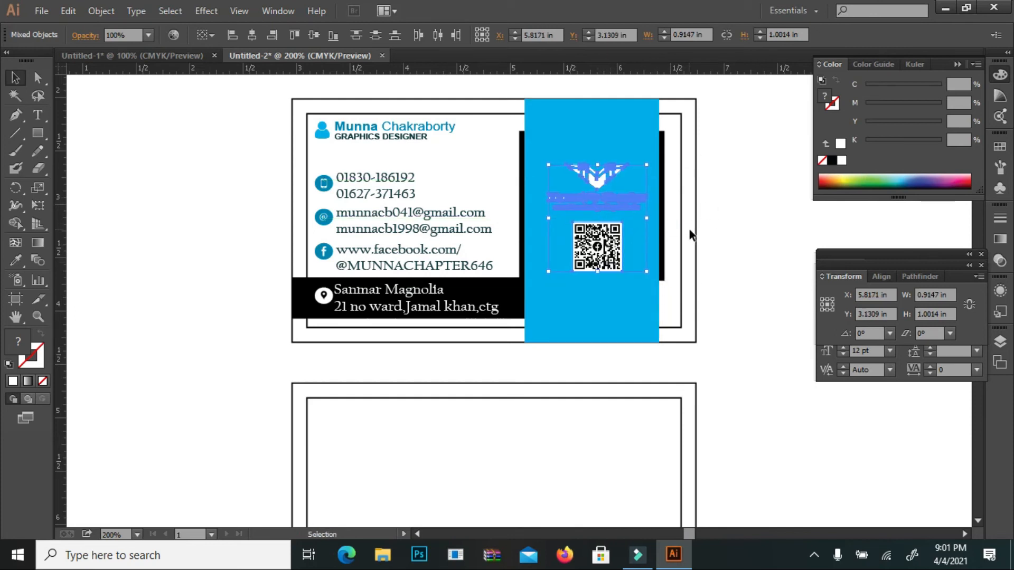
key("Left")
key("Left")
key("Left")
key("Left")
key("Up")
key("Up")
key("Up")
key("Up")
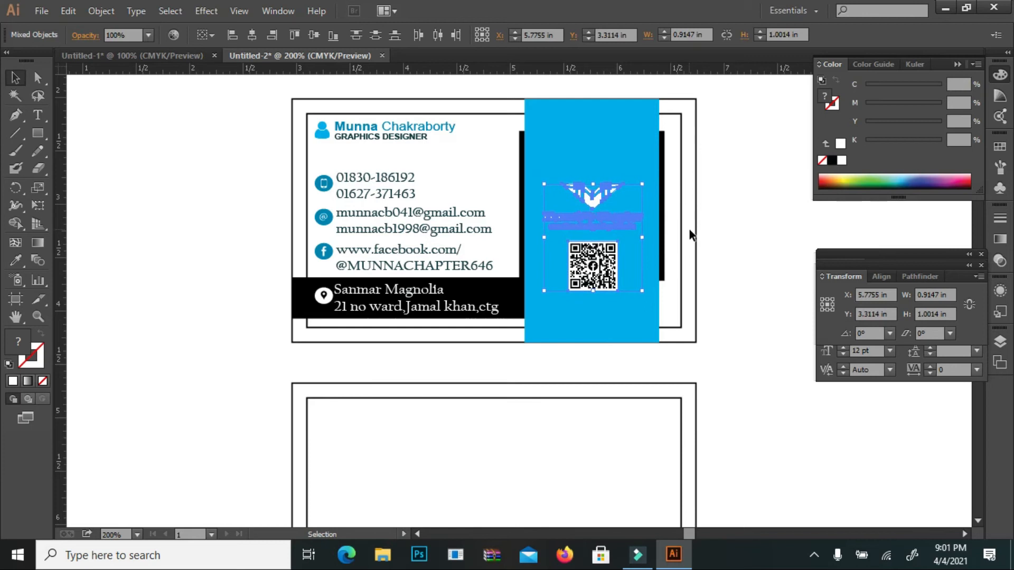
left_click(761, 219)
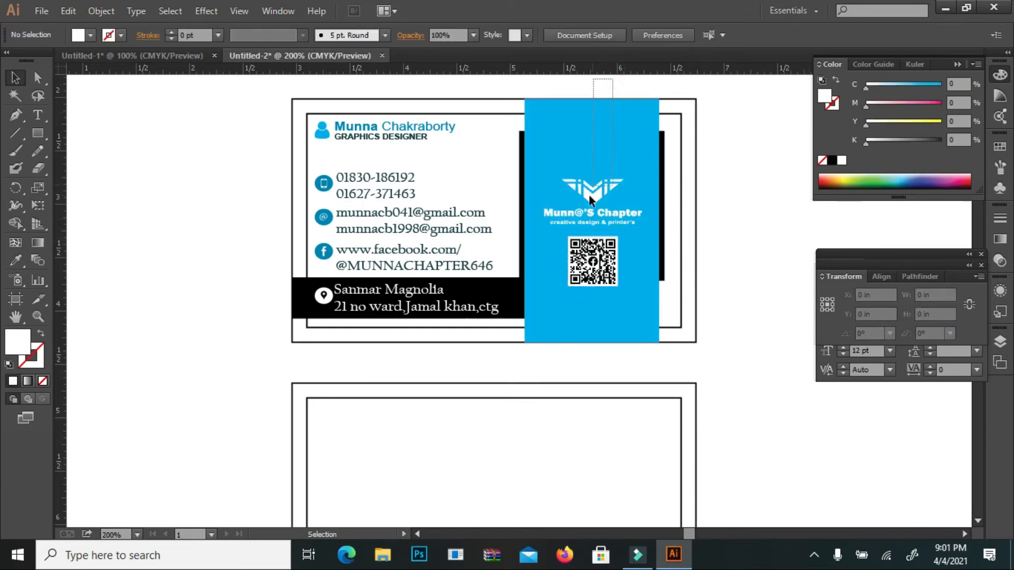
Step: Align the logo, QR code, blue panel and black rectangle by their horizontal centres
left_click_drag(587, 255, 589, 256)
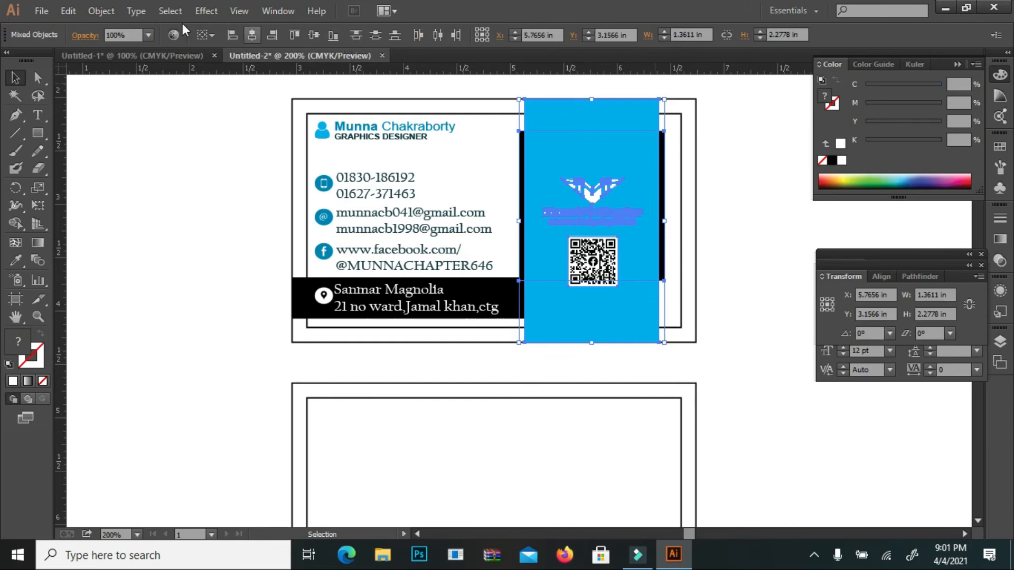
left_click(252, 35)
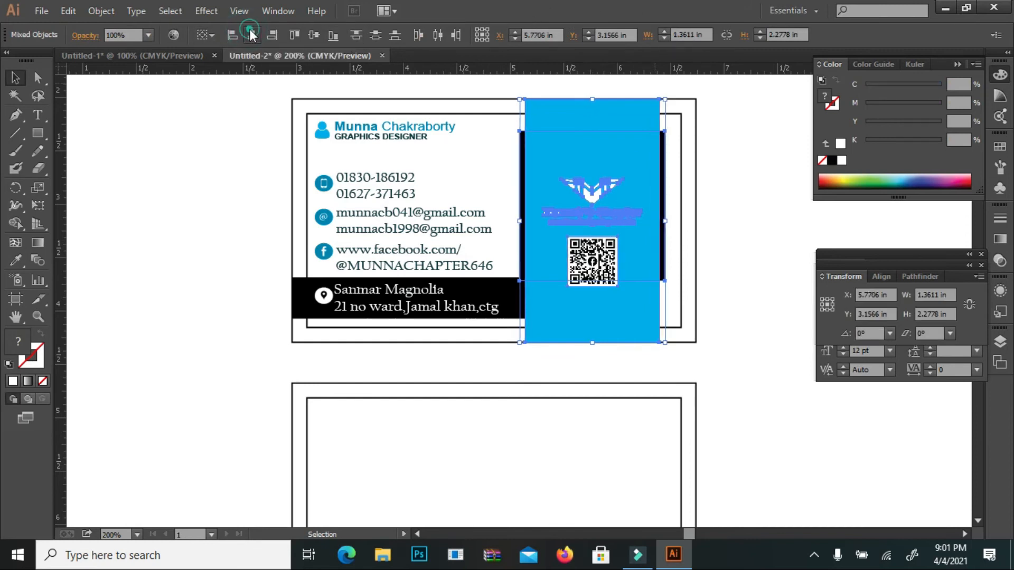
left_click(715, 196)
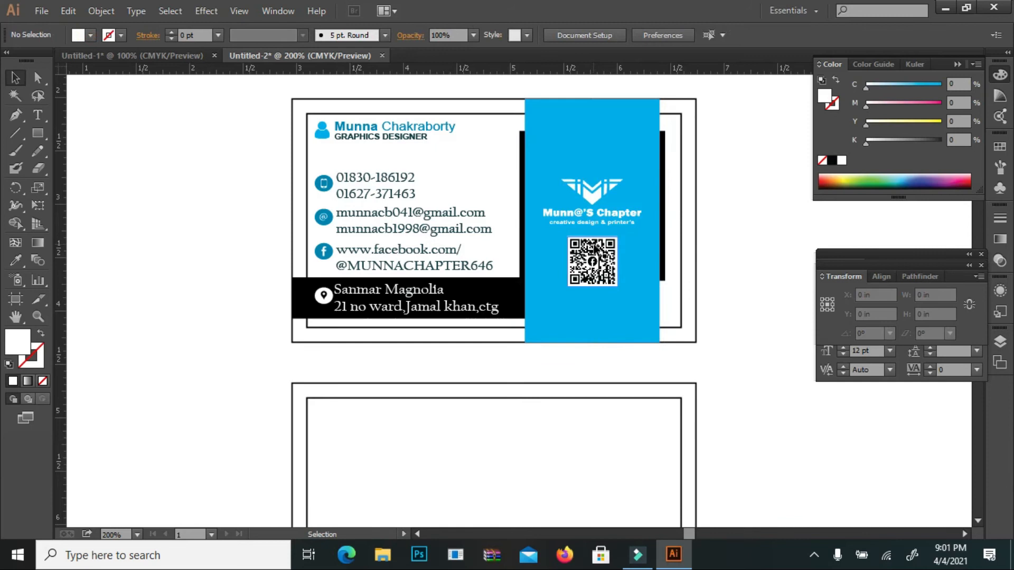
Step: Move the QR code down within the blue panel to leave more space below the logo
left_click(596, 247)
key("shift+Down")
key("shift+Down")
left_click(664, 233)
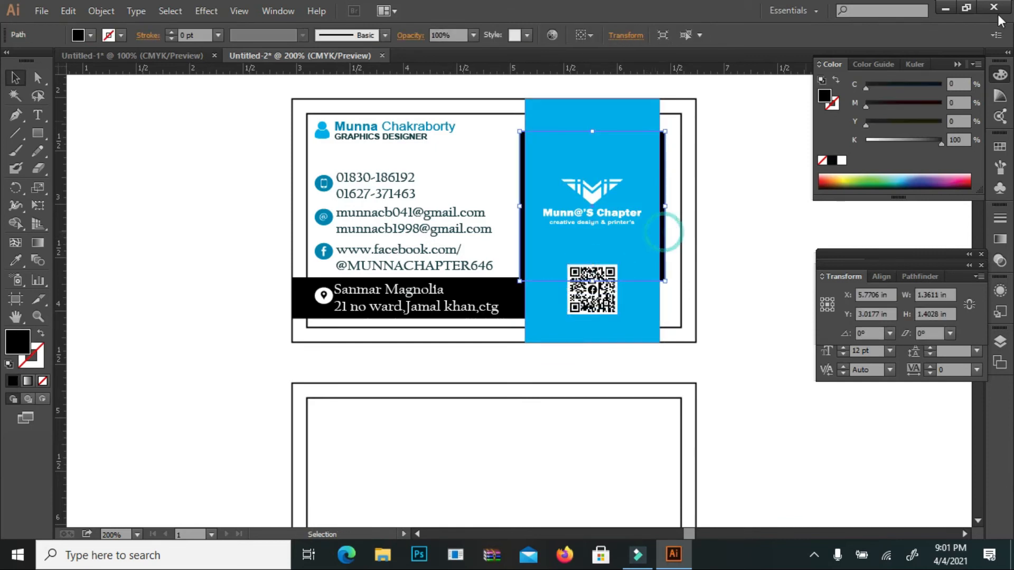
Step: Enlarge the white logo slightly about its centre
left_click(590, 202)
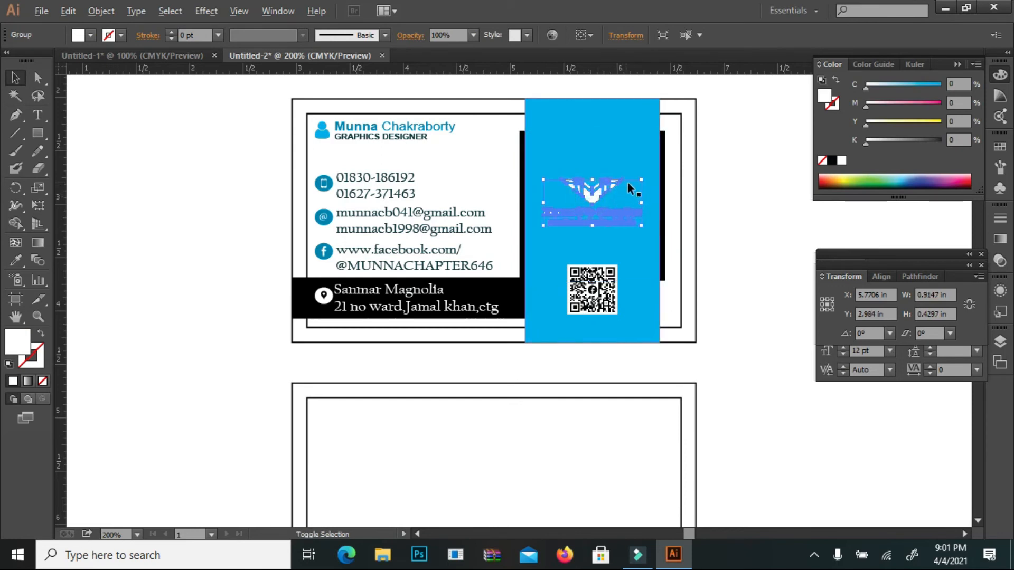
left_click_drag(641, 183, 645, 182)
left_click(762, 136)
Step: Draw a rectangle about 3.78 by 1.10 in across the full width of the lower card's middle
scroll(762, 136, "down", 3)
scroll(763, 145, "up", 4)
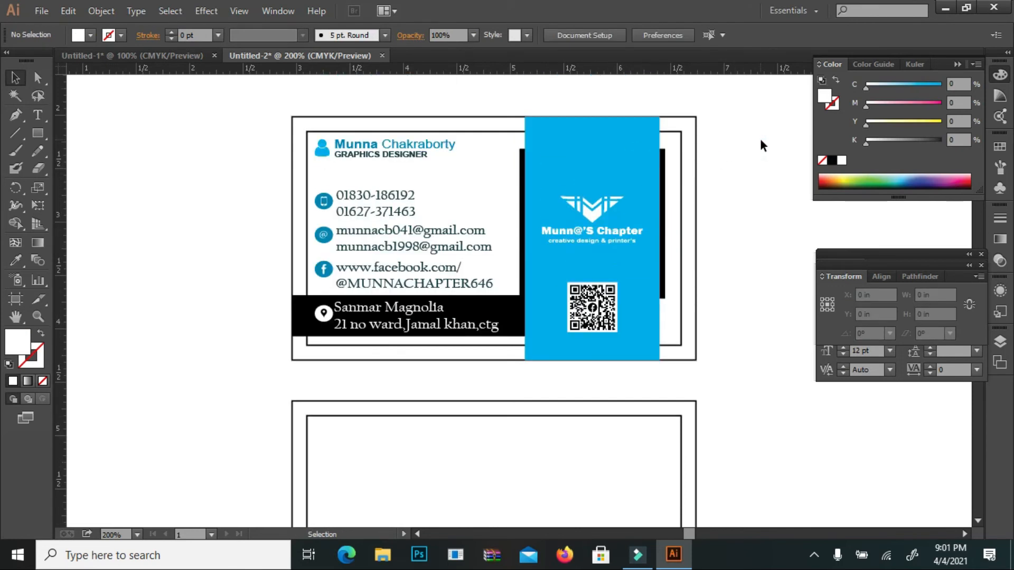
scroll(762, 145, "down", 2)
scroll(760, 140, "down", 10)
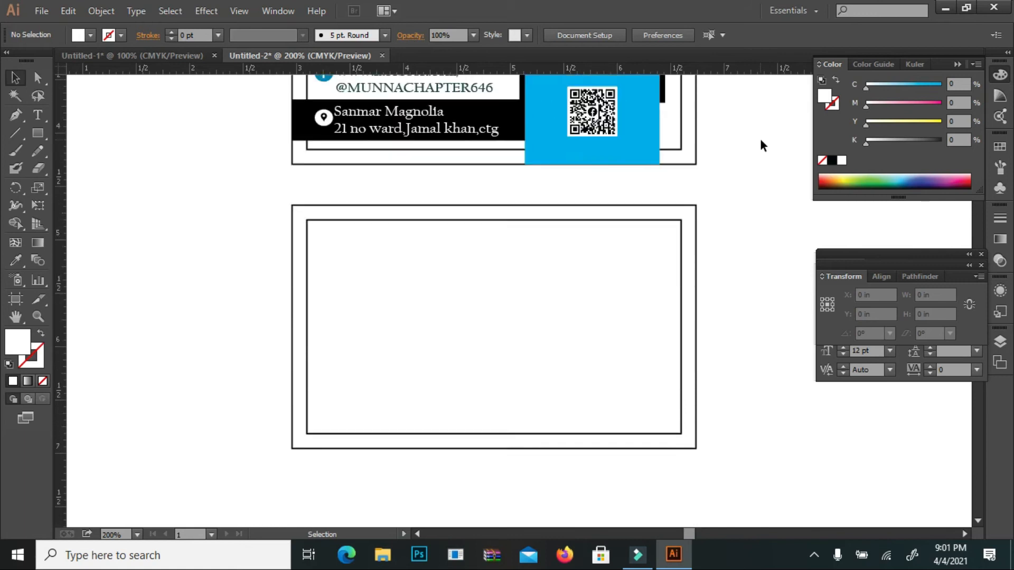
scroll(760, 141, "up", 2)
scroll(726, 172, "up", 4)
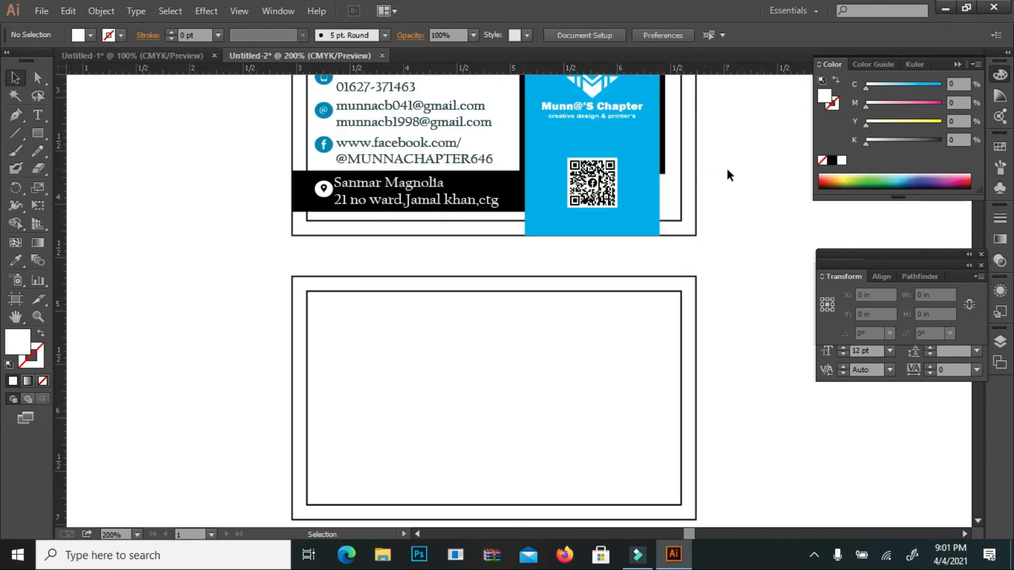
scroll(727, 172, "down", 2)
left_click(380, 258)
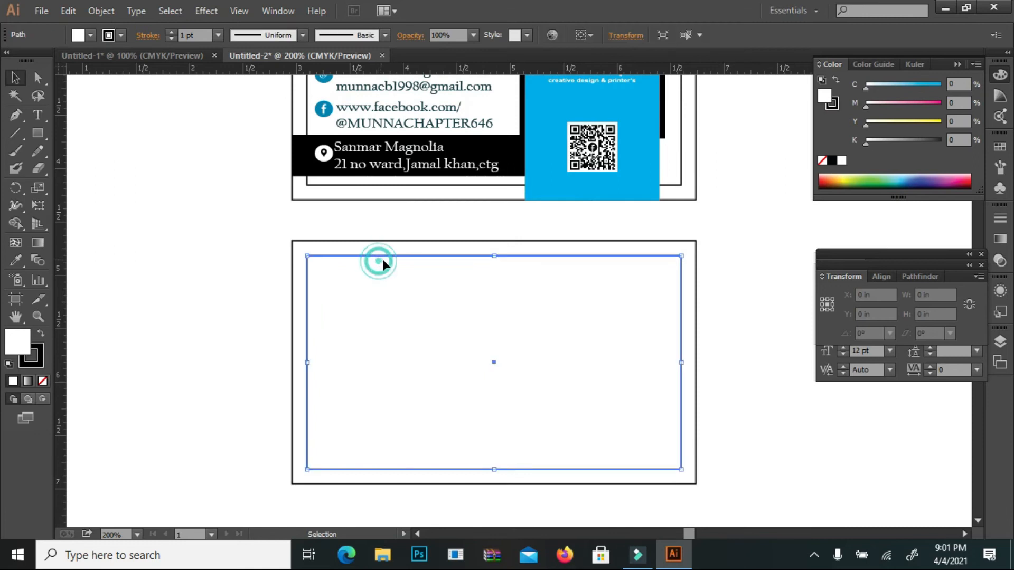
left_click(224, 249)
scroll(285, 238, "up", 2)
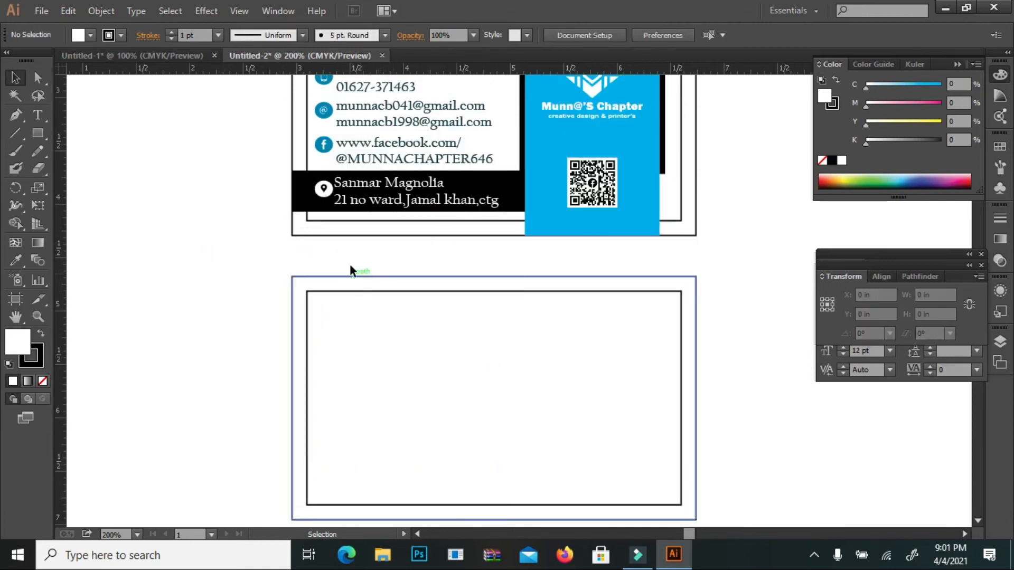
left_click(40, 132)
scroll(312, 310, "down", 3)
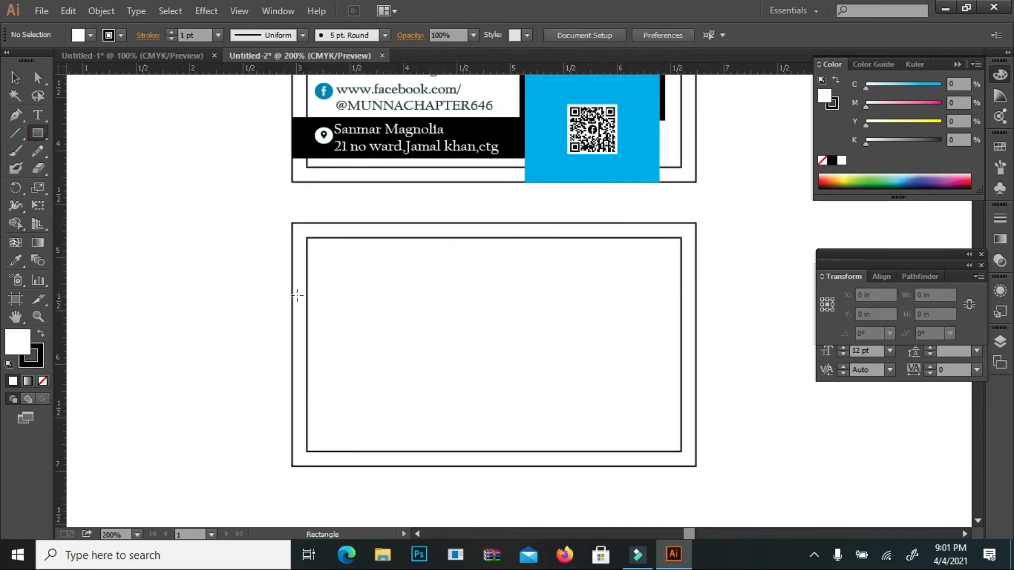
left_click_drag(293, 293, 695, 410)
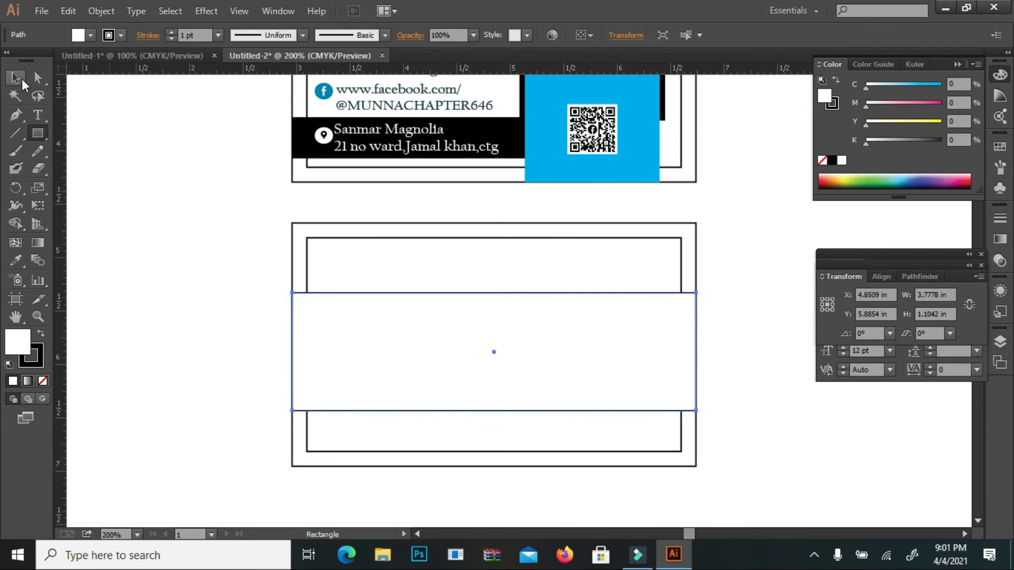
Step: Fill the new rectangle with the upper panel's blue, sampled with the Eyedropper
left_click(16, 260)
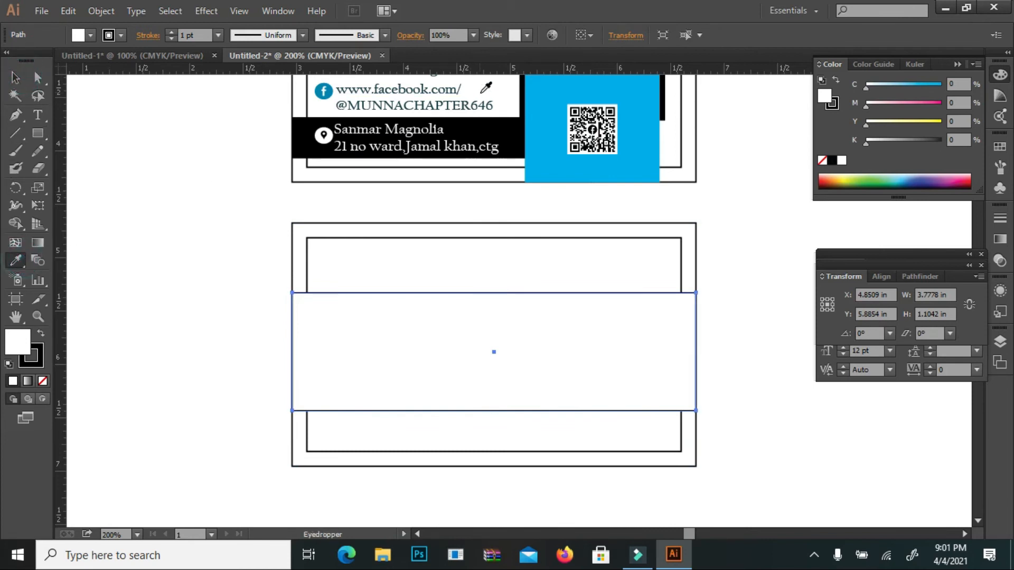
left_click(549, 94)
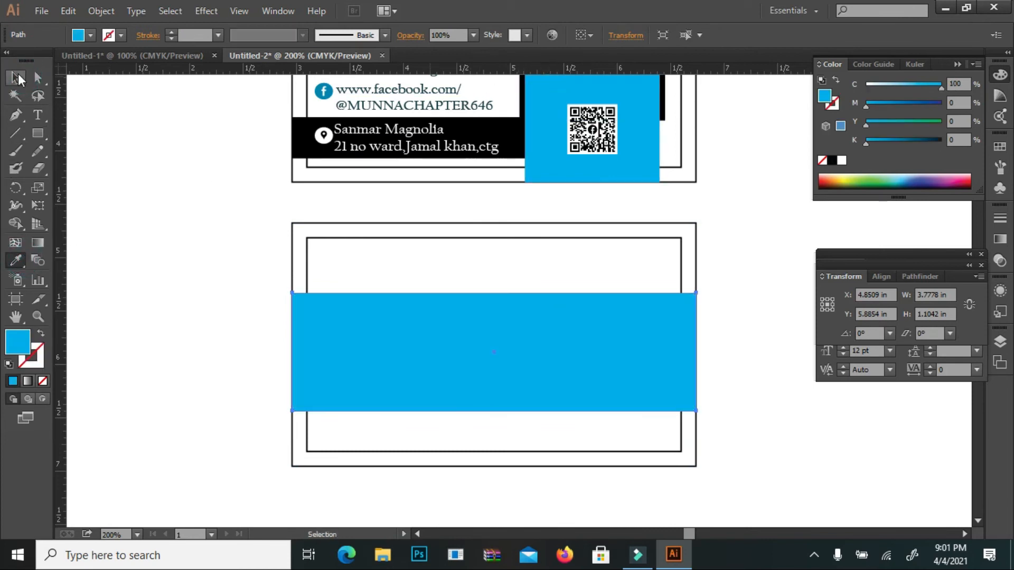
Step: Align the blue band with the lower card's two outline rectangles
left_click(217, 246)
left_click_drag(433, 440, 434, 441)
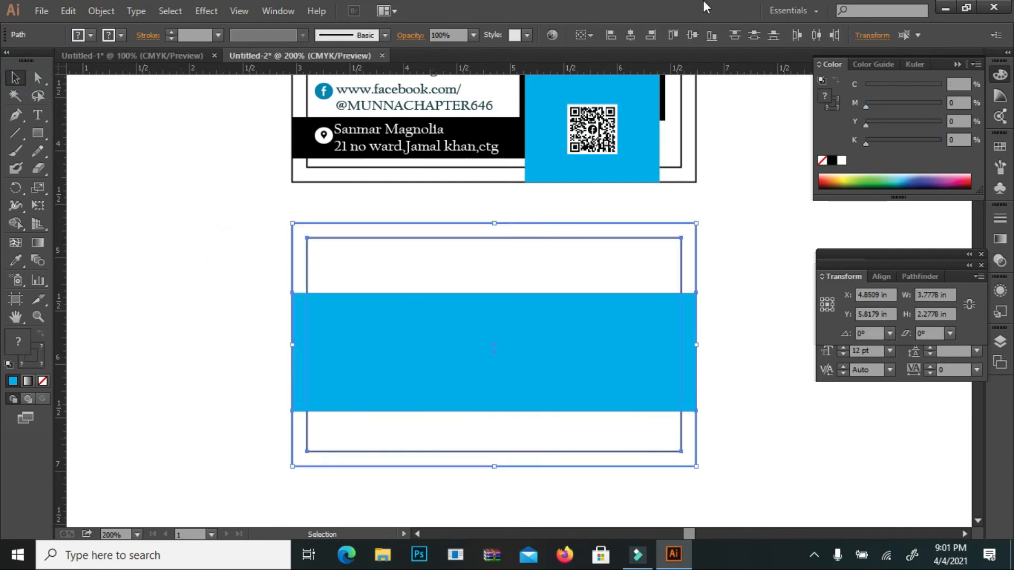
left_click(176, 144)
Step: Paste a copy of the lower card's blue band in front and shorten it from its left edge to about 2.82 in wide
left_click(429, 336)
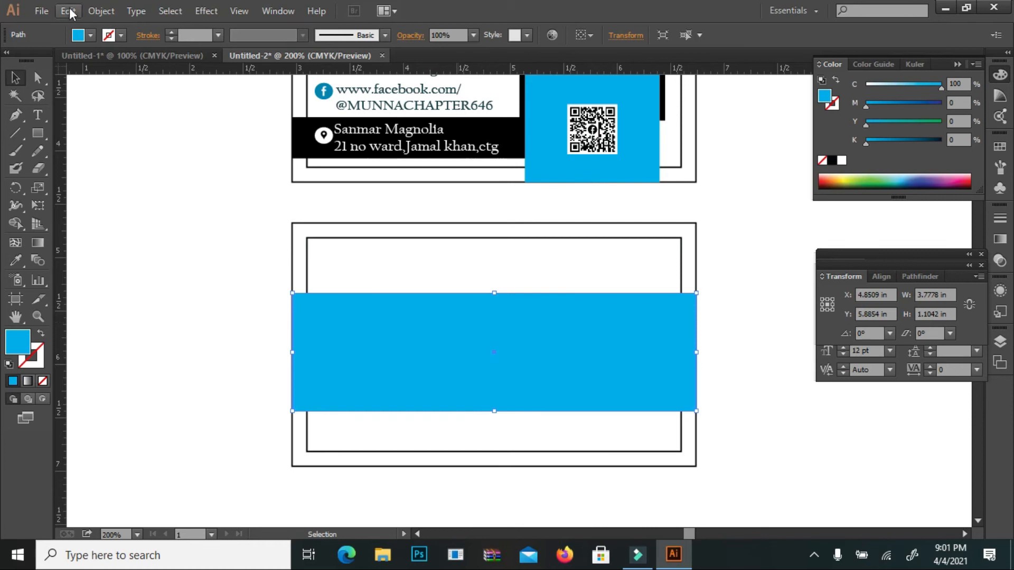
left_click(68, 10)
left_click(85, 82)
left_click(68, 10)
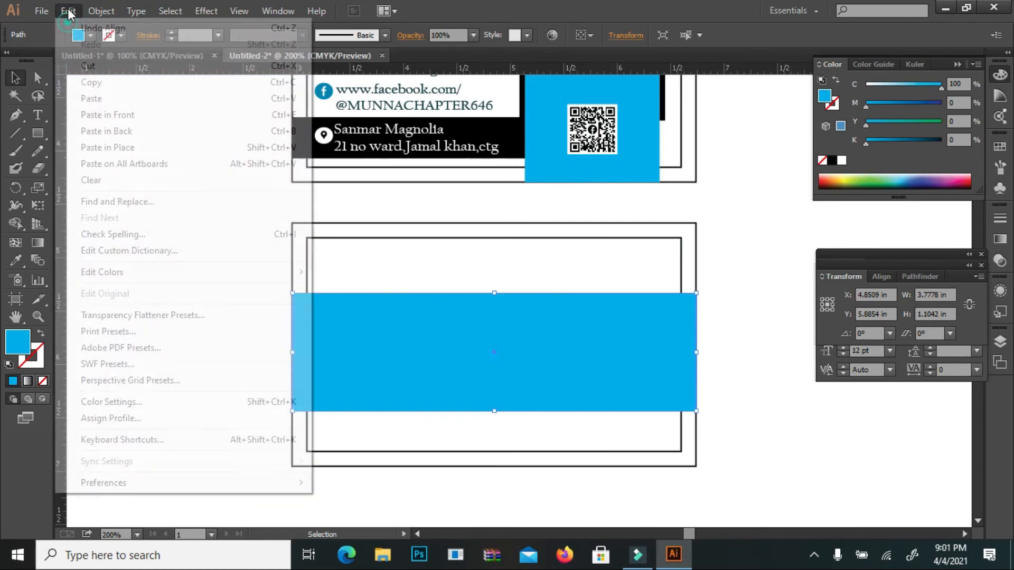
left_click(80, 115)
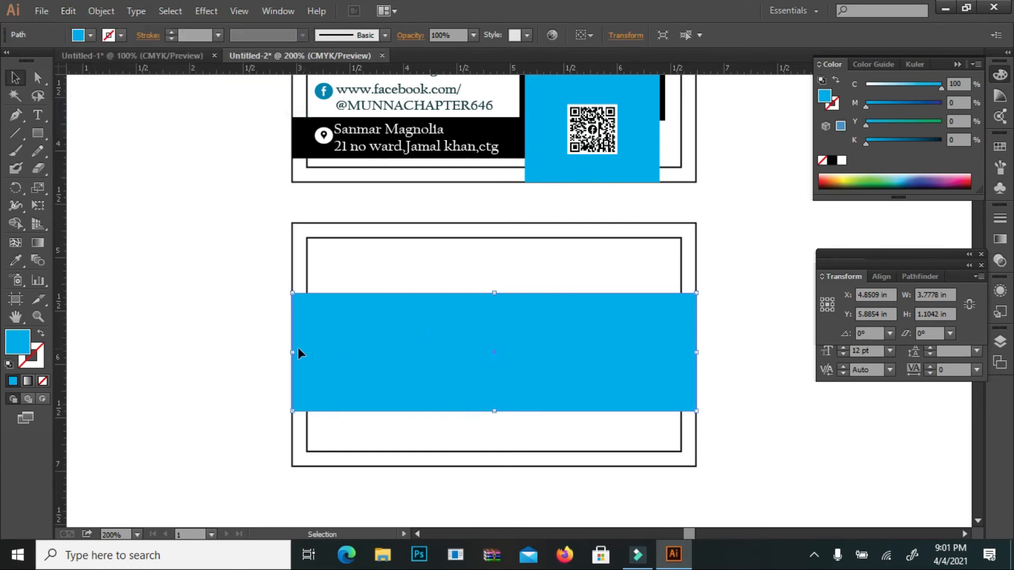
left_click_drag(292, 351, 397, 364)
Step: Fill the band copy black and shorten it from its right edge to about 1.96 in wide
left_click(91, 35)
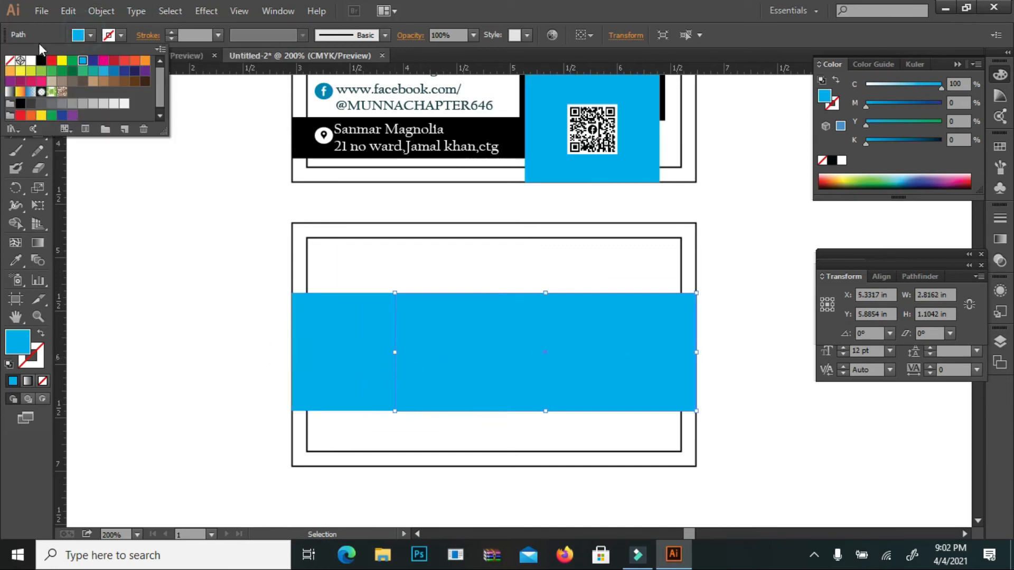
left_click(40, 60)
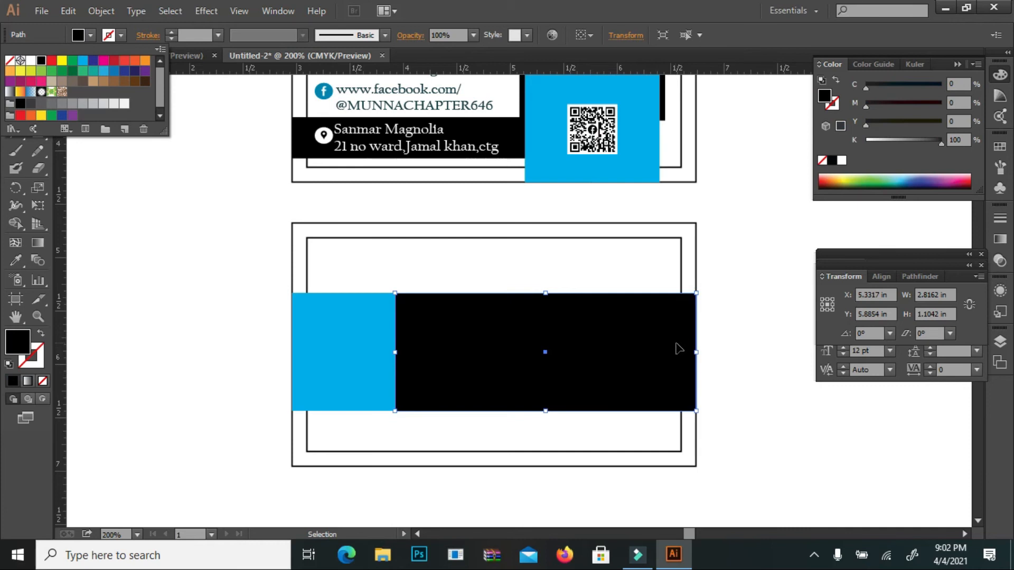
left_click(697, 354)
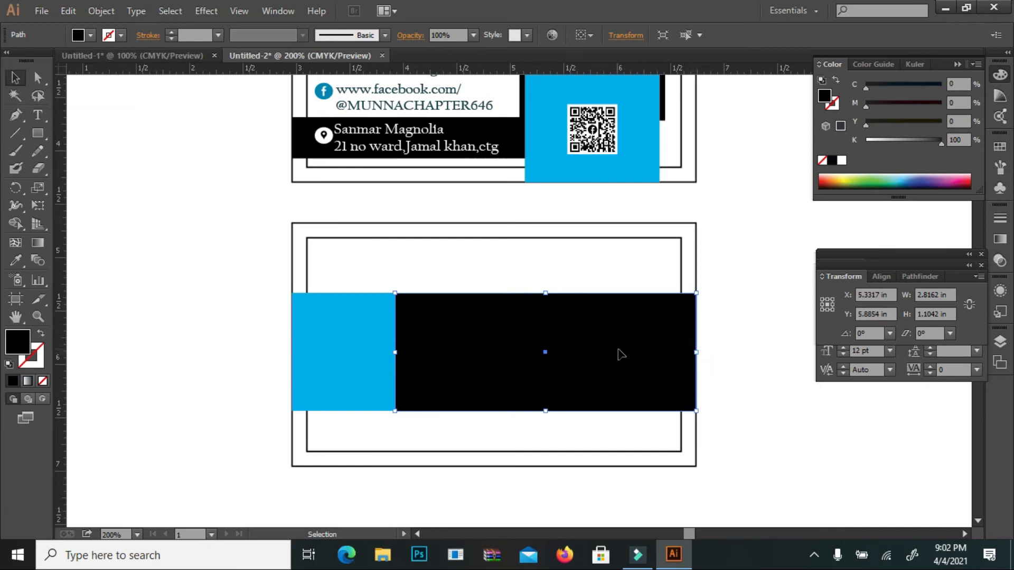
left_click_drag(696, 354, 604, 354)
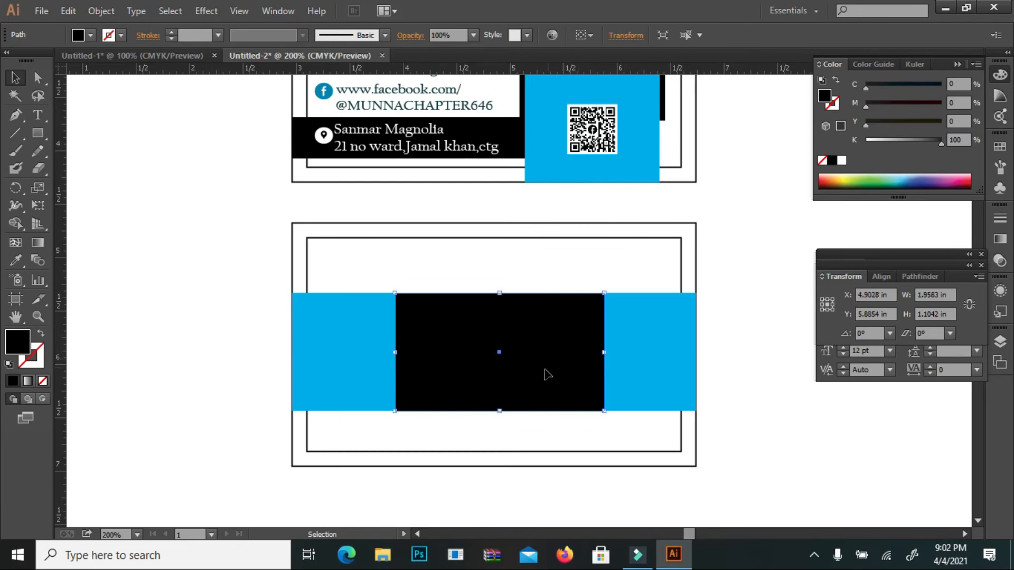
Step: Flatten the black rectangle into a bar about 0.04 in high along the band's top edge and duplicate it onto the bottom edge
left_click_drag(501, 411, 588, 297)
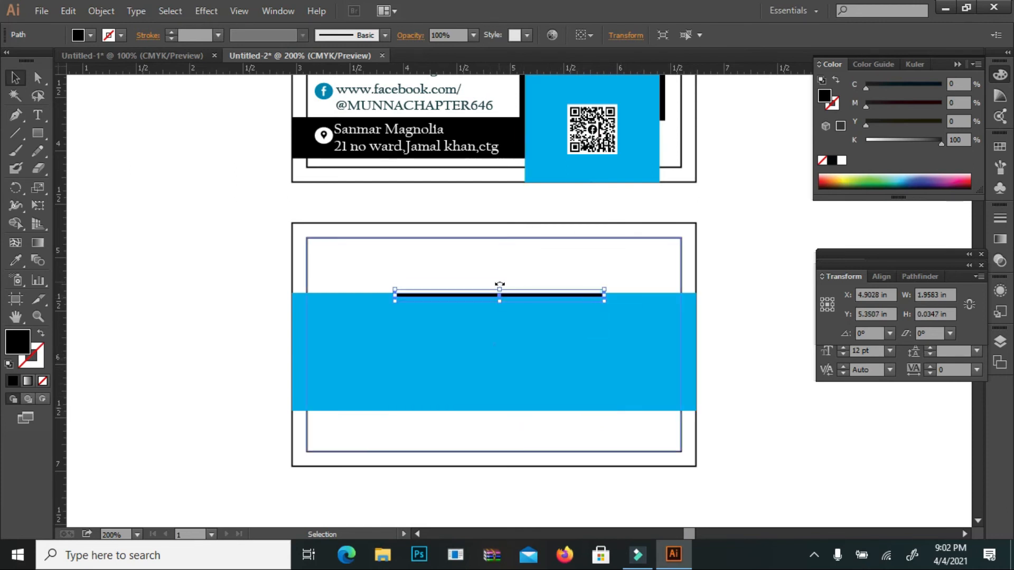
left_click_drag(500, 296, 459, 408)
left_click(528, 270)
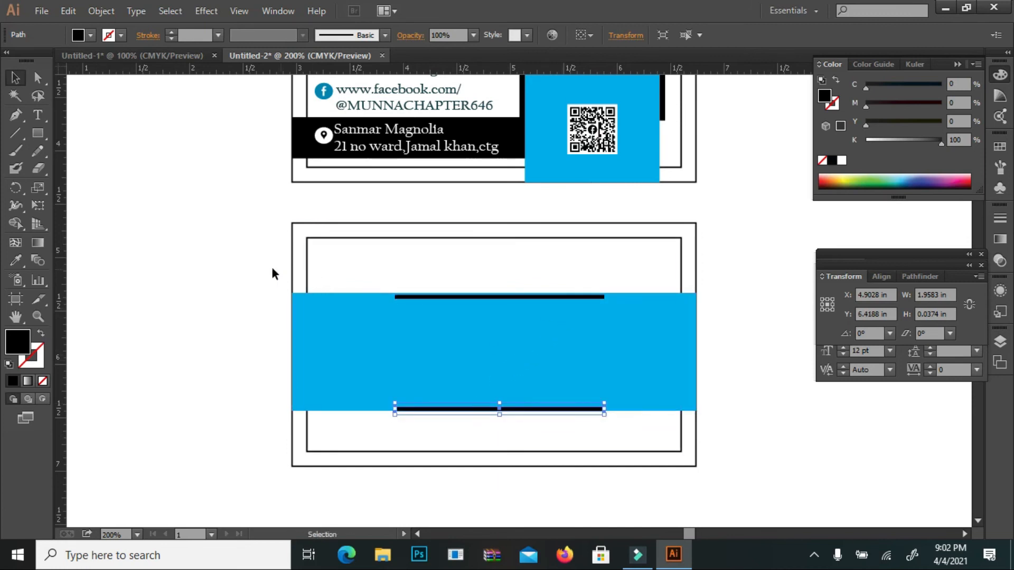
Step: Align the lower card's outlines, blue band and black bars to their horizontal centre
left_click(226, 260)
left_click_drag(249, 244, 523, 472)
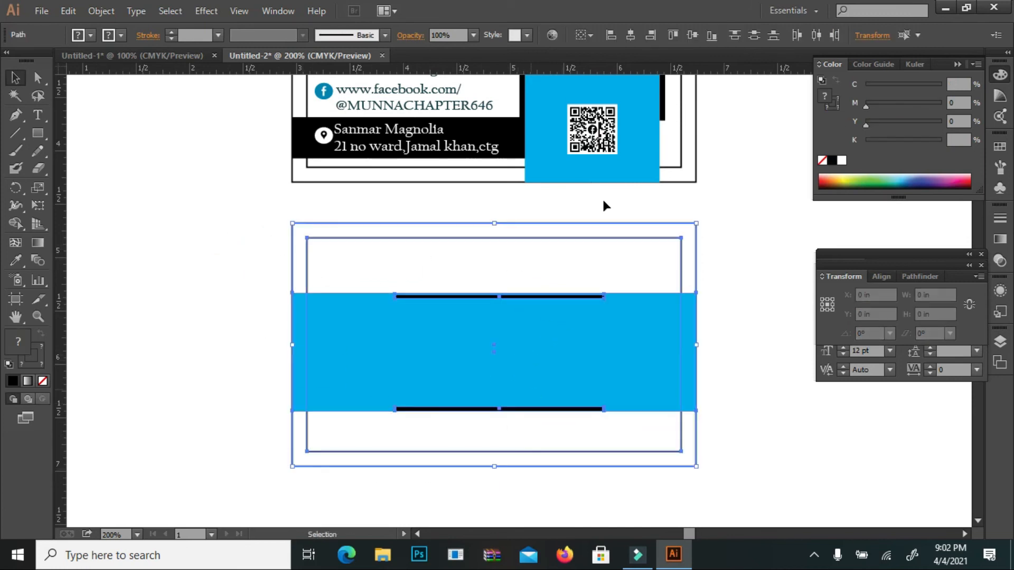
left_click(632, 35)
left_click(723, 232)
Step: Copy the upper card's white logo to the front of the lower card's blue band, scaled to about 0.81 by 0.38 in
scroll(660, 180, "up", 2)
left_click(590, 139)
left_click_drag(590, 135, 492, 447)
right_click(490, 420)
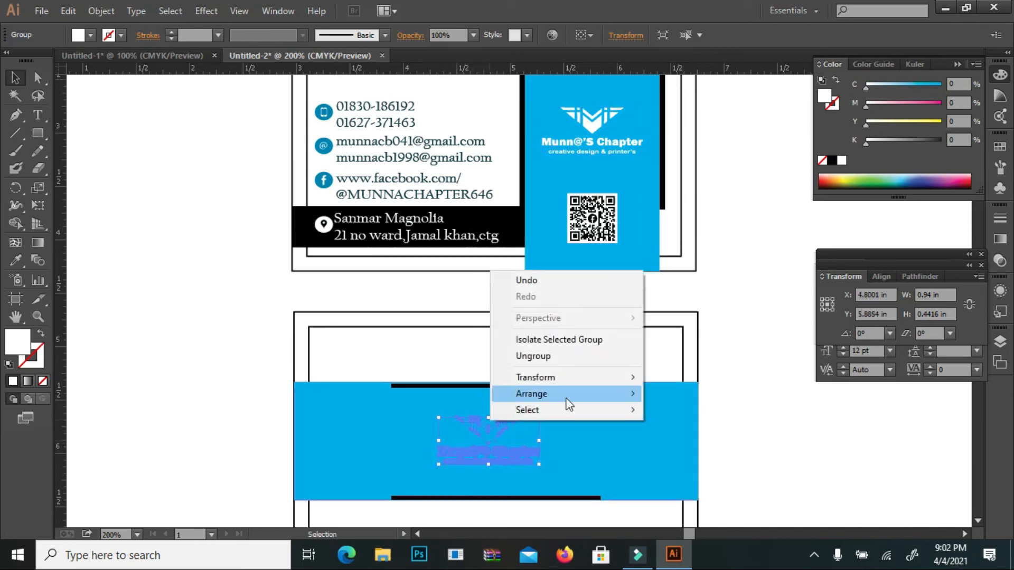
mouse_move(566, 403)
left_click(648, 402)
scroll(647, 401, "down", 2)
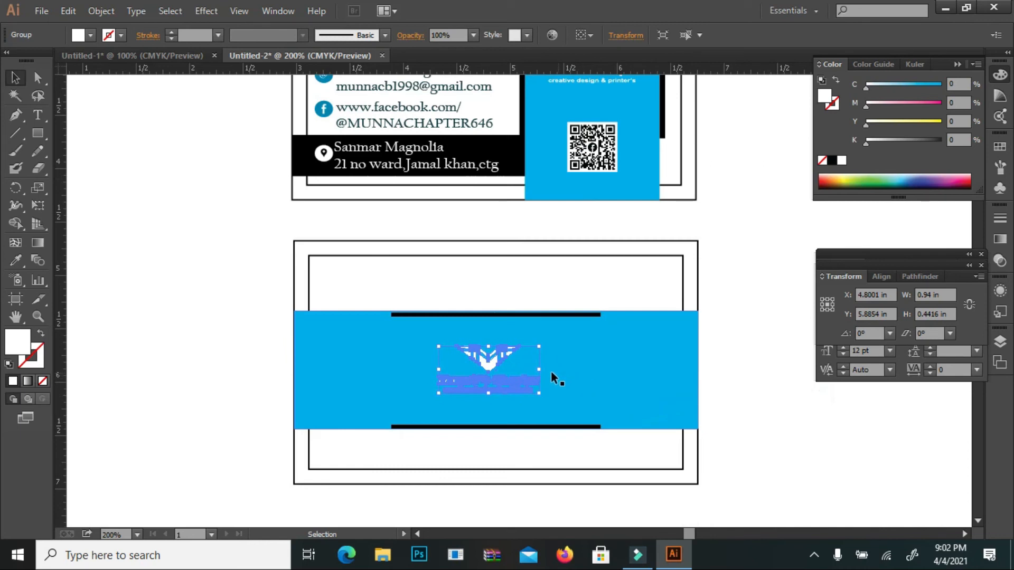
mouse_move(539, 346)
left_mouse_down()
mouse_move(582, 347)
mouse_move(534, 348)
left_mouse_up()
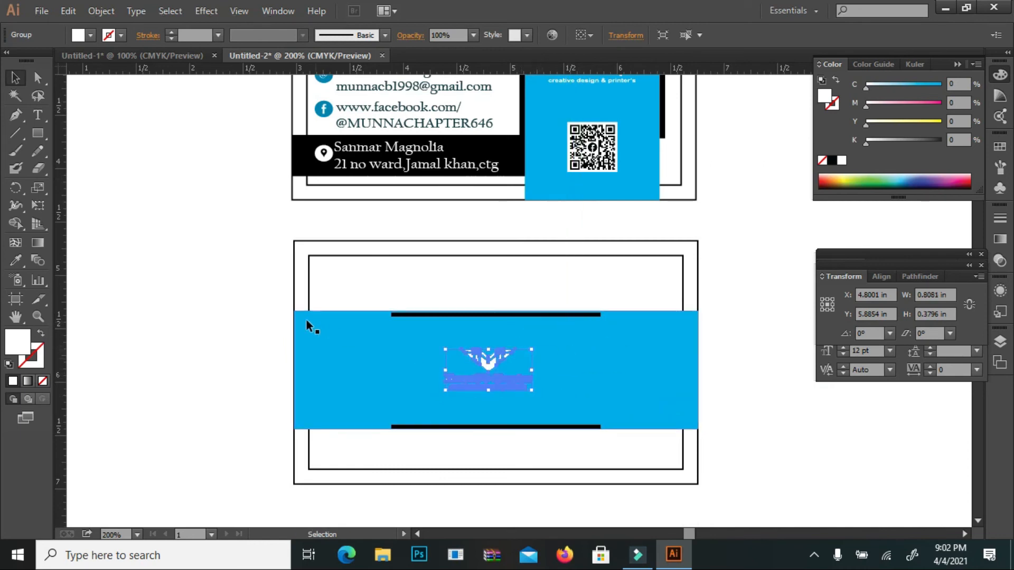
Step: Move the white "N.B : If the print is non-existent" note from outside the artboard to below the lower card's blue band
left_click(201, 236)
left_click(14, 317)
left_click_drag(186, 296, 467, 251)
left_click_drag(254, 326, 338, 156)
left_click(15, 77)
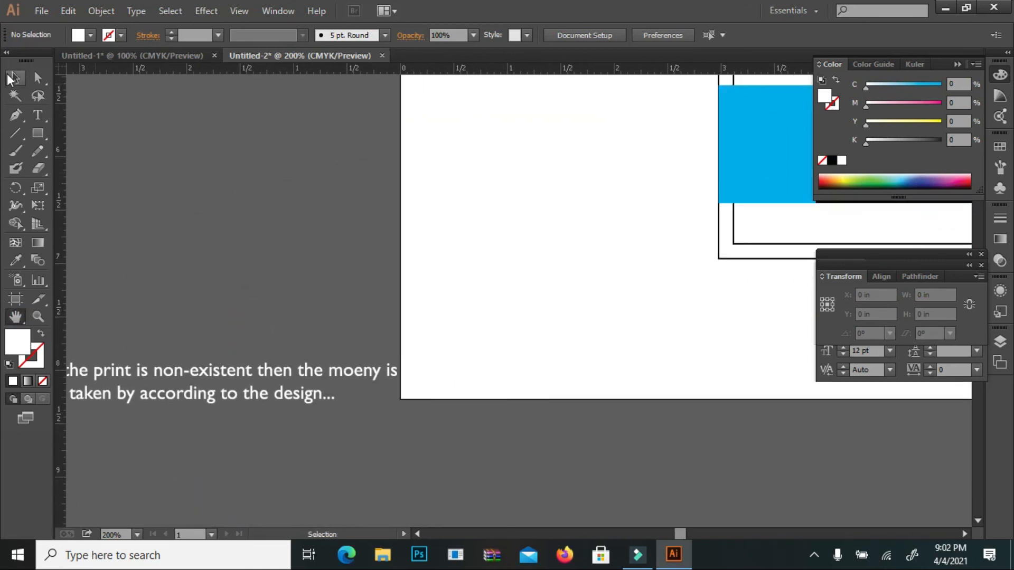
left_click(163, 369)
left_click_drag(141, 367, 150, 325)
left_click_drag(201, 360, 473, 304)
Step: Fill the N.B note with black and bring it in front of the card's outlines
left_click(81, 36)
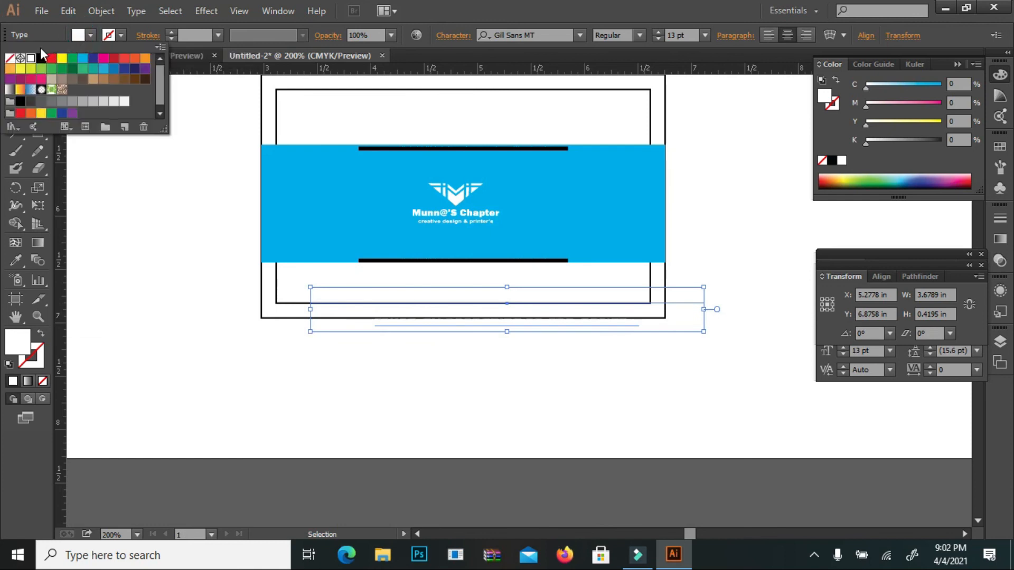
left_click(40, 58)
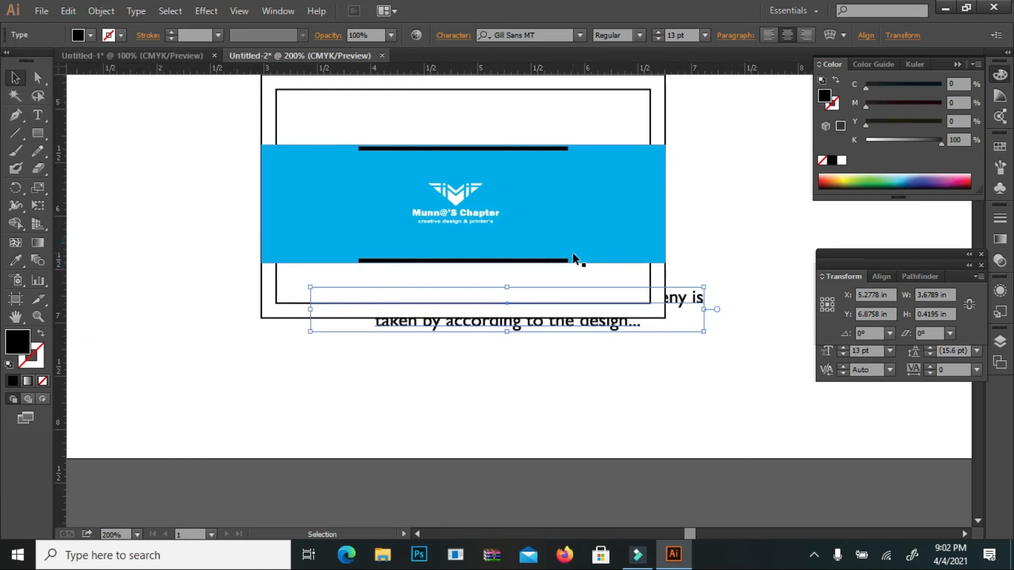
right_click(331, 186)
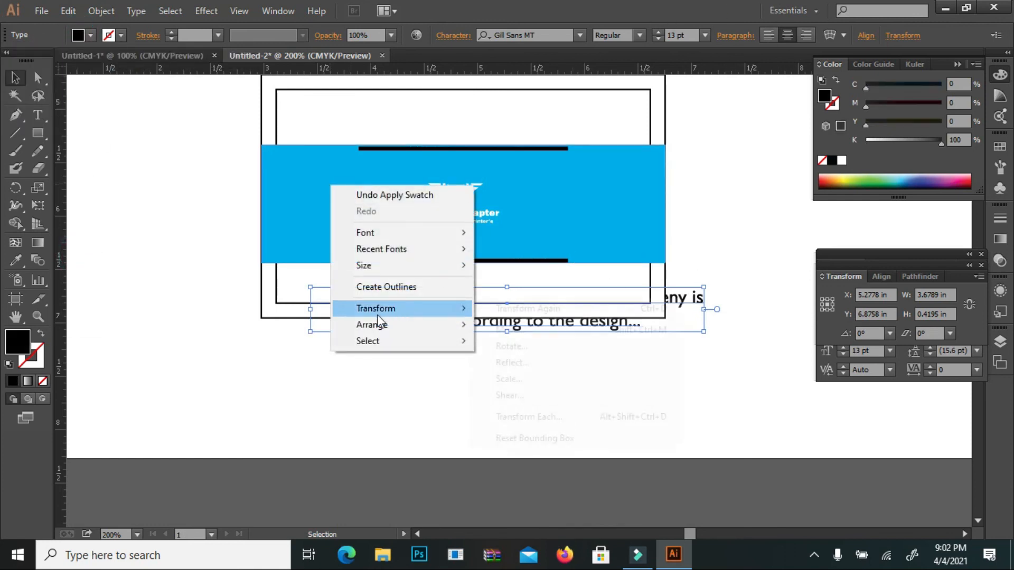
mouse_move(399, 340)
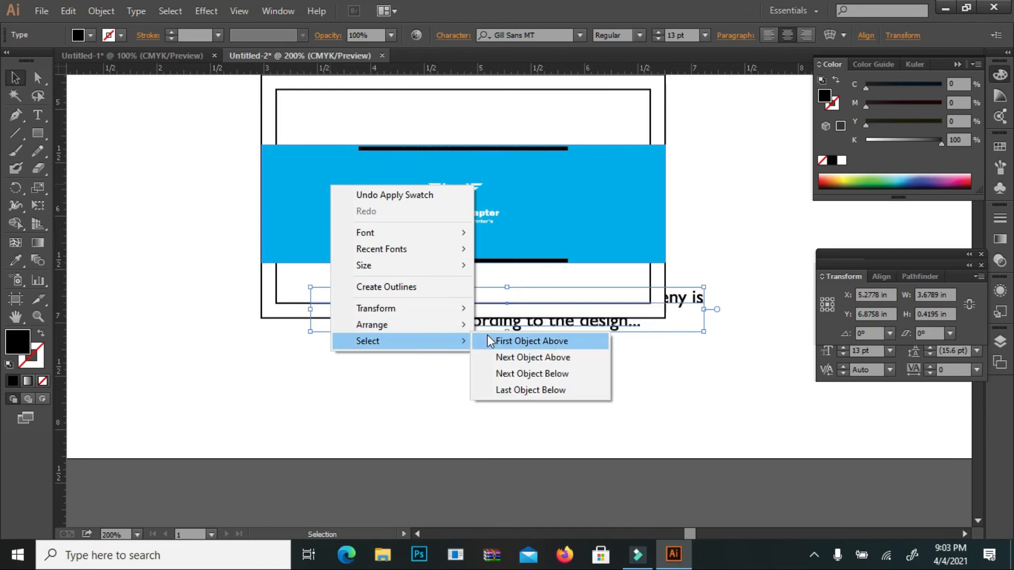
left_click(488, 326)
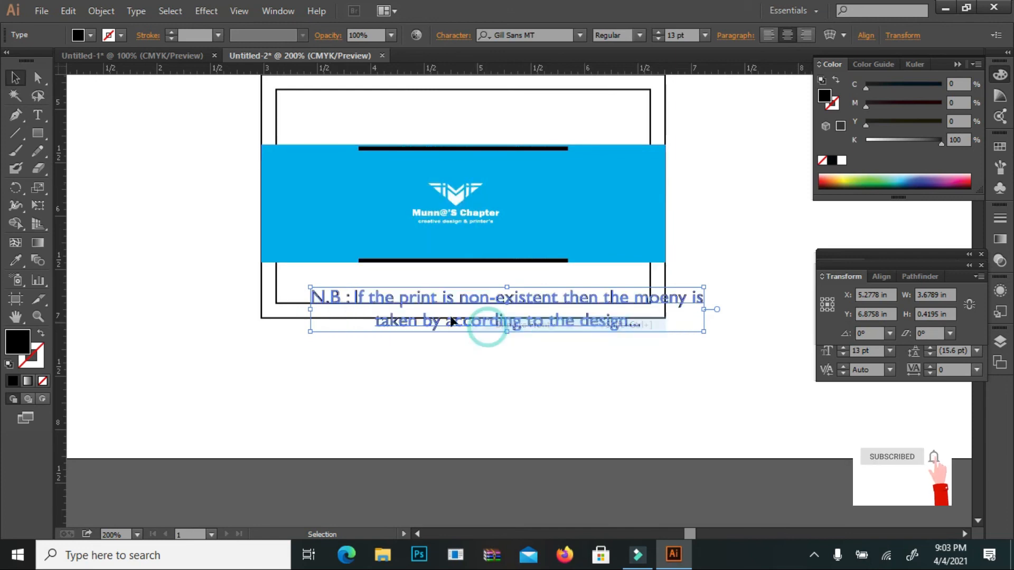
Step: Set the N.B note's text size to 9 pt and nudge it into the white area just below the blue band
left_click(660, 41)
left_click(660, 41)
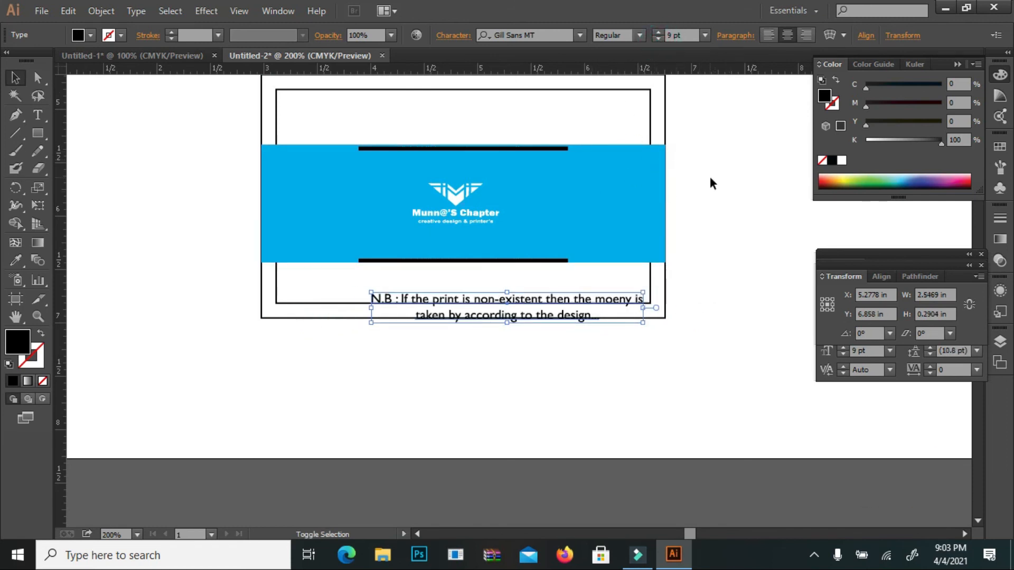
key("shift+Up")
key("shift+Up")
key("shift+Left")
key("shift+Left")
key("shift+Left")
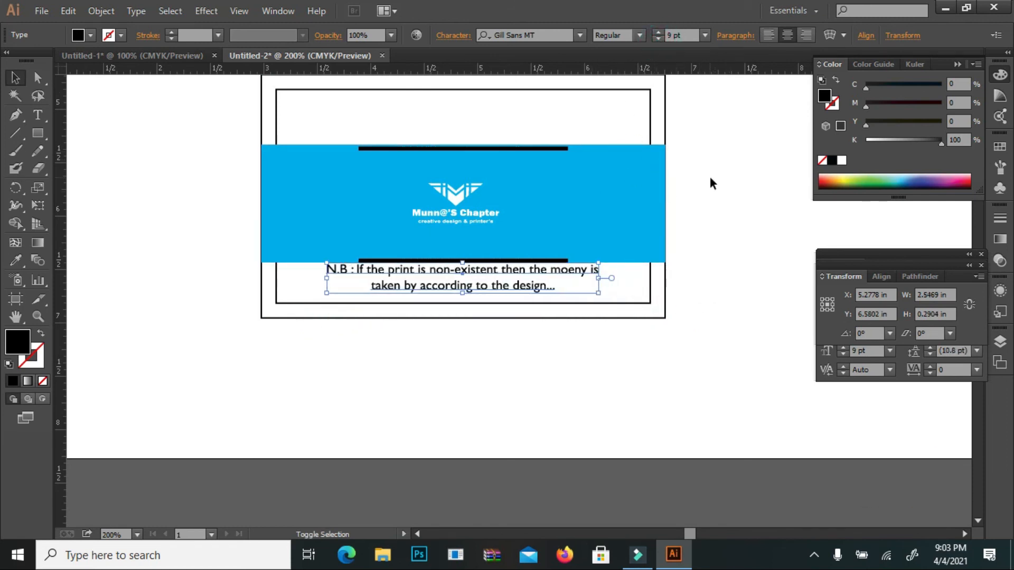
key("shift+Down")
key("Up")
key("Up")
key("Up")
key("Up")
key("Up")
key("Up")
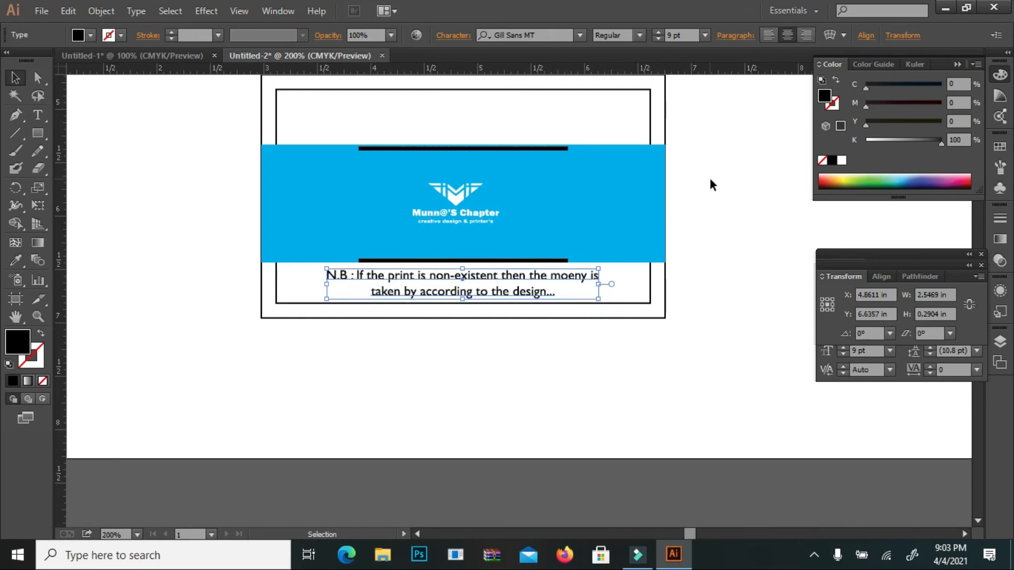
Step: Enlarge the logo on the blue band about its centre to about 1.34 by 0.63 in
scroll(710, 180, "up", 1)
left_click(708, 163)
left_click(454, 230)
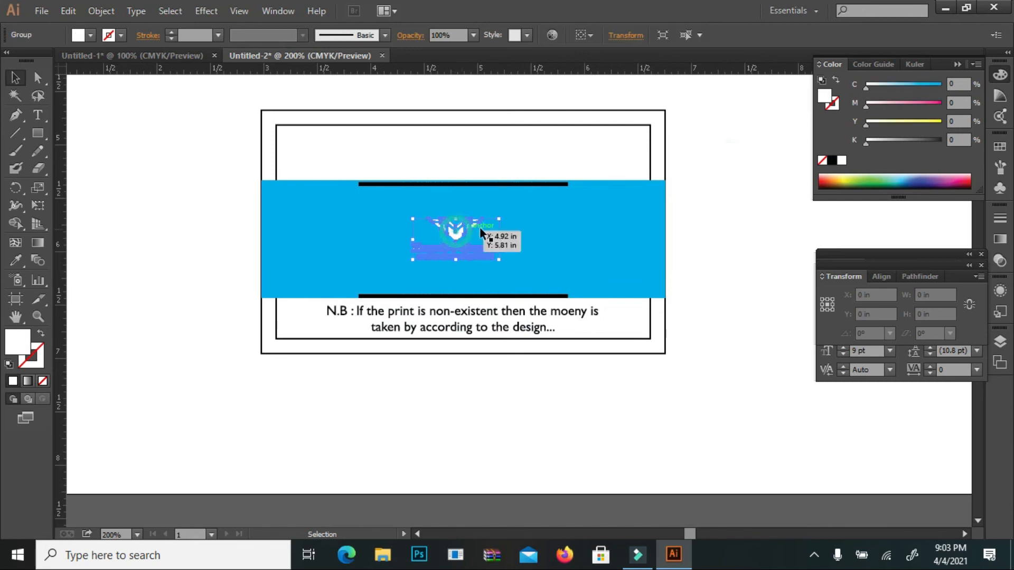
left_click_drag(501, 214, 614, 200)
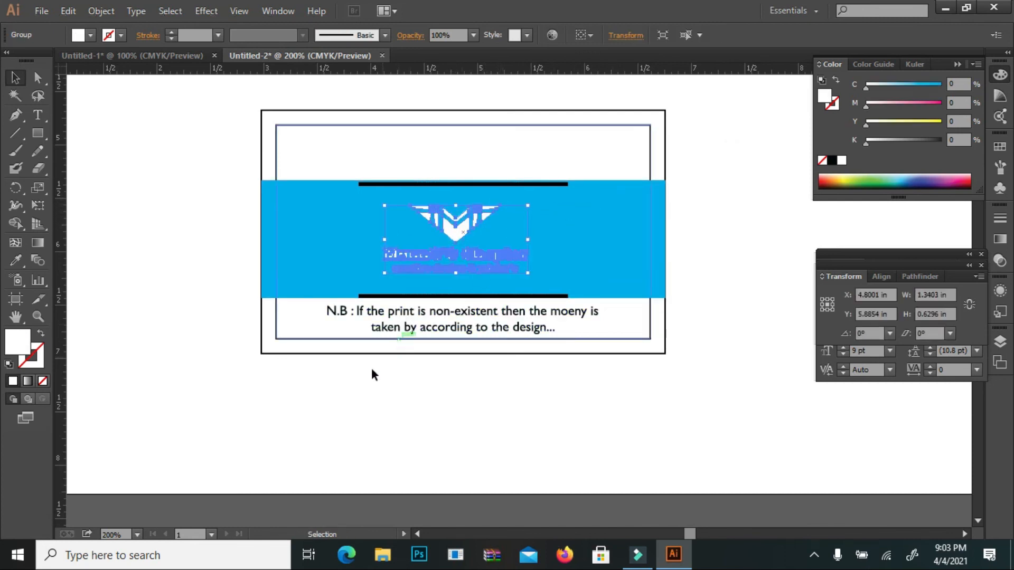
left_click(358, 385)
Step: Centre the lower card's logo, note, band, lower black bar and outlines horizontally on each other
scroll(414, 365, "up", 1)
left_click_drag(335, 424, 607, 214)
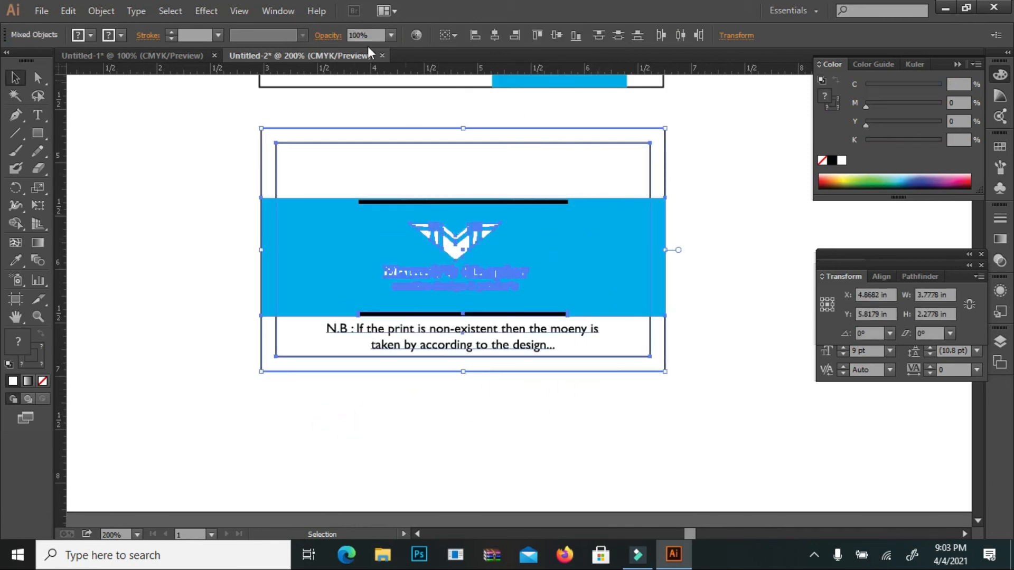
left_click(495, 36)
left_click(105, 289)
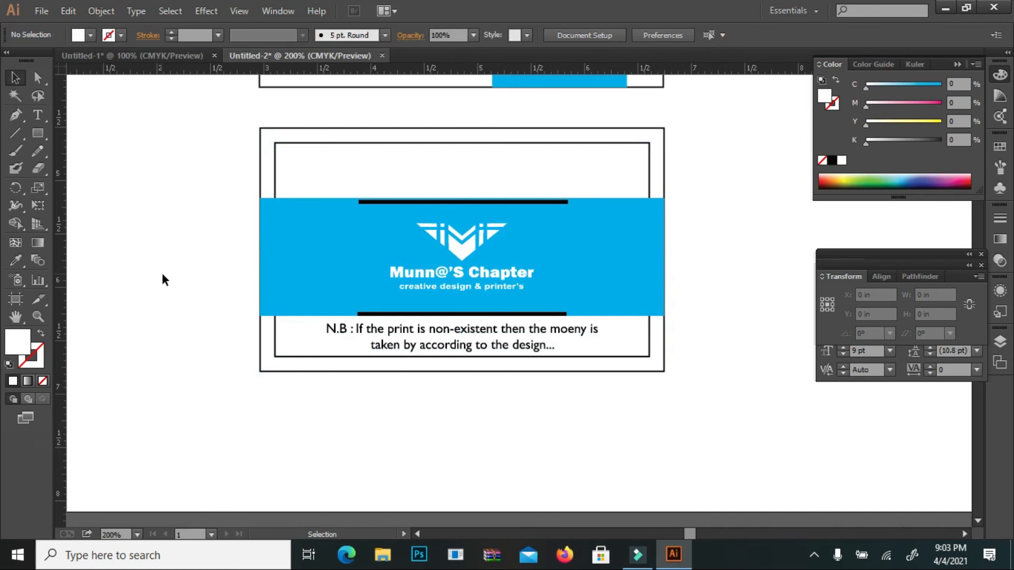
Step: Set the stroke of the lower card's two outline rectangles to 0 pt
scroll(323, 212, "up", 4)
left_click(315, 218)
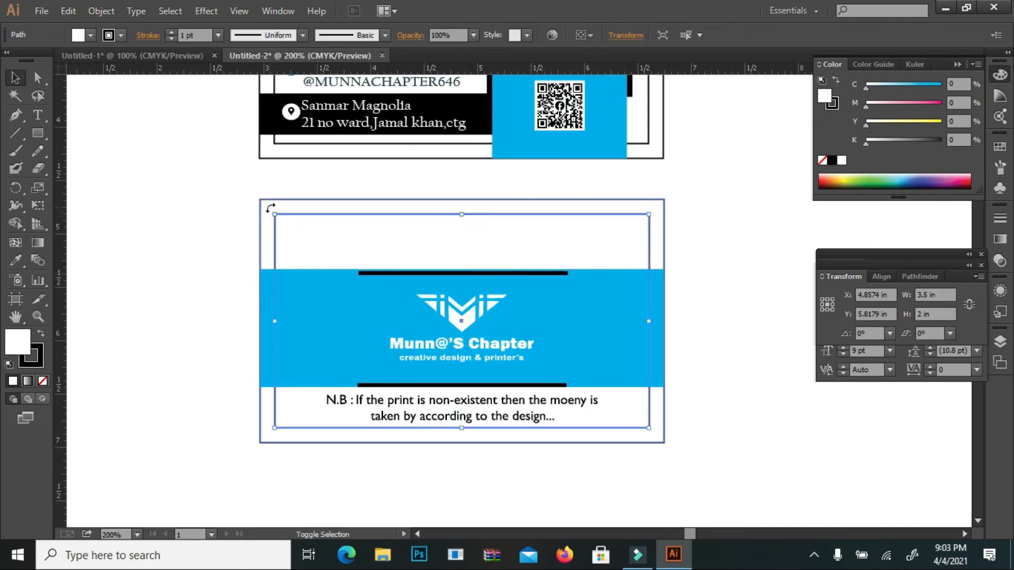
left_click(285, 199, "shift")
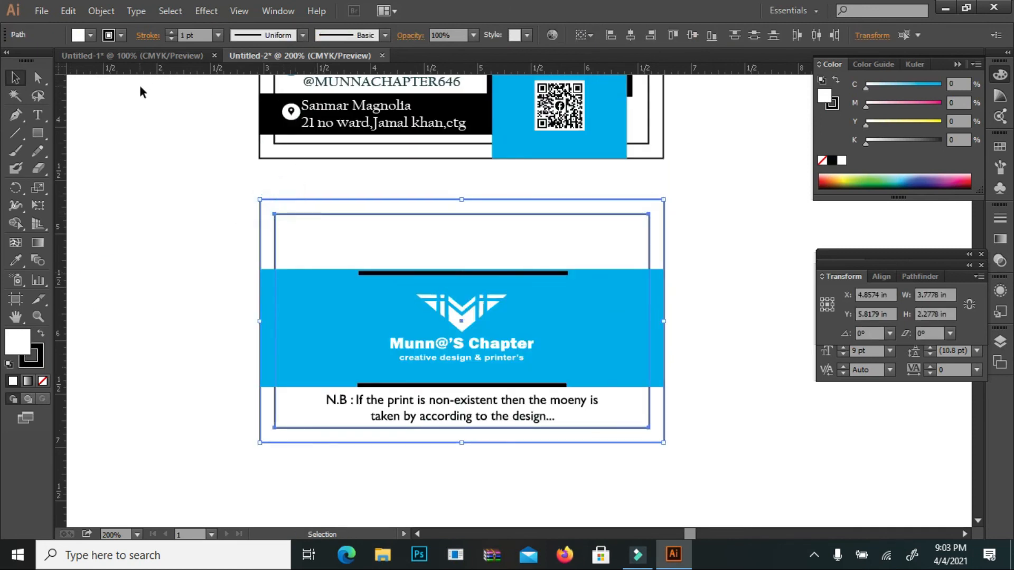
left_click(170, 38)
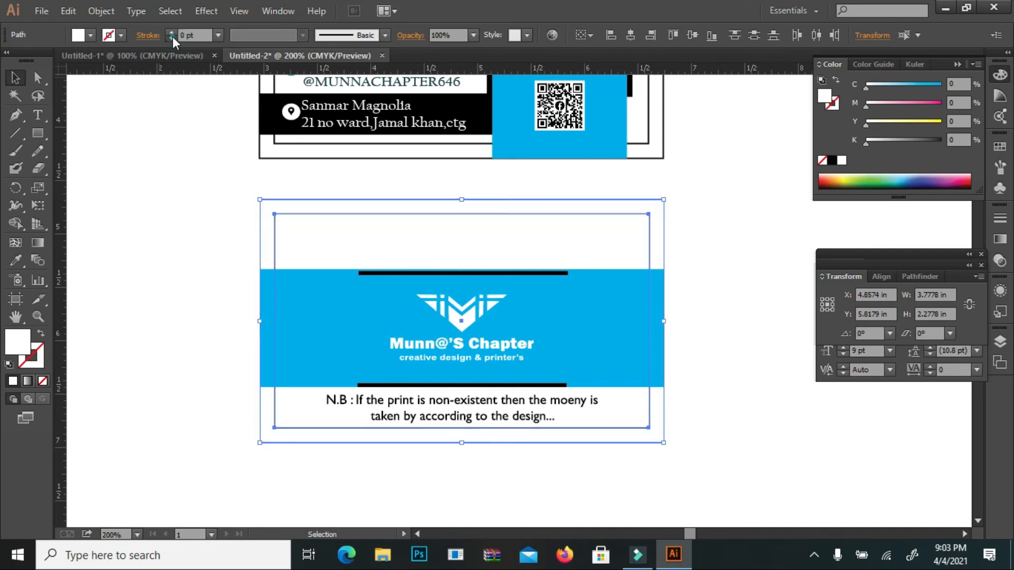
left_click(123, 265)
Step: Give the lower card's inner 3.5 by 2 in rectangle a 1 pt stroke again and set its stroke colour to none
left_click(296, 229)
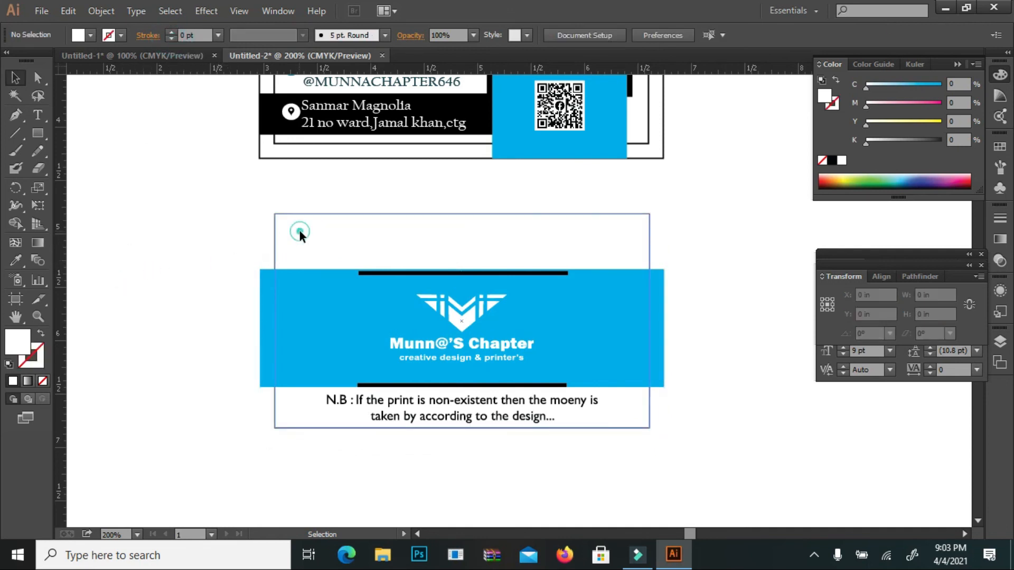
left_click(170, 33)
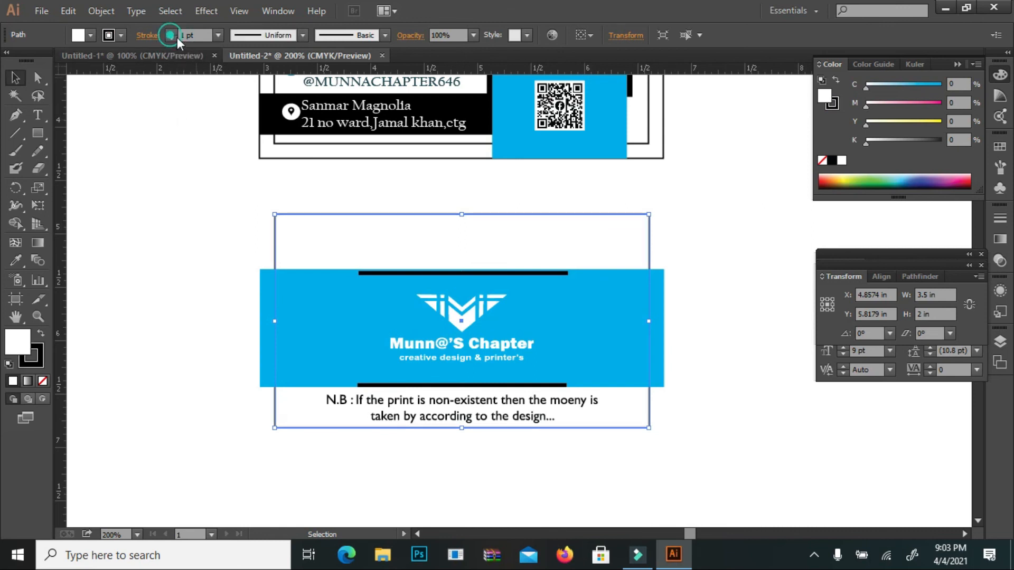
left_click(174, 238)
left_click(296, 238)
left_click(41, 364)
left_click(43, 380)
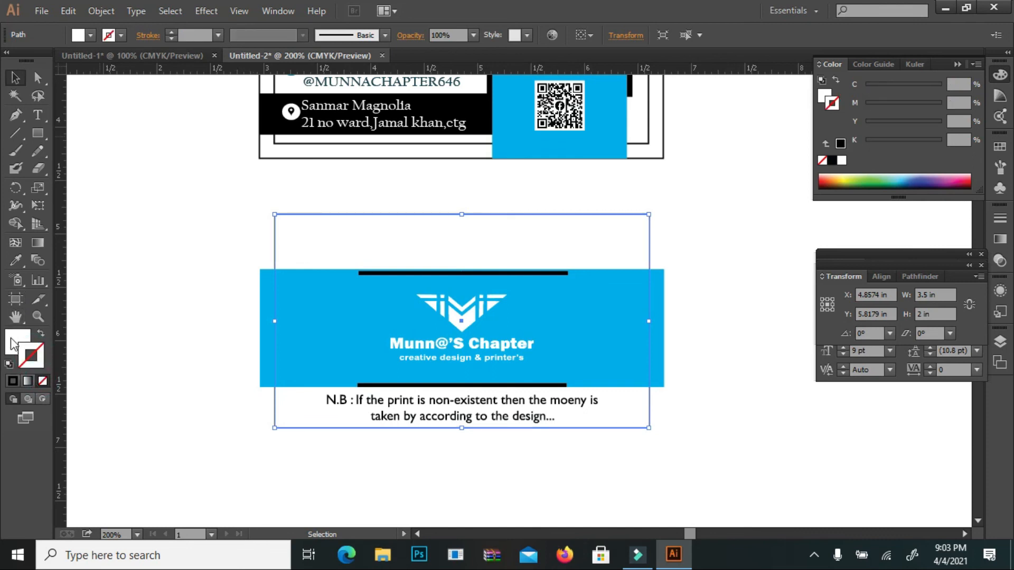
left_click(144, 273)
Step: Unlock all objects and set the stroke of the upper card's two outline rectangles to 0 pt
scroll(175, 267, "up", 5)
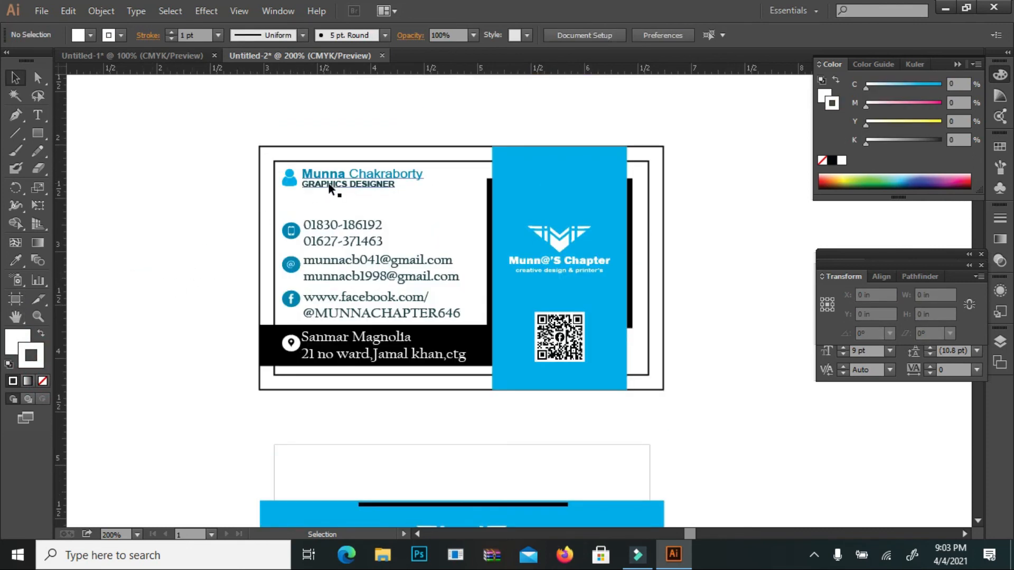
left_click(101, 10)
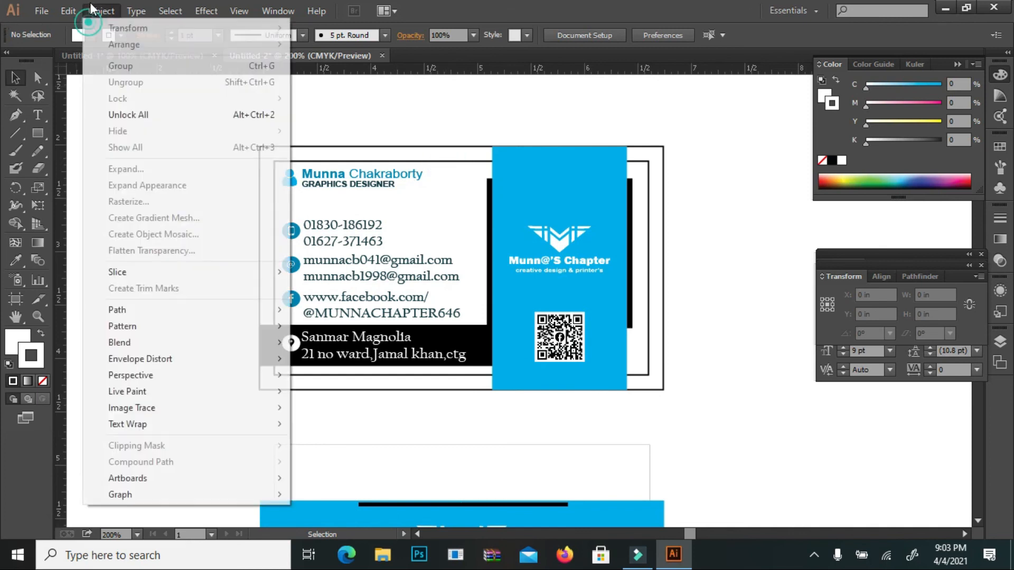
left_click(98, 115)
left_click(89, 154)
left_click_drag(463, 103, 455, 199)
left_click(172, 39)
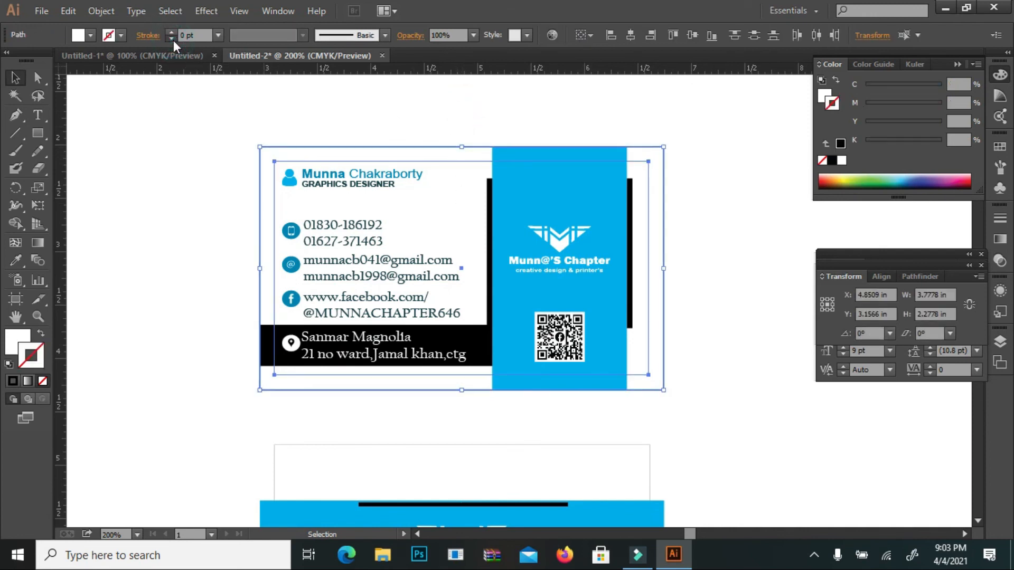
left_click(153, 144)
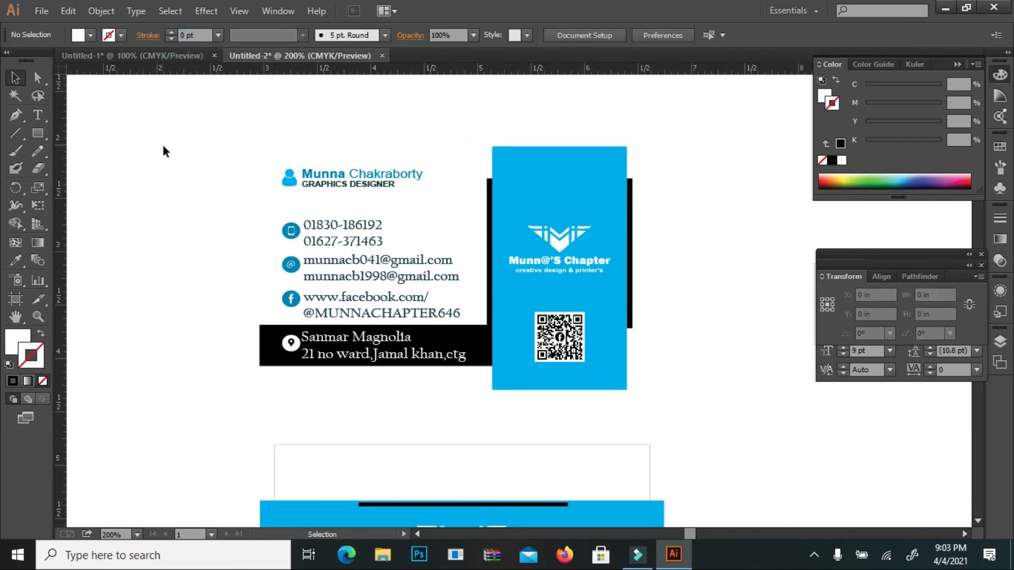
scroll(220, 112, "down", 2)
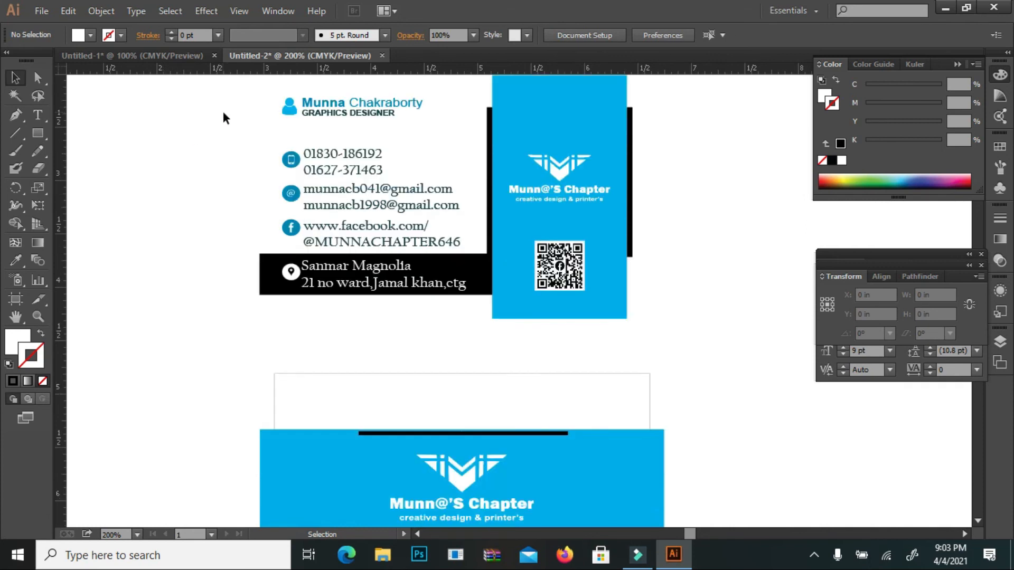
key("ctrl+minus")
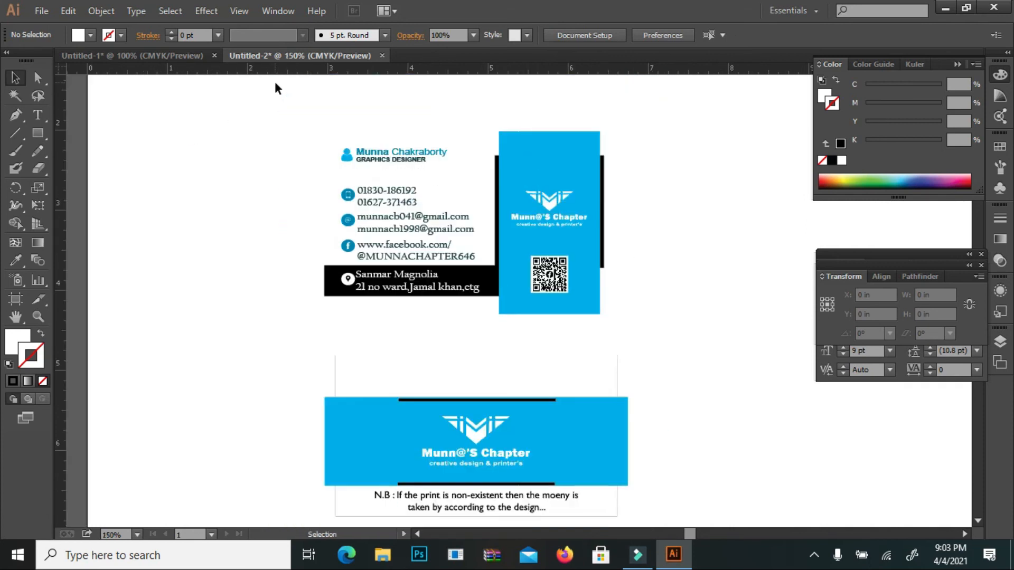
scroll(175, 198, "down", 1)
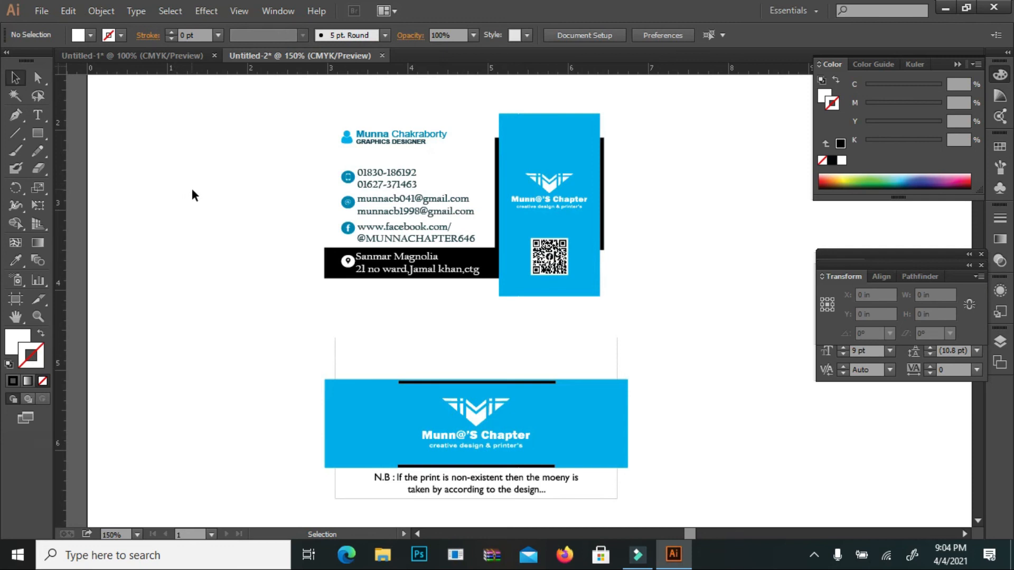
scroll(192, 193, "up", 2)
scroll(210, 187, "down", 2)
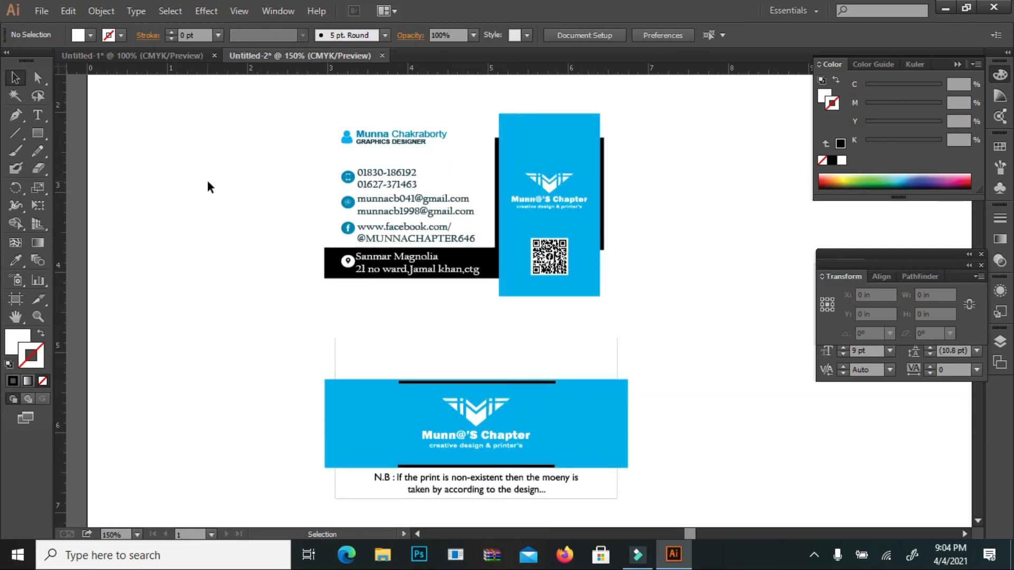